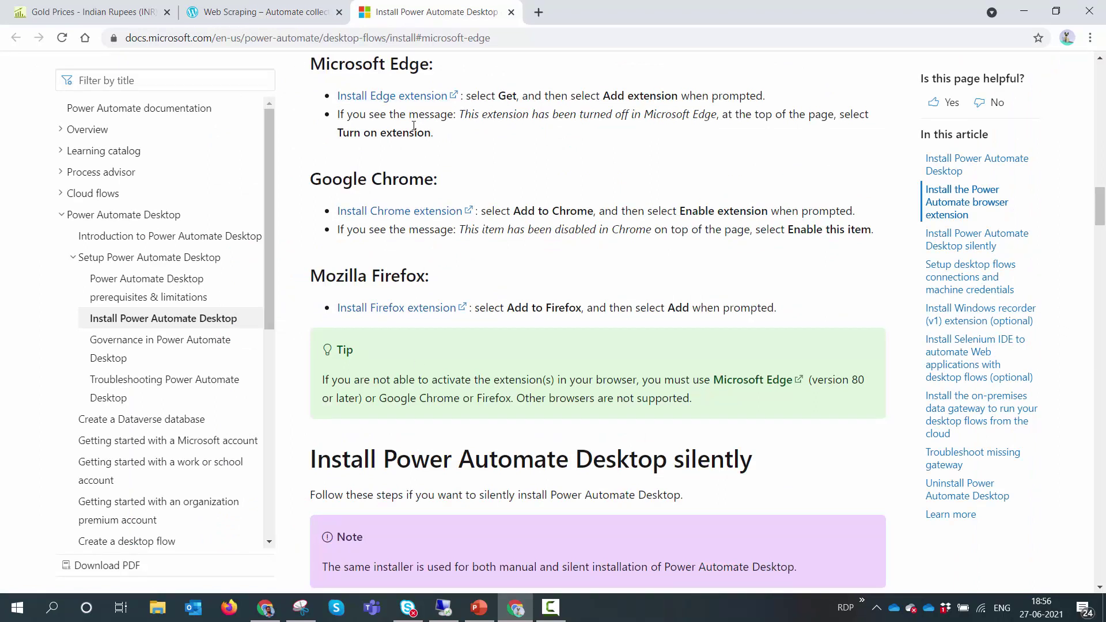
# View the Firefox extension page linked from the browser extension instructions and return to the web scraping article
pyautogui.click(404, 308)
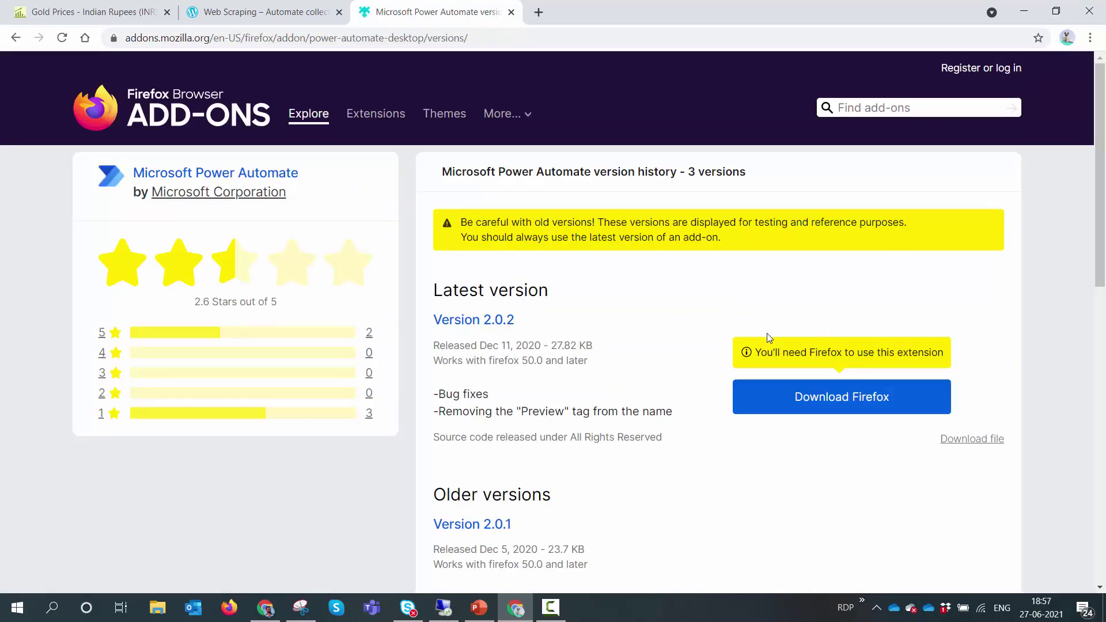
pyautogui.hotkey('ctrl', 'shift', 'Tab')
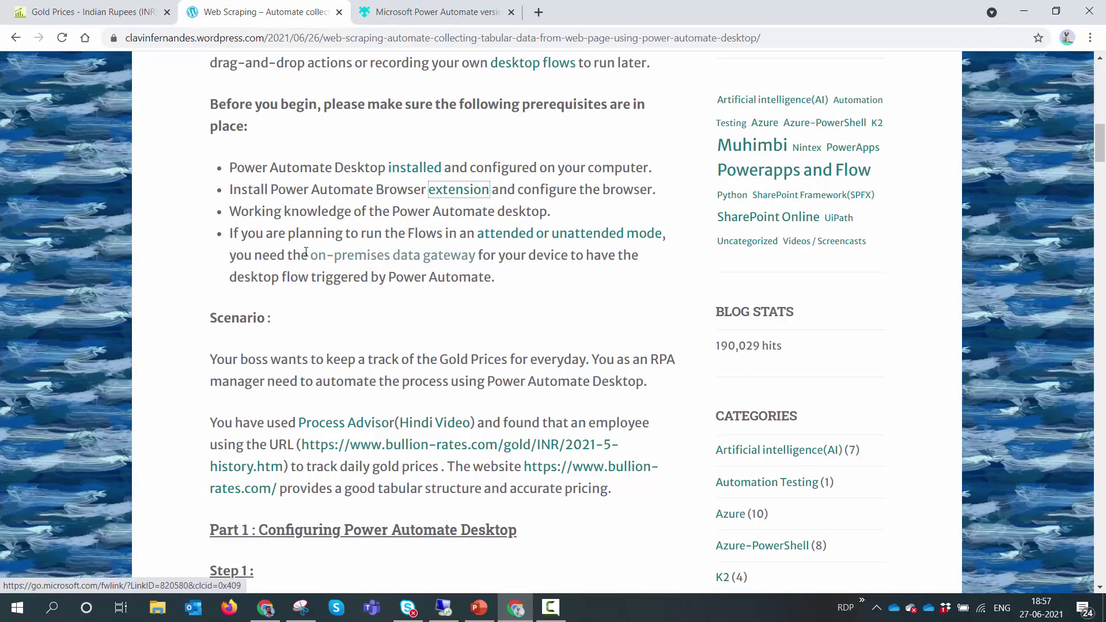
pyautogui.keyDown('ctrl'); pyautogui.click(392, 262); pyautogui.keyUp('ctrl')
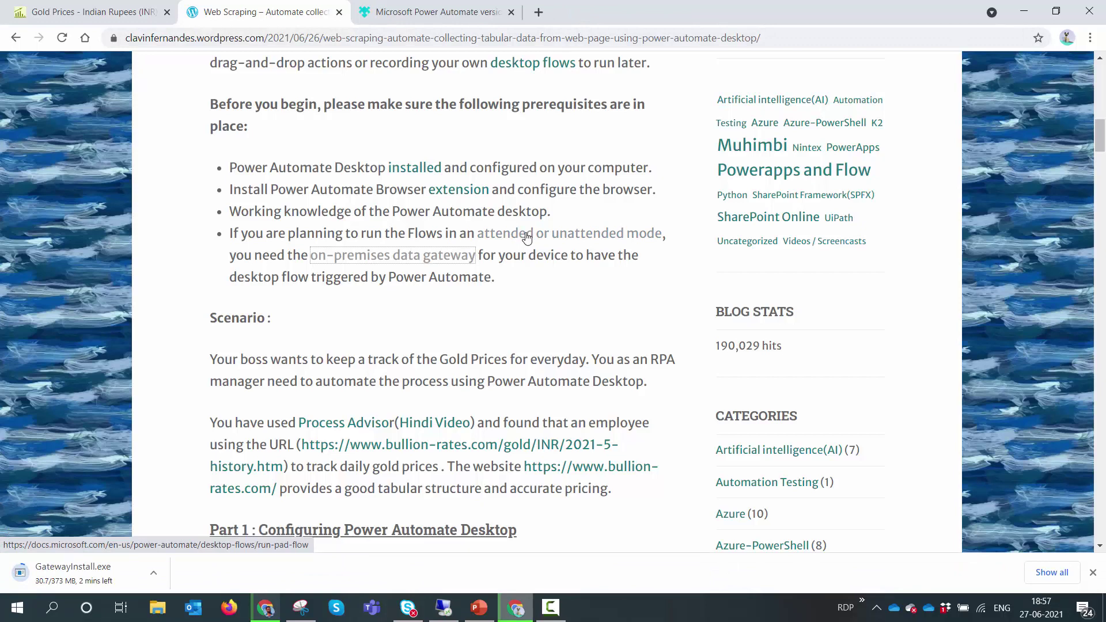
pyautogui.click(437, 258)
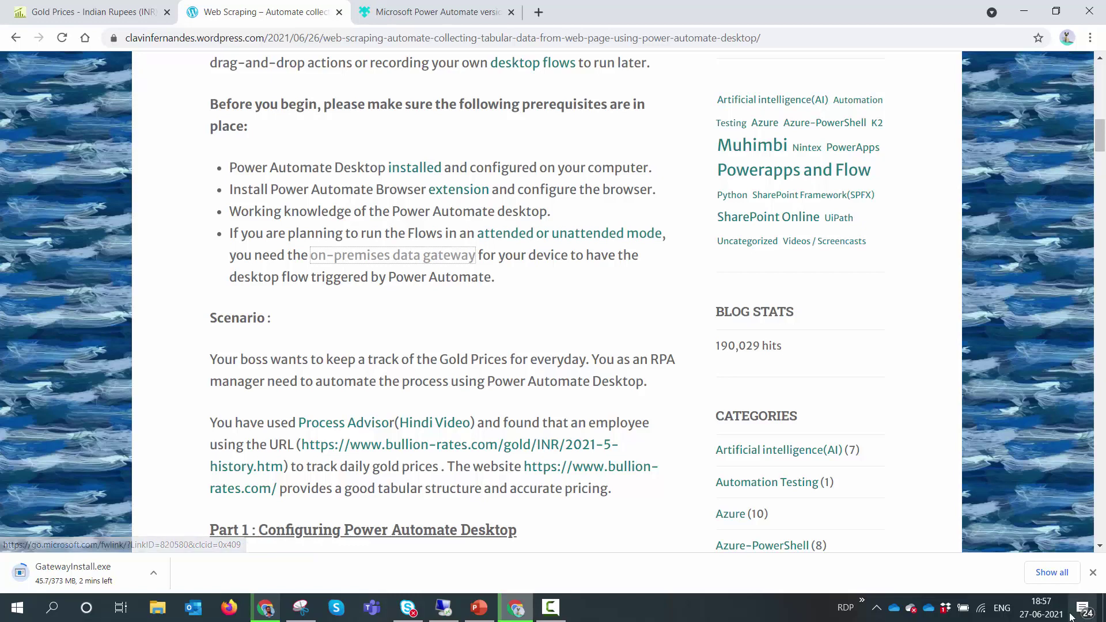
pyautogui.click(153, 572)
pyautogui.click(187, 549)
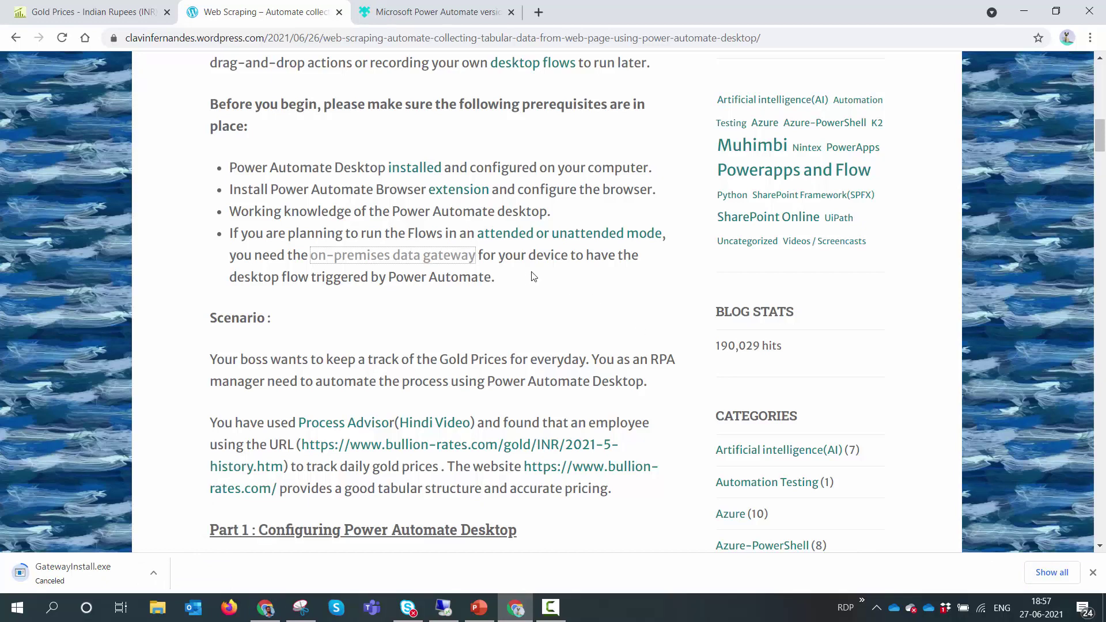
# Open the article's link to the May 2021 gold price history in INR in a new tab and switch to it
pyautogui.scroll(-1, 534, 277)
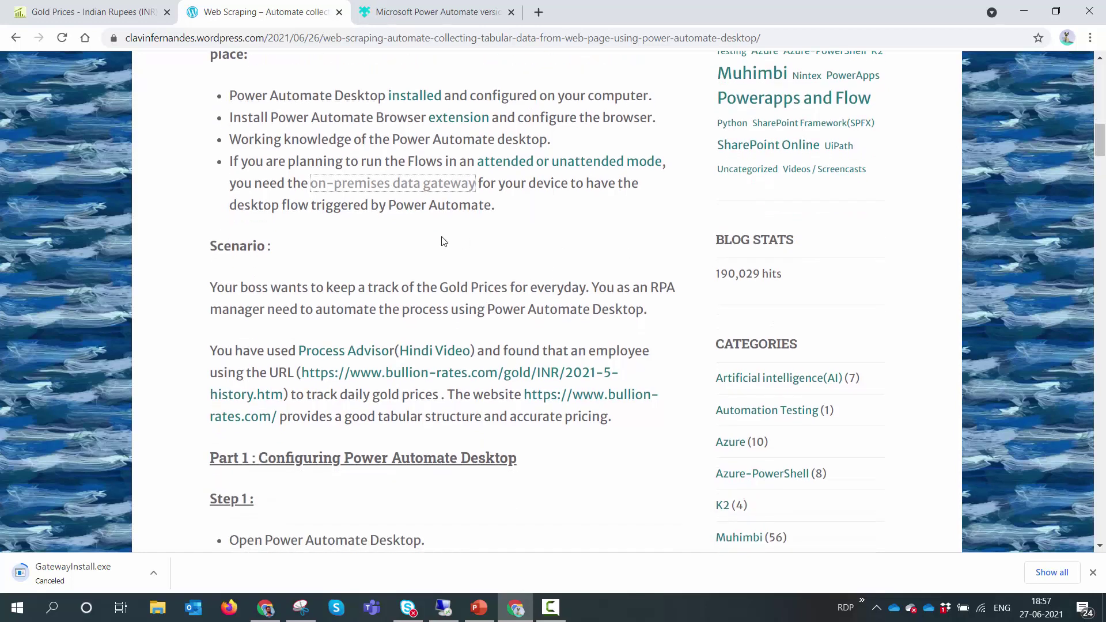
pyautogui.scroll(-2, 443, 241)
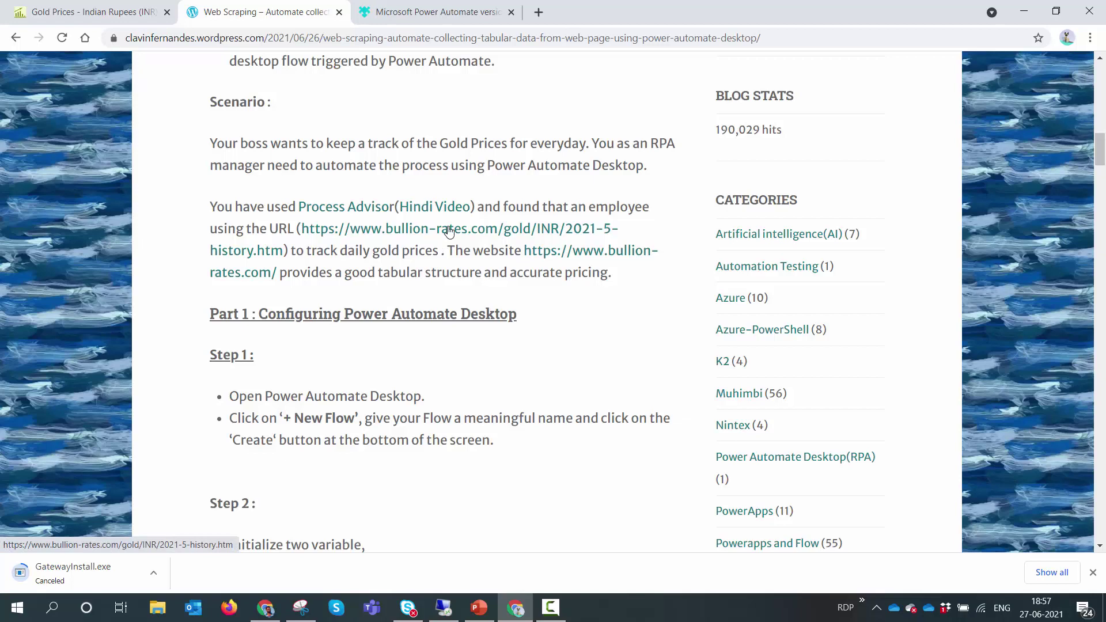
pyautogui.rightClick(449, 230)
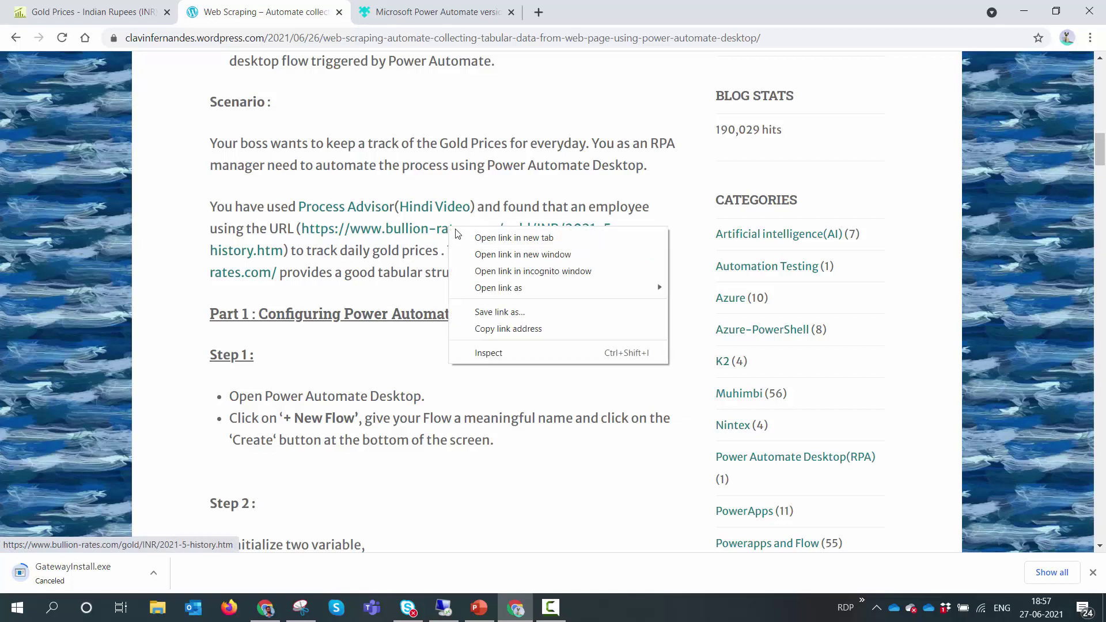
pyautogui.click(490, 238)
pyautogui.click(583, 11)
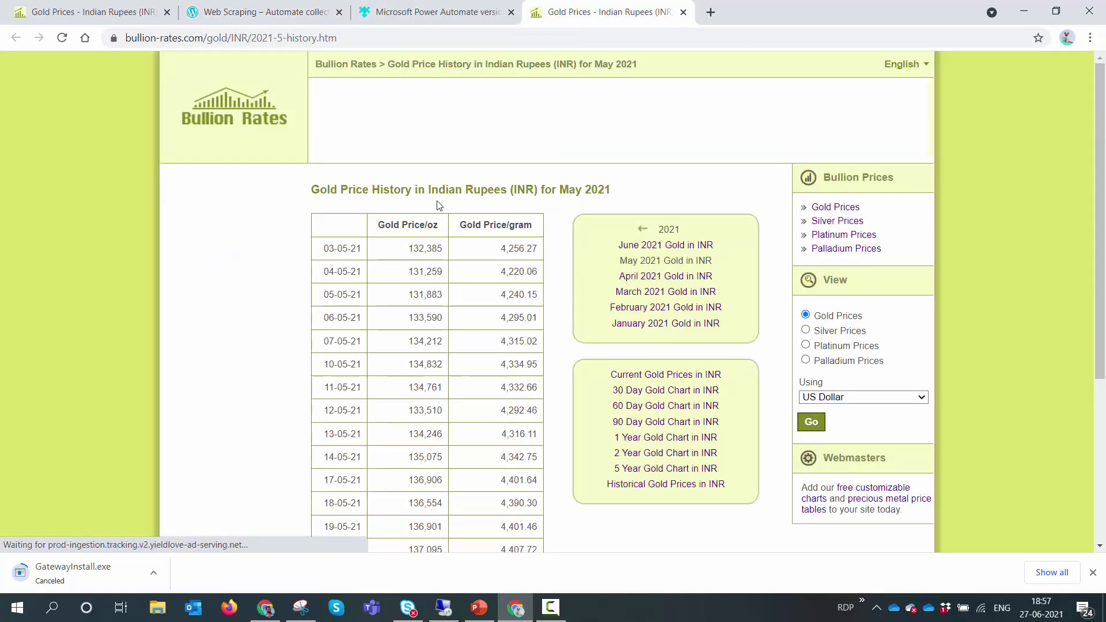
# Select and copy the whole May 2021 gold price table, and look through its rows
pyautogui.moveTo(345, 225); pyautogui.dragTo(539, 499)
pyautogui.scroll(-4, 490, 380)
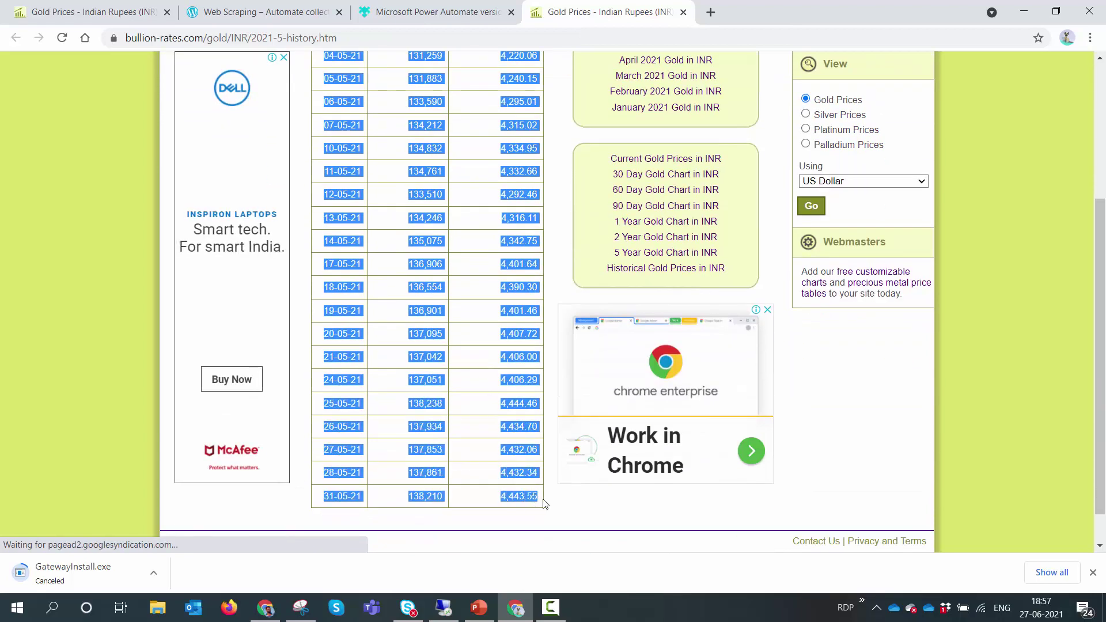
pyautogui.rightClick(515, 458)
pyautogui.click(542, 467)
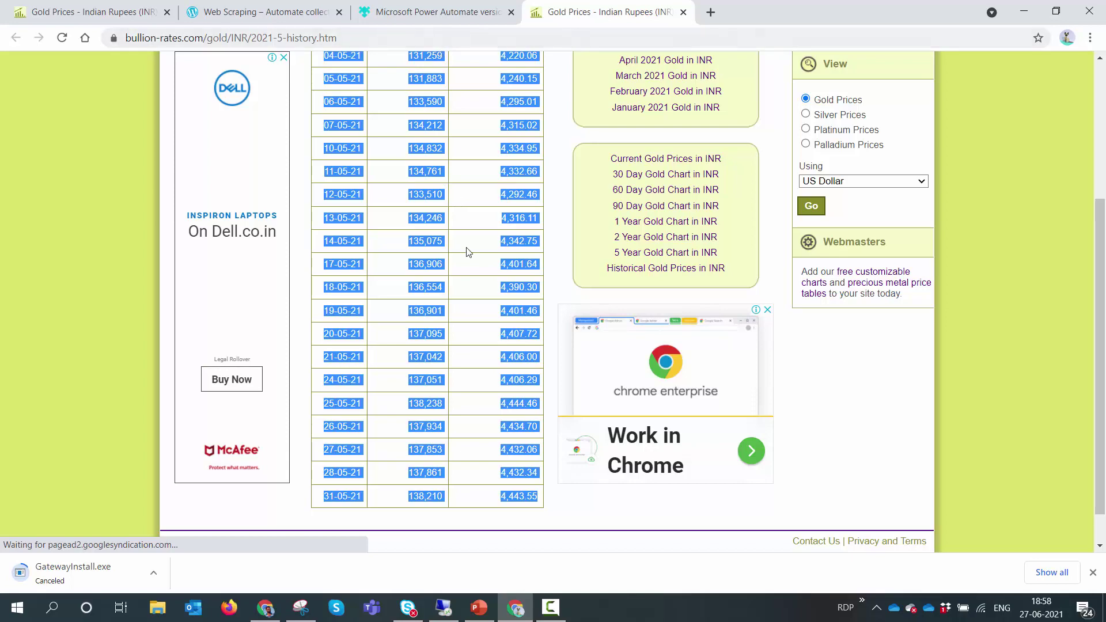
pyautogui.scroll(2, 468, 254)
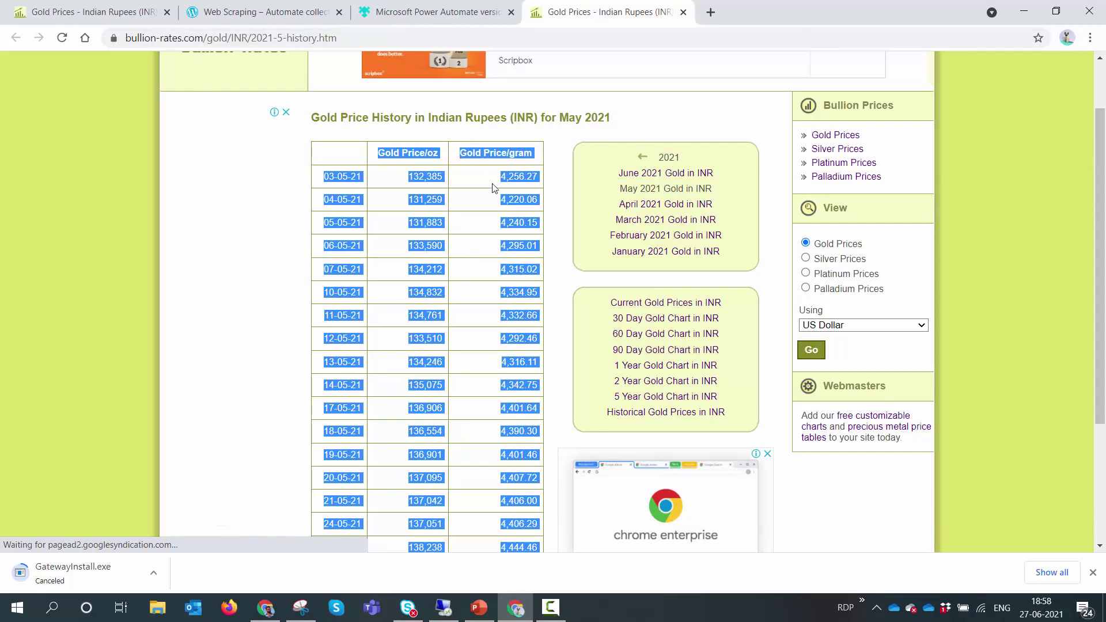
pyautogui.scroll(-5, 523, 441)
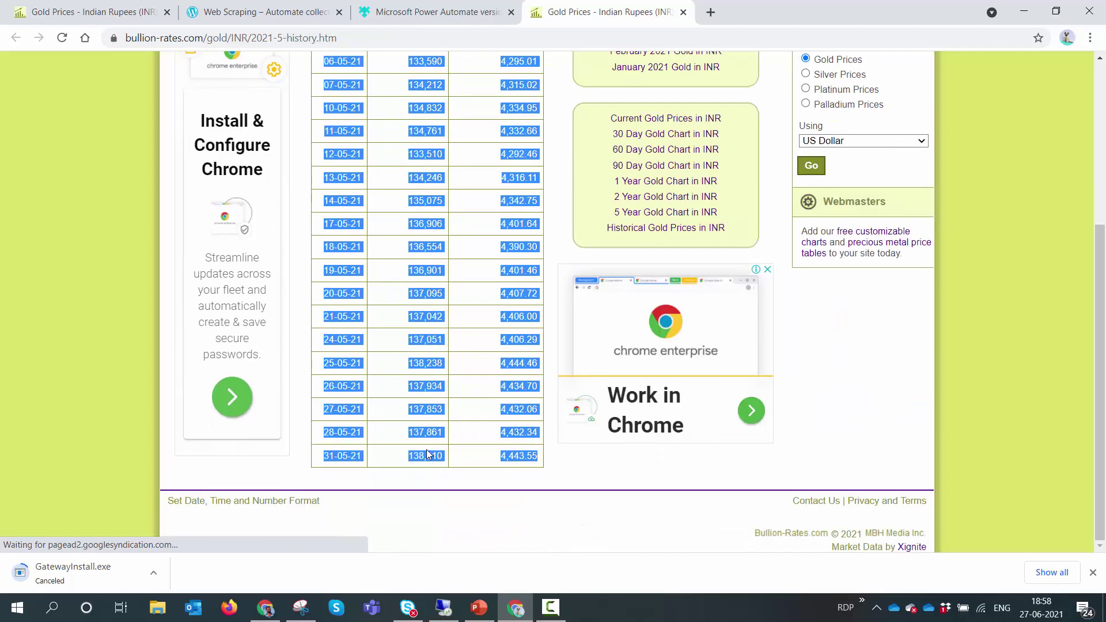
pyautogui.scroll(4, 412, 442)
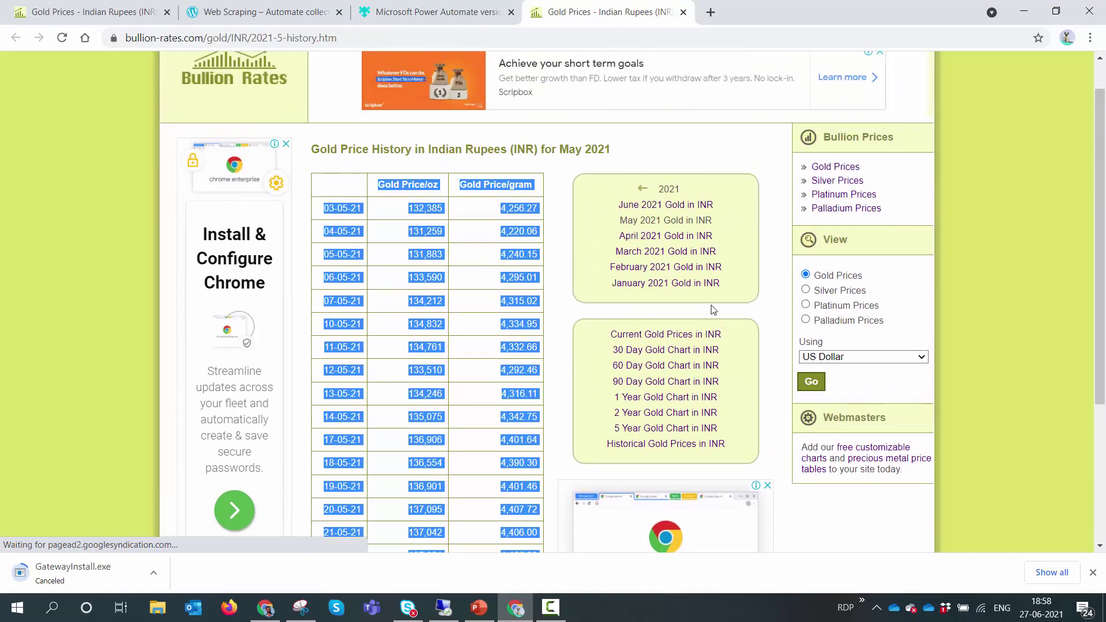
# Browse the silver price history in US Dollars for the last 90 days and return to the web scraping article
pyautogui.click(854, 184)
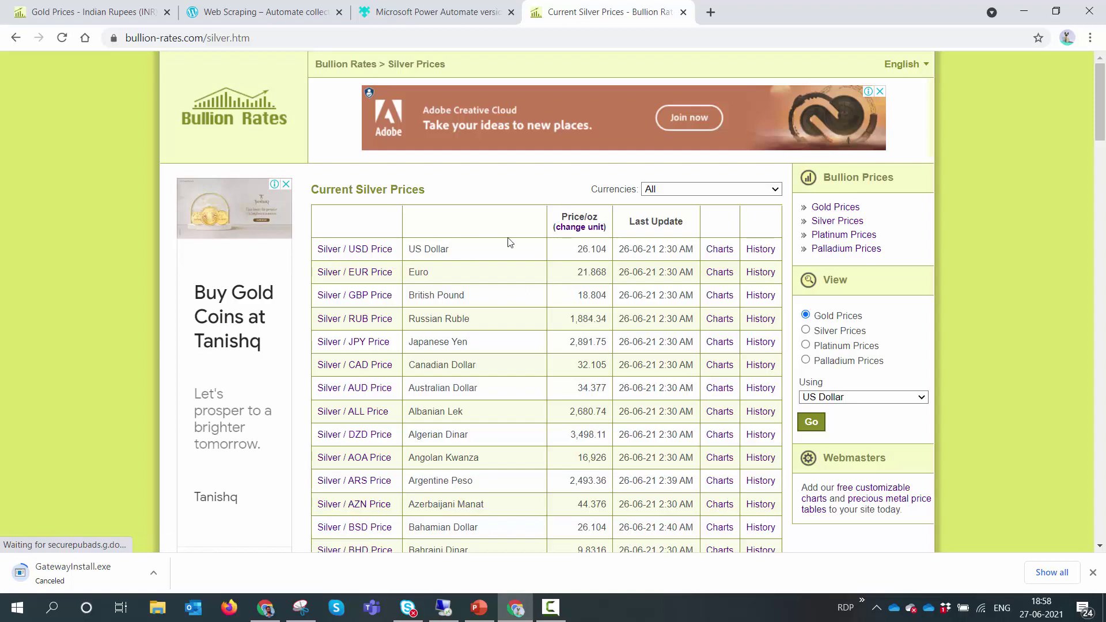
pyautogui.click(755, 254)
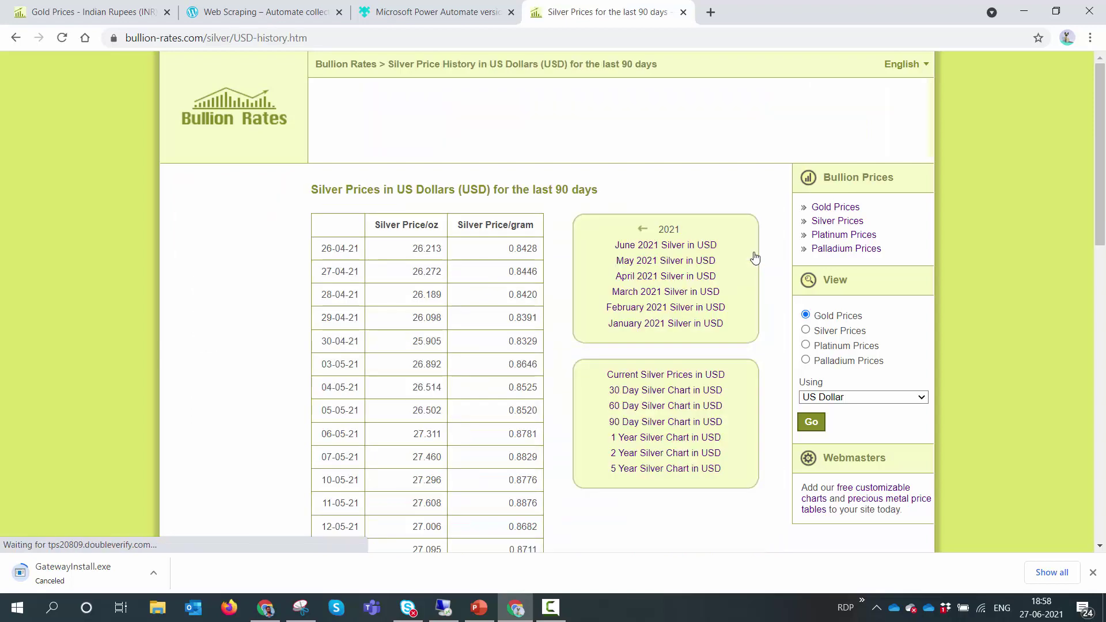
pyautogui.scroll(-1, 499, 363)
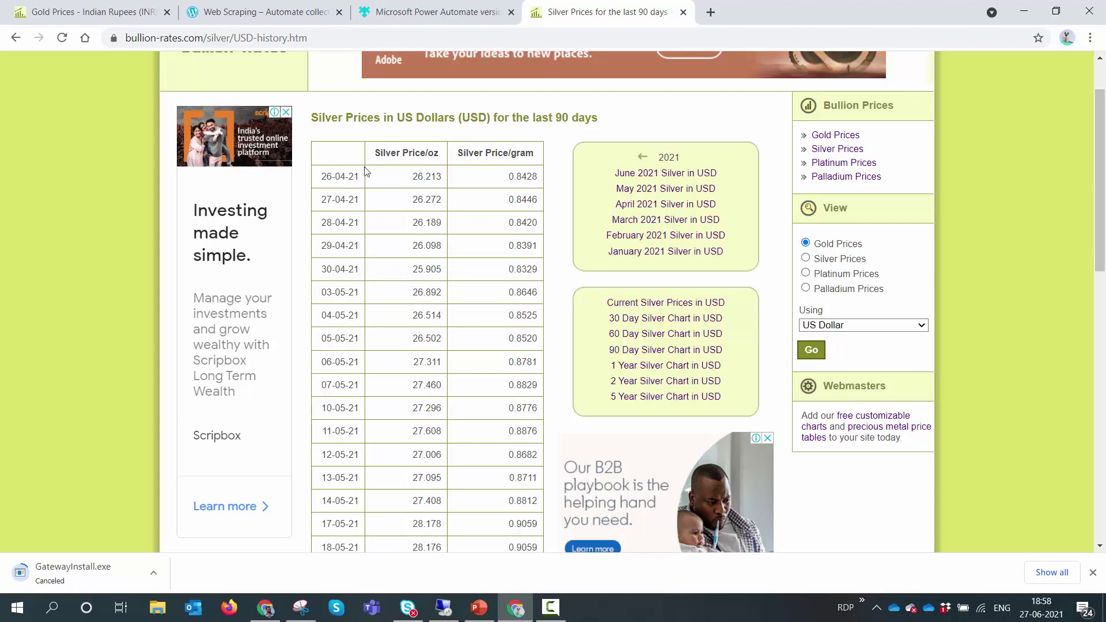
pyautogui.scroll(-3, 512, 207)
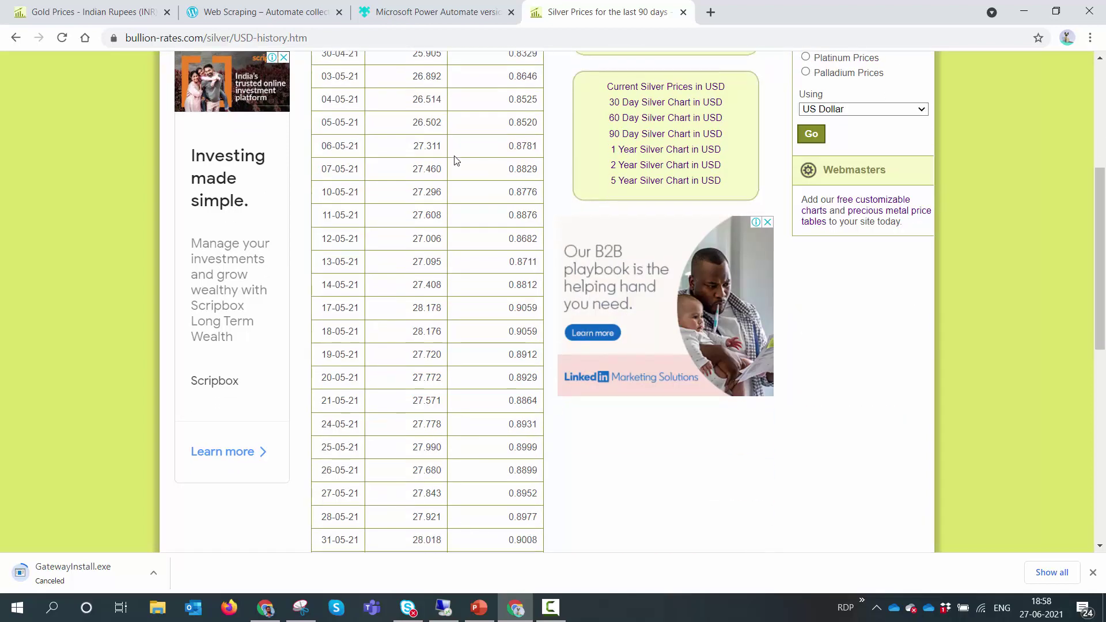
pyautogui.scroll(4, 453, 156)
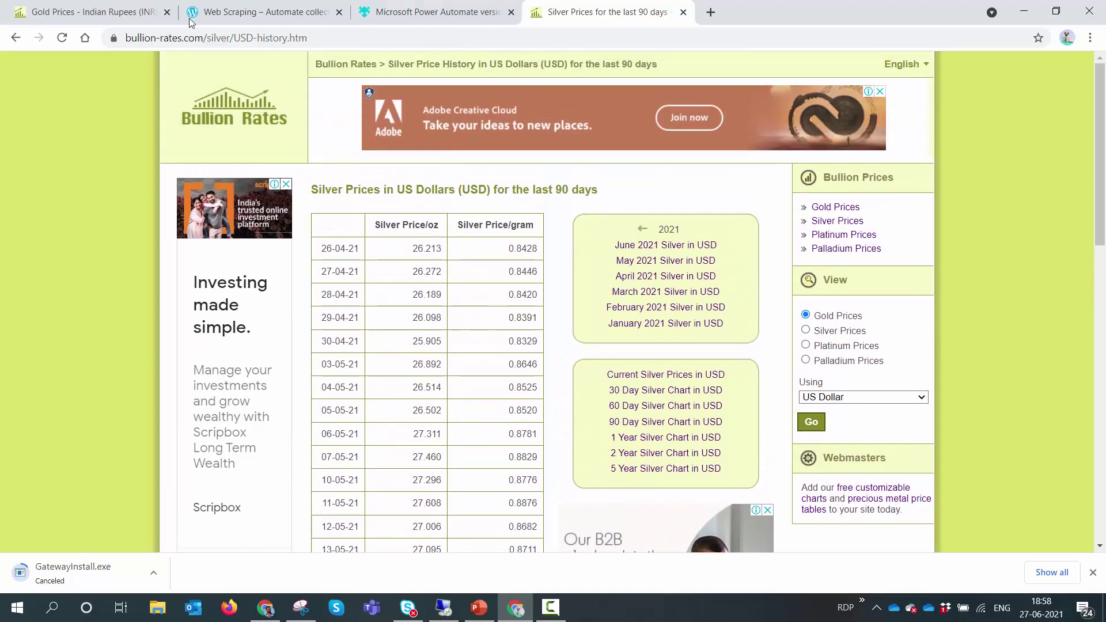
pyautogui.click(470, 11)
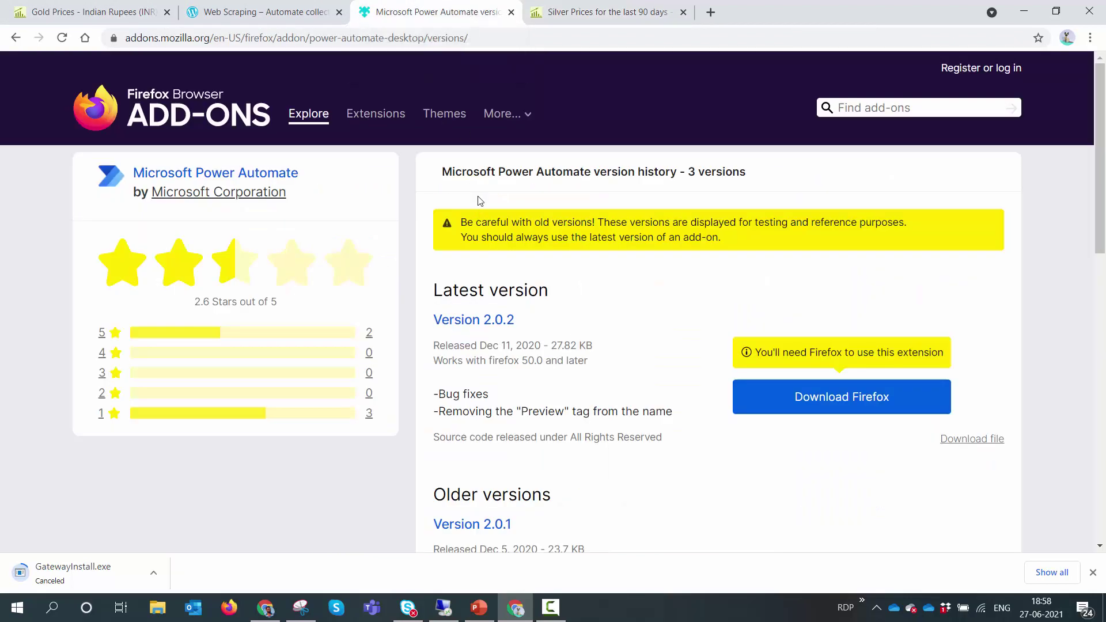
pyautogui.click(291, 16)
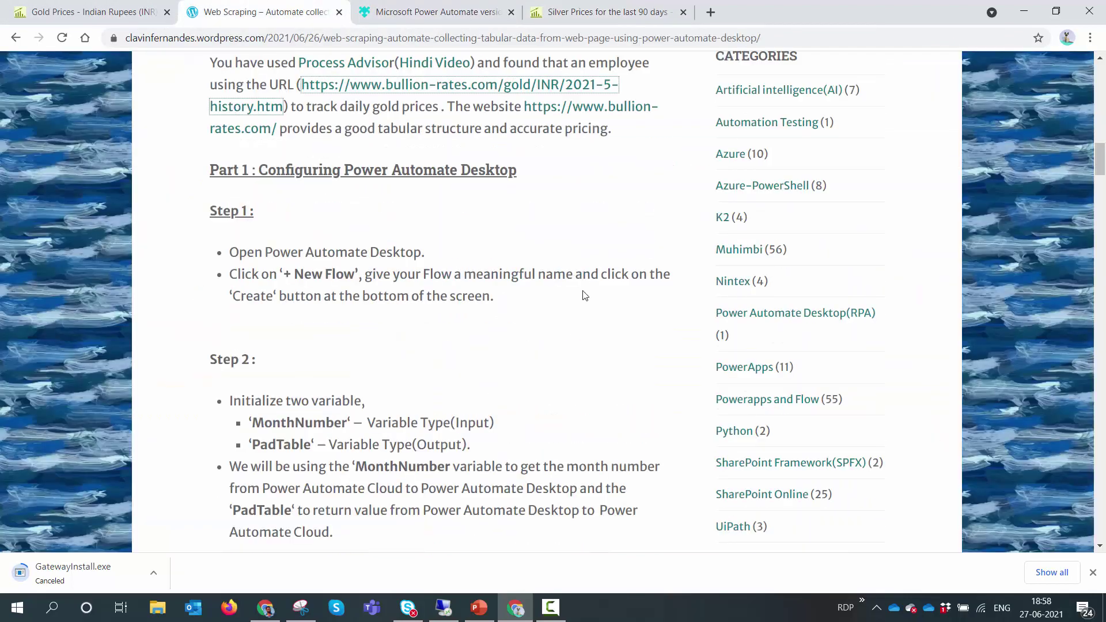
# Switch to the remote desktop session, close Firefox, and close the Gold Price Web Demo flow after cancelling its Launch new Firefox action
pyautogui.click(445, 610)
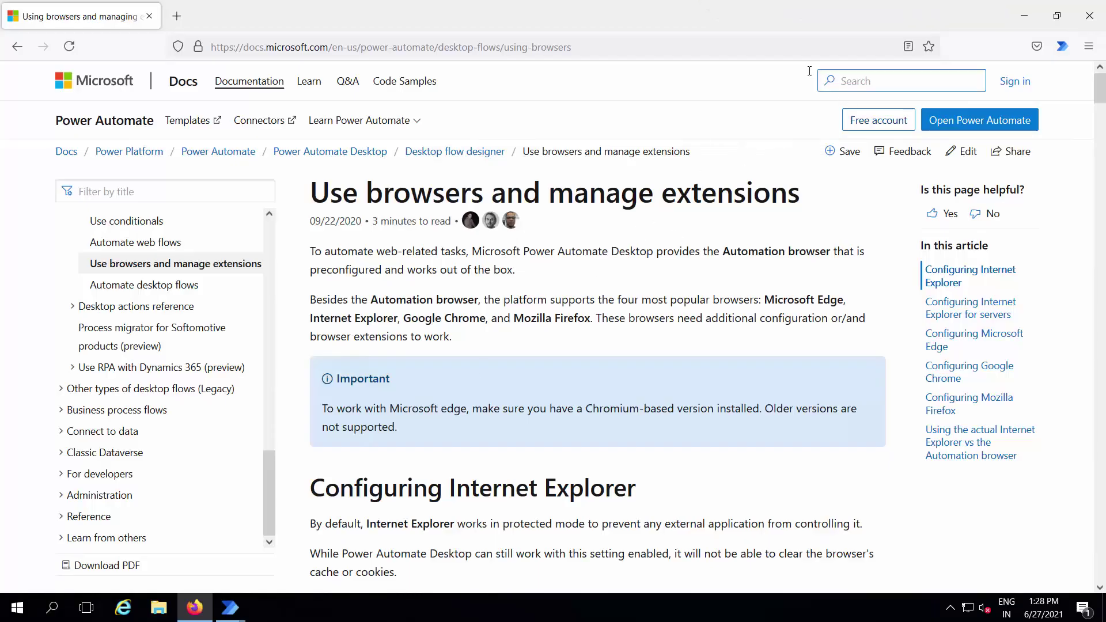
pyautogui.click(1092, 17)
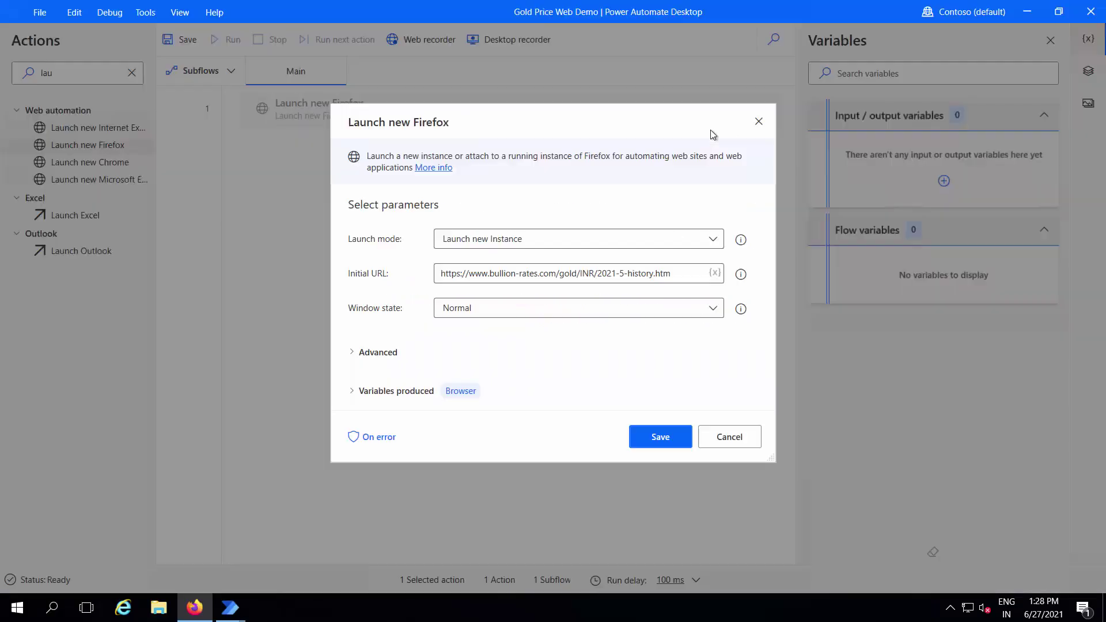
pyautogui.click(728, 438)
pyautogui.click(1092, 12)
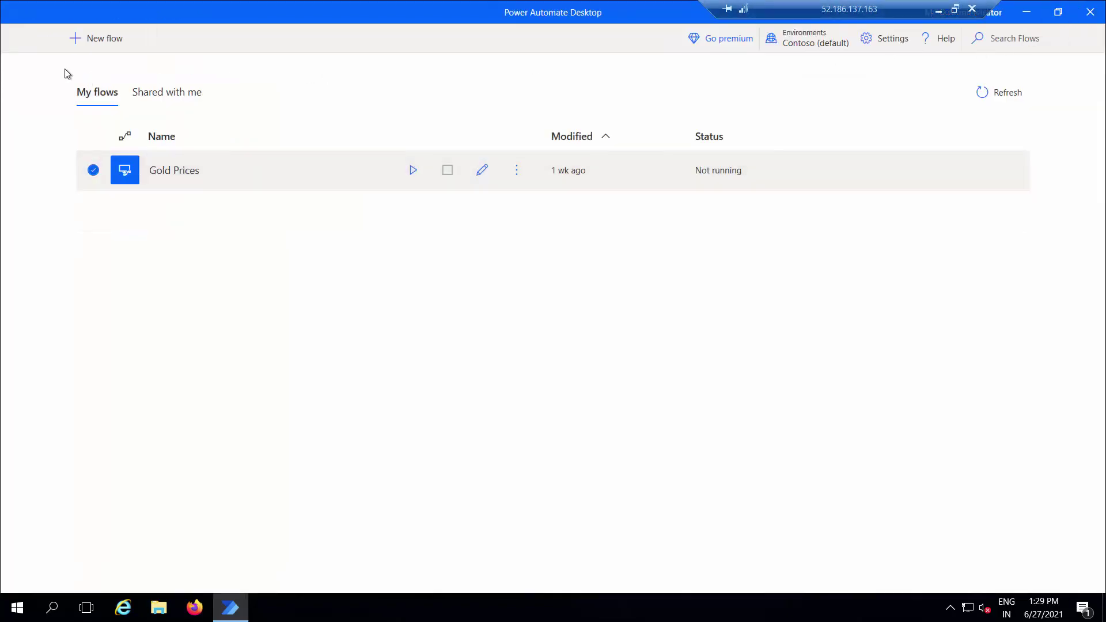
# Create a new desktop flow named "Power Automate Desktop Web Scapping"
pyautogui.click(97, 39)
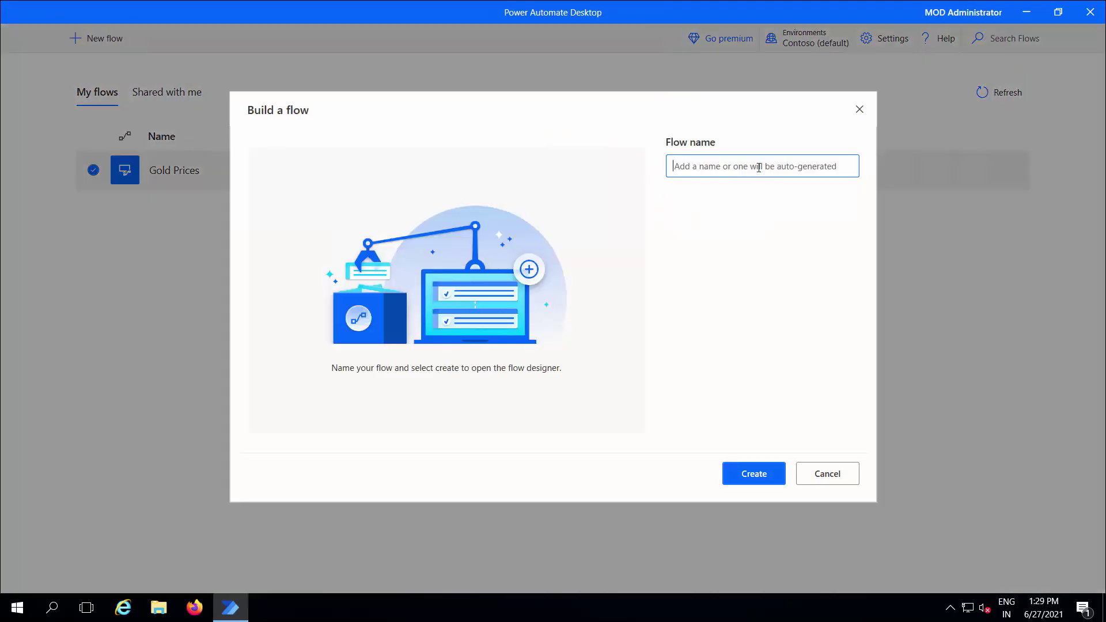
pyautogui.write('Power Automate Desktop Web Scapping')
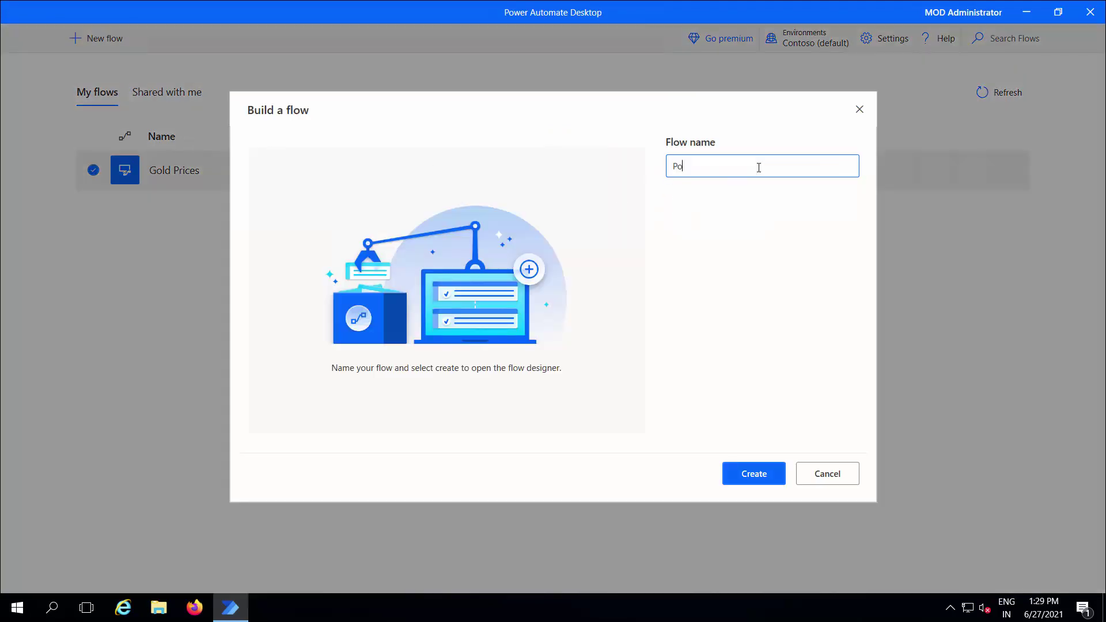
pyautogui.click(754, 472)
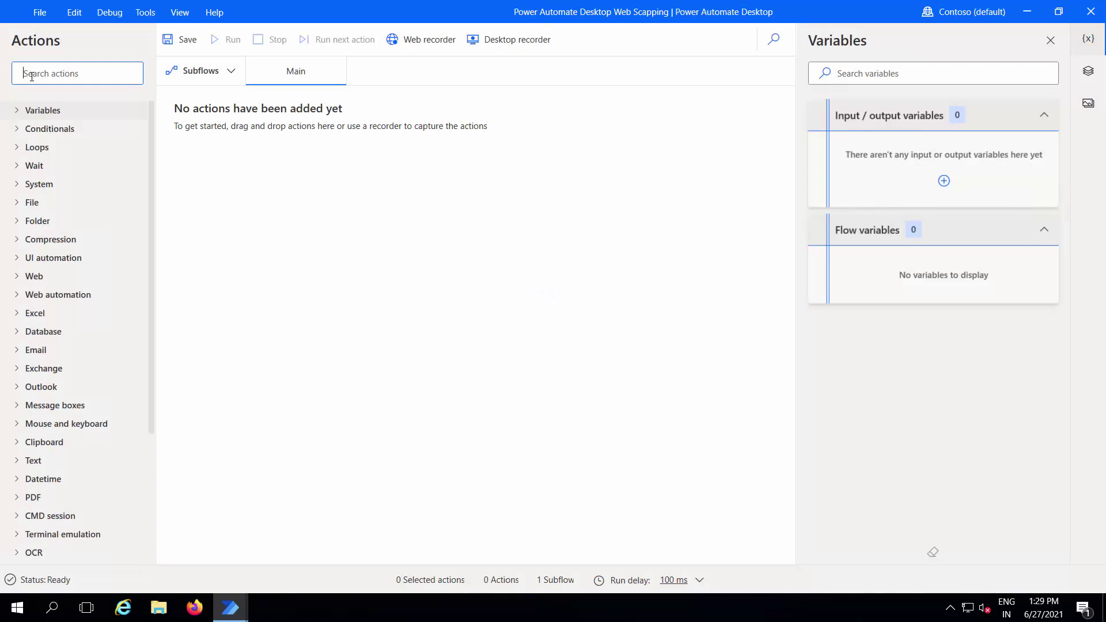
# Search the actions for "launch" and add a Launch new Firefox action to the Main subflow
pyautogui.click(32, 76)
pyautogui.write('launch')
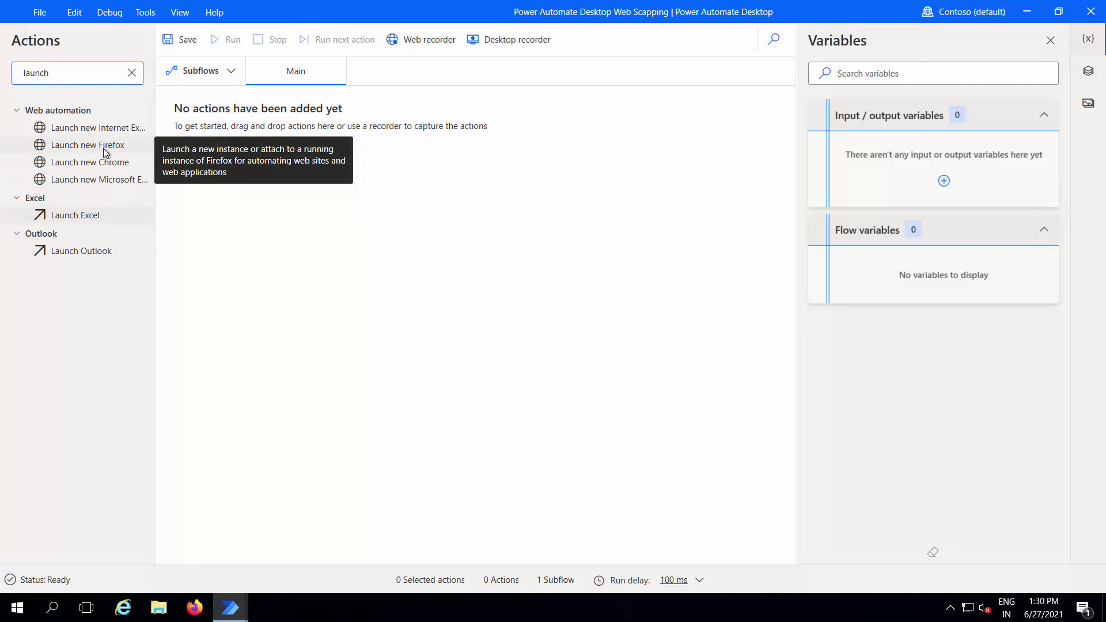
pyautogui.moveTo(102, 147); pyautogui.dragTo(262, 123)
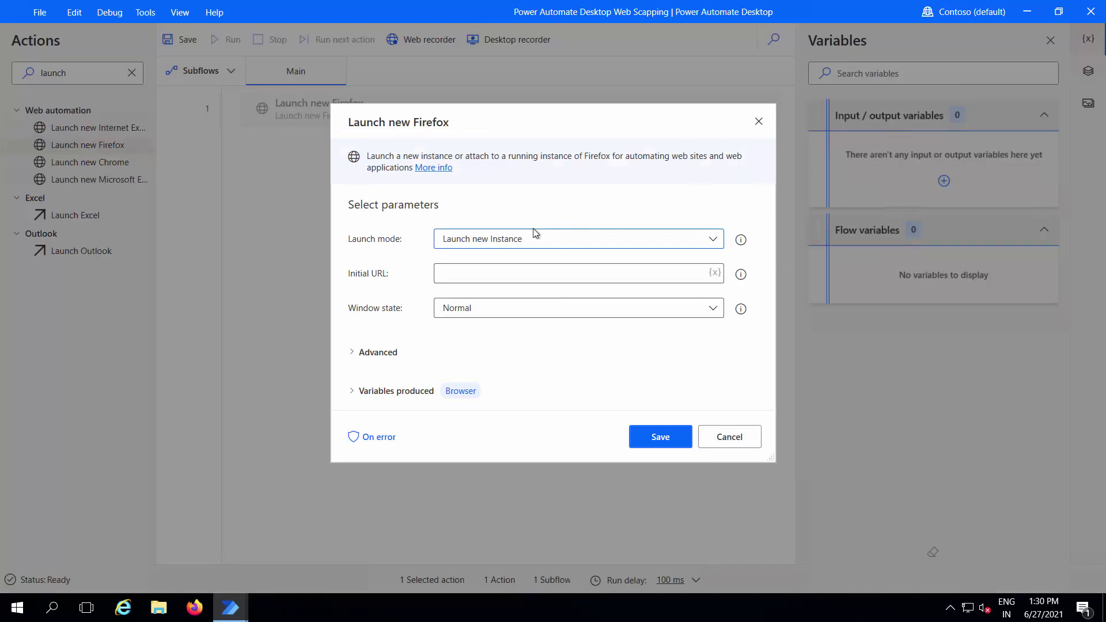
pyautogui.click(526, 273)
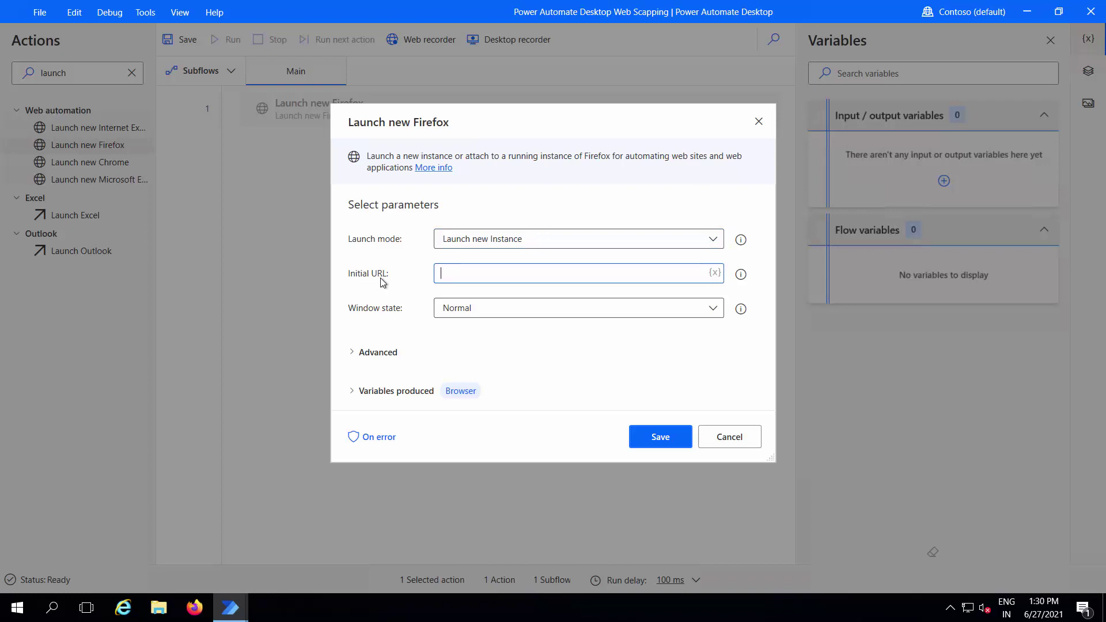
pyautogui.write('https://www.bullion-rates.com/gold/INR/2021-5-history.htm')
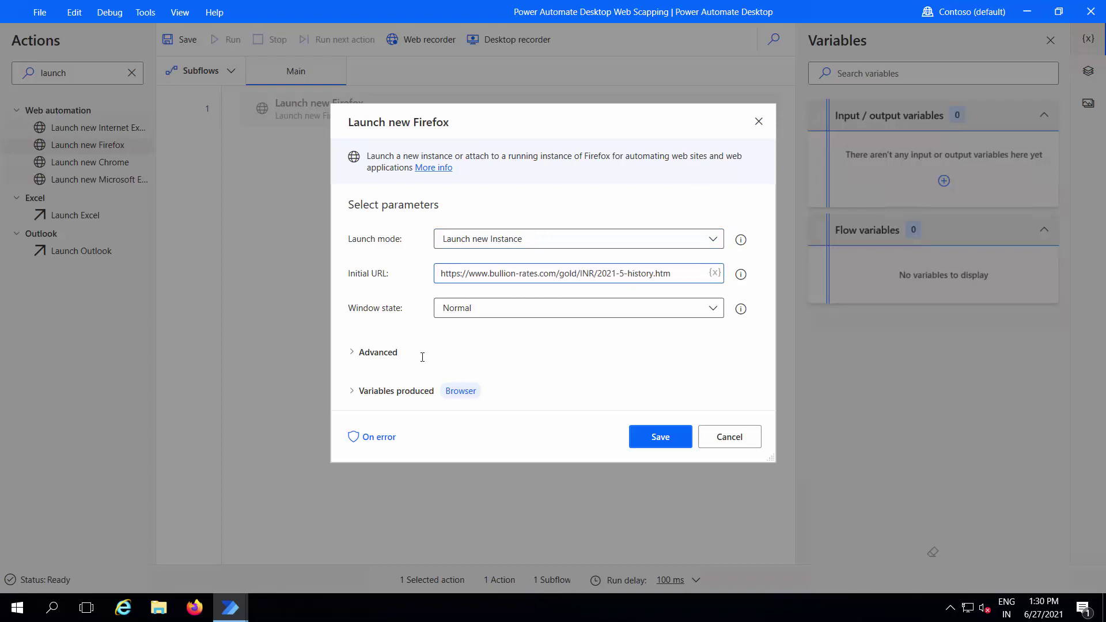
pyautogui.click(518, 316)
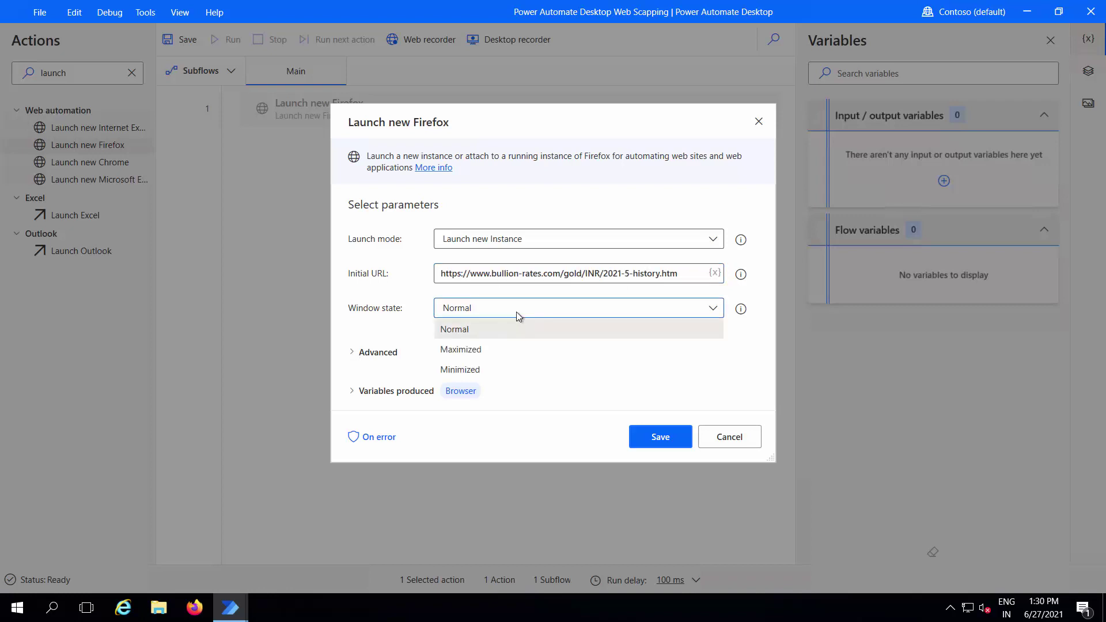
pyautogui.click(493, 351)
# Expand the advanced launch settings and select Do nothing for when a pop-up dialog appears
pyautogui.click(357, 359)
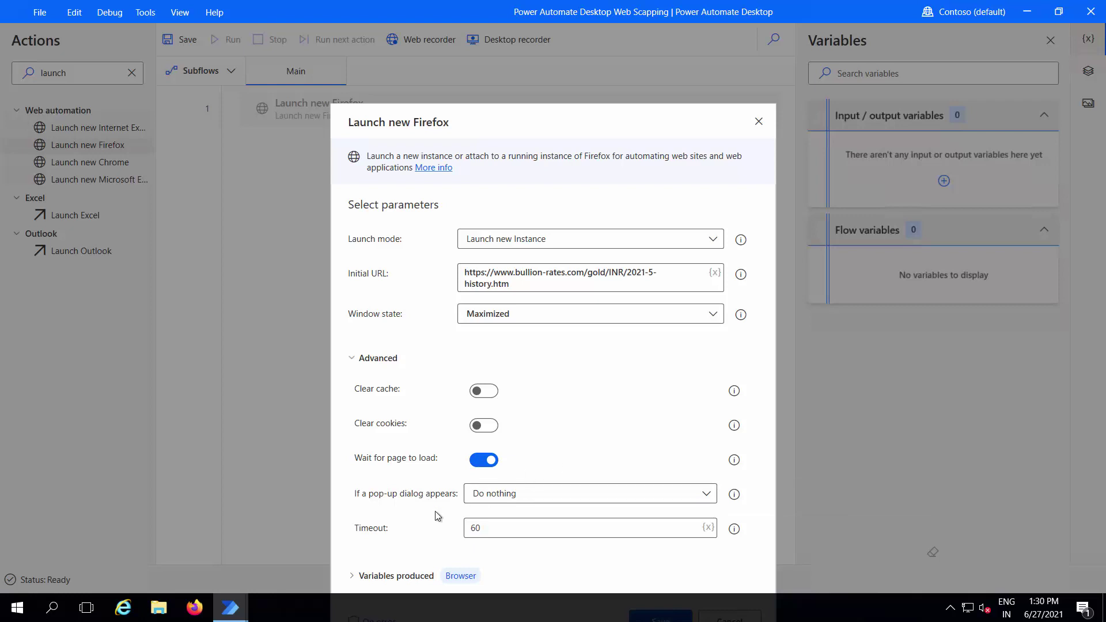
pyautogui.click(538, 495)
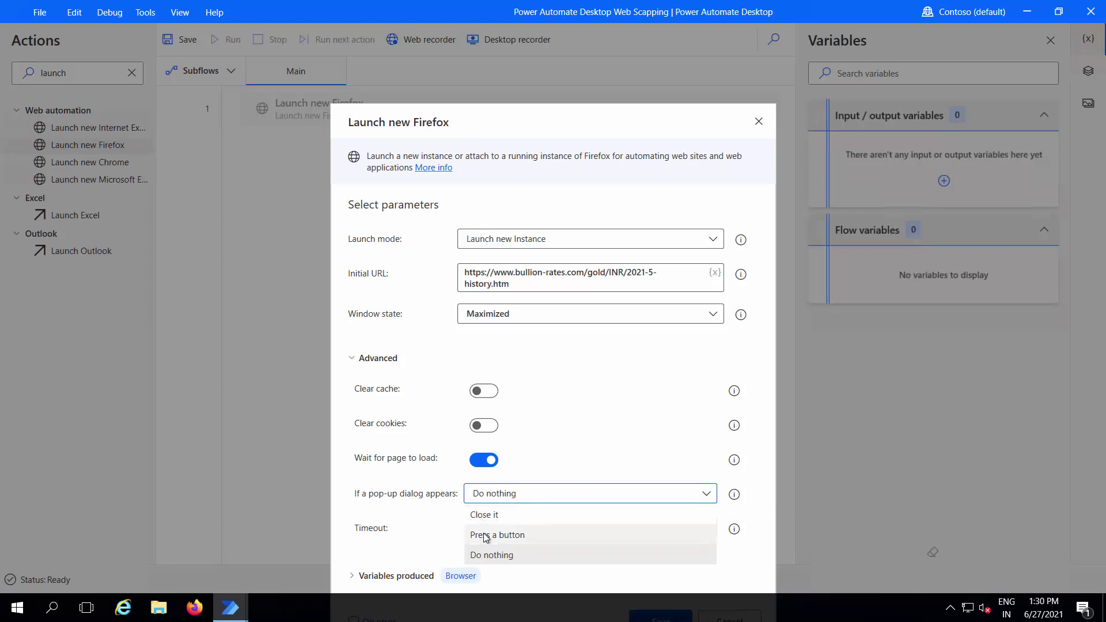
pyautogui.click(502, 557)
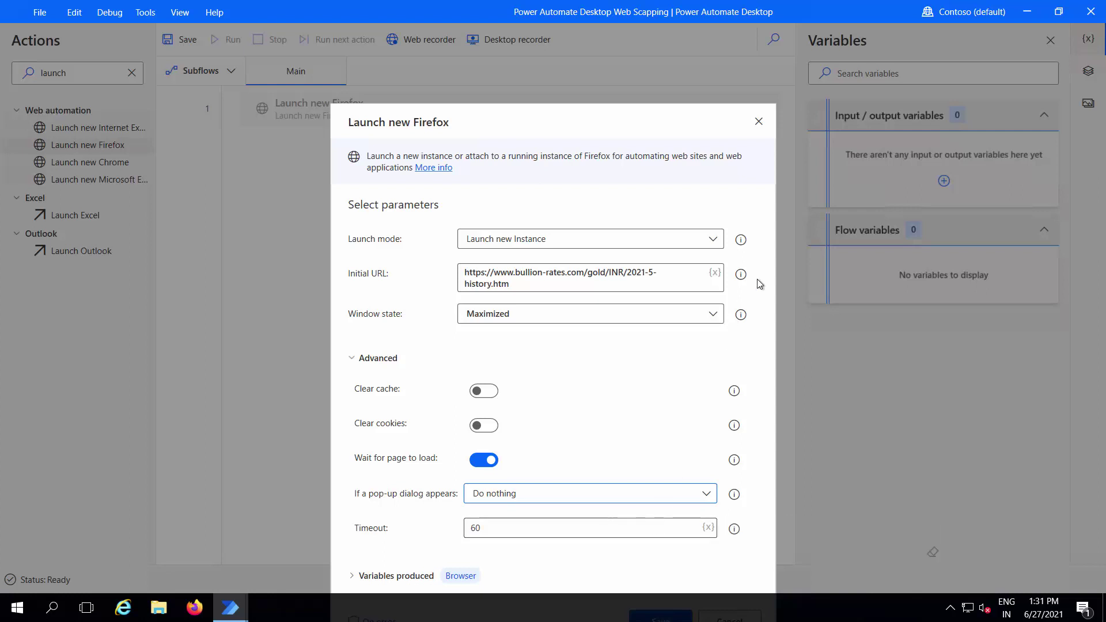
# Close the Launch new Firefox settings and open the May 2021 INR gold price history page from Bullion Rates in Firefox
pyautogui.click(759, 122)
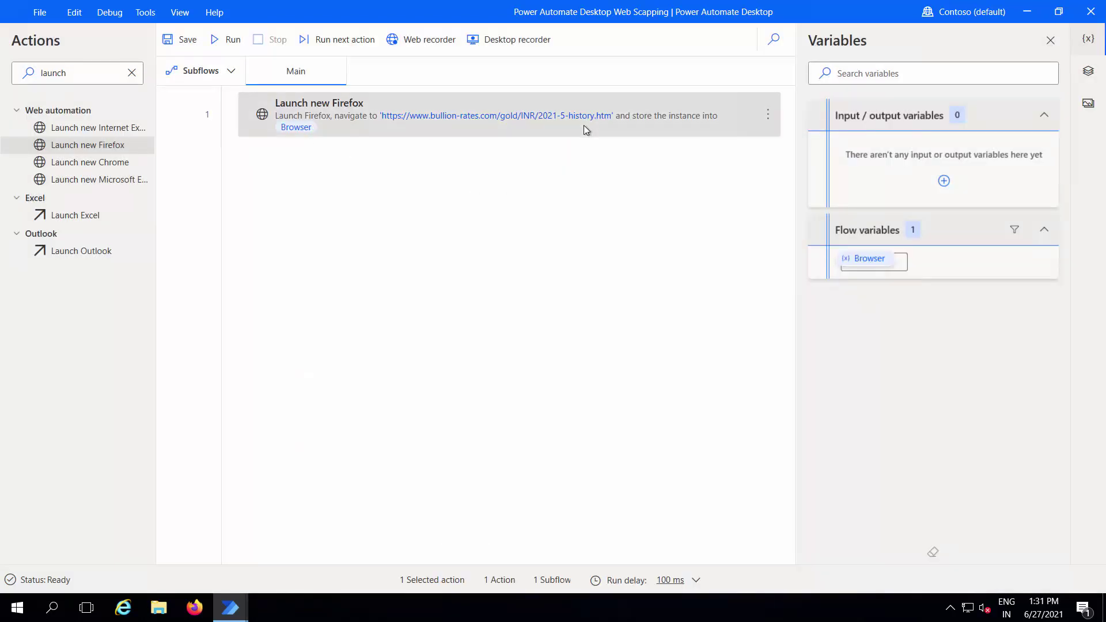
pyautogui.click(133, 73)
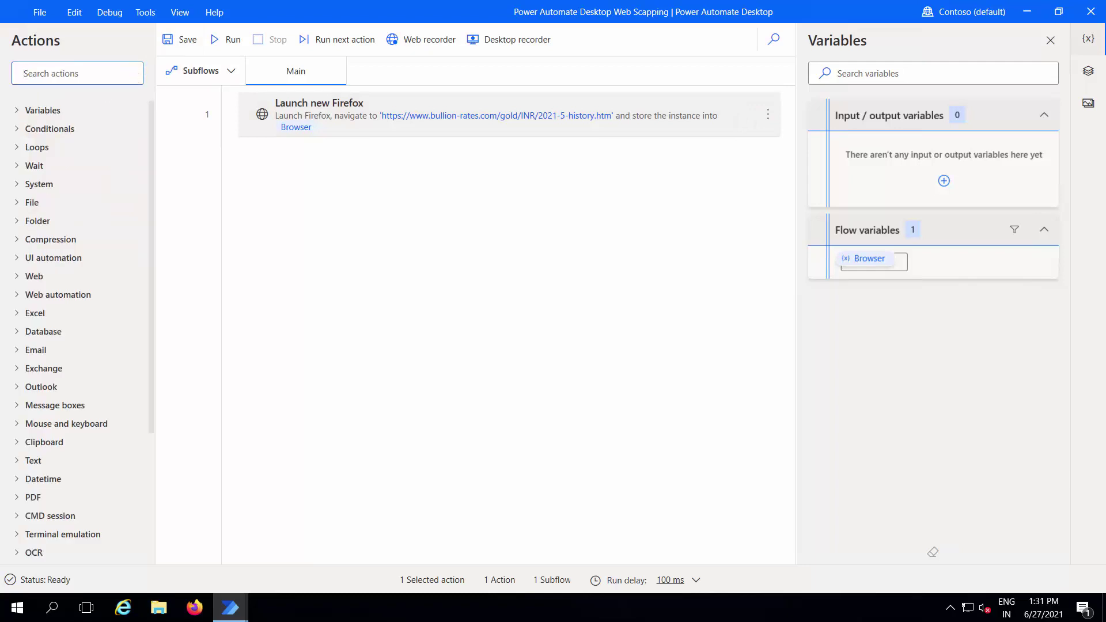
pyautogui.click(209, 611)
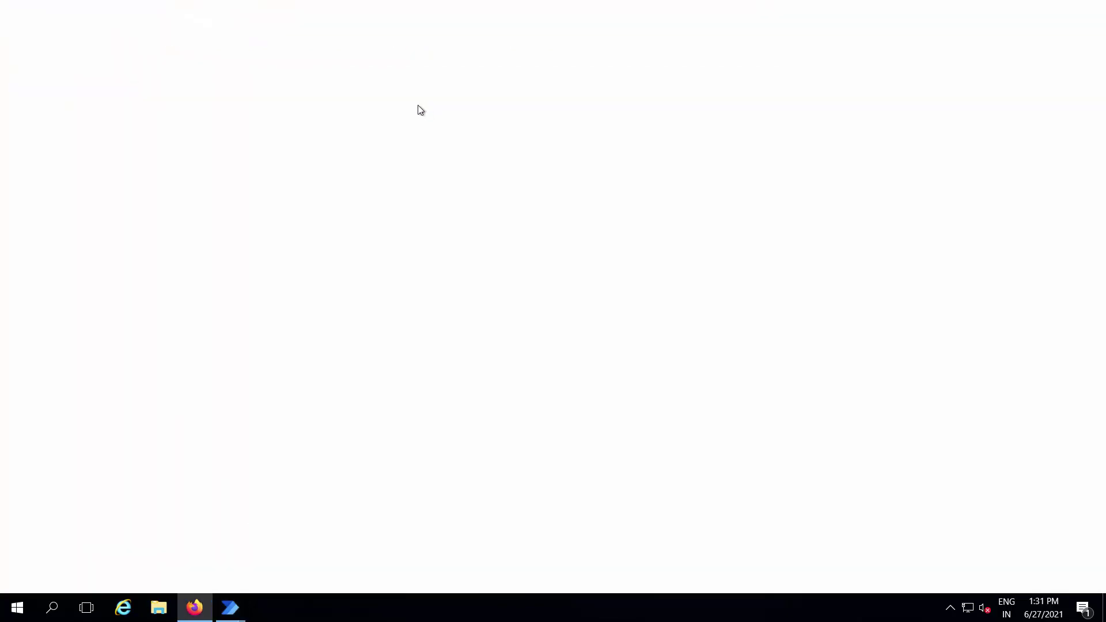
pyautogui.click(356, 48)
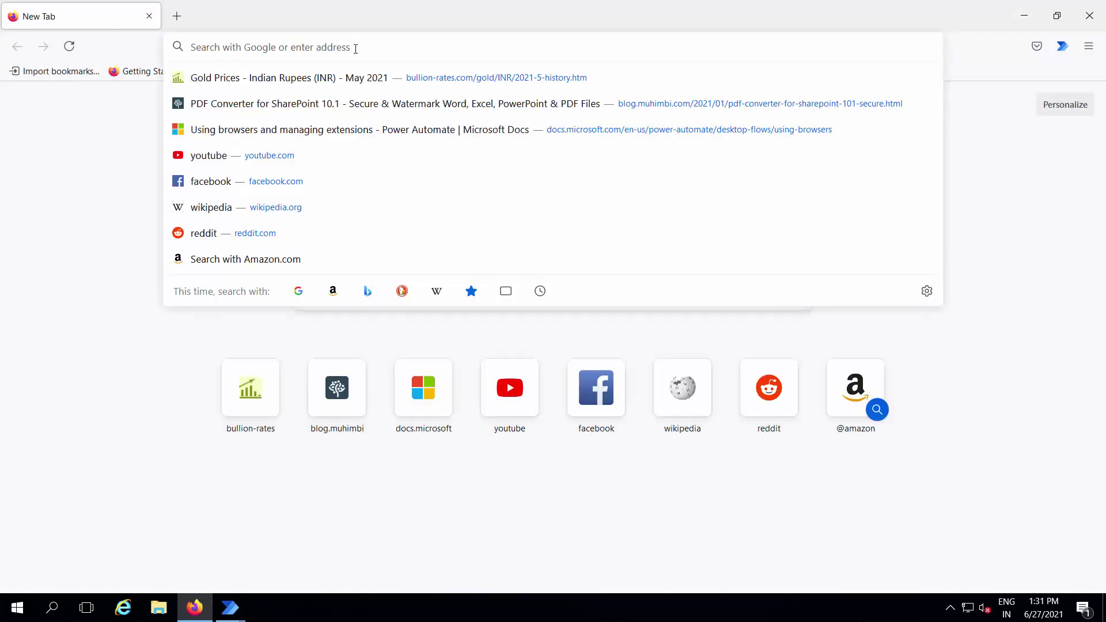
pyautogui.click(353, 78)
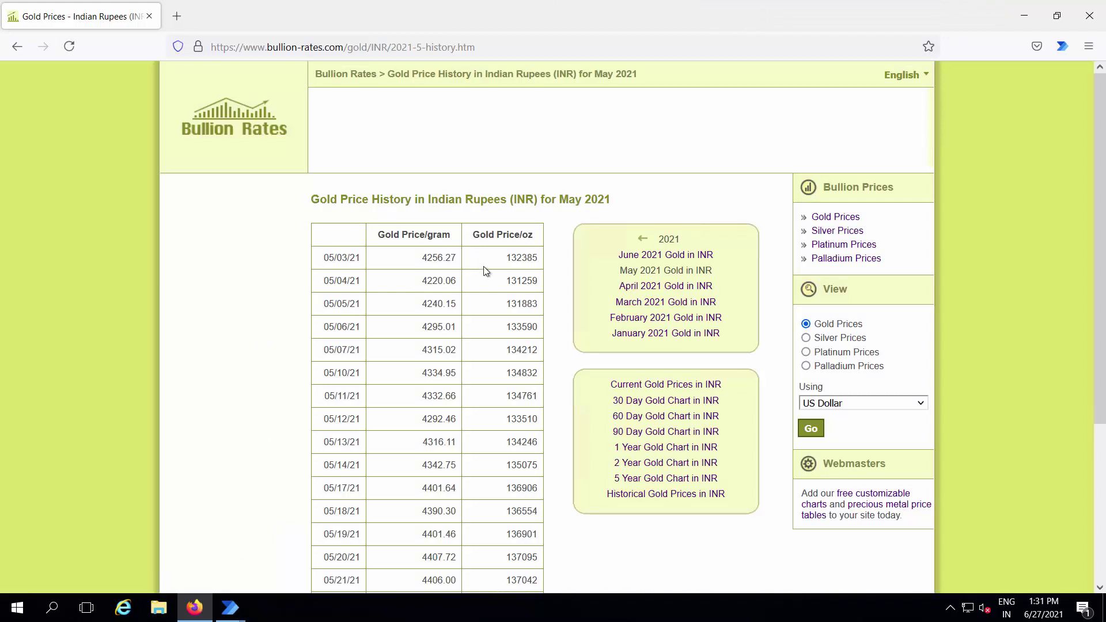
# Return to the flow designer, search the actions for "Extract" and add Extract data from web page after Launch new Firefox
pyautogui.click(233, 609)
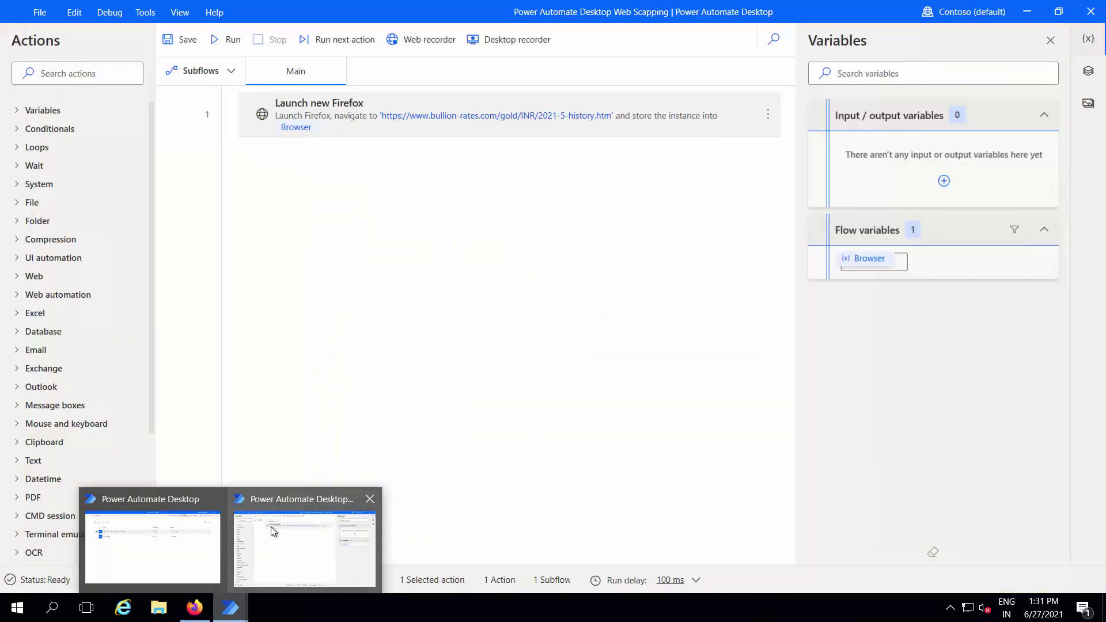
pyautogui.click(266, 527)
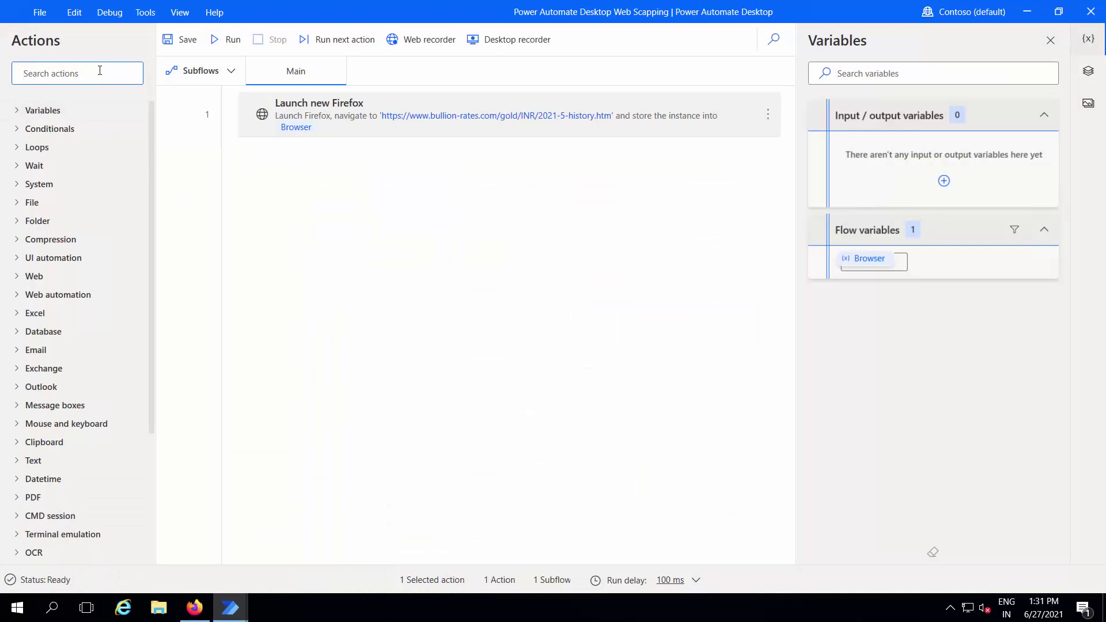
pyautogui.write('Extract')
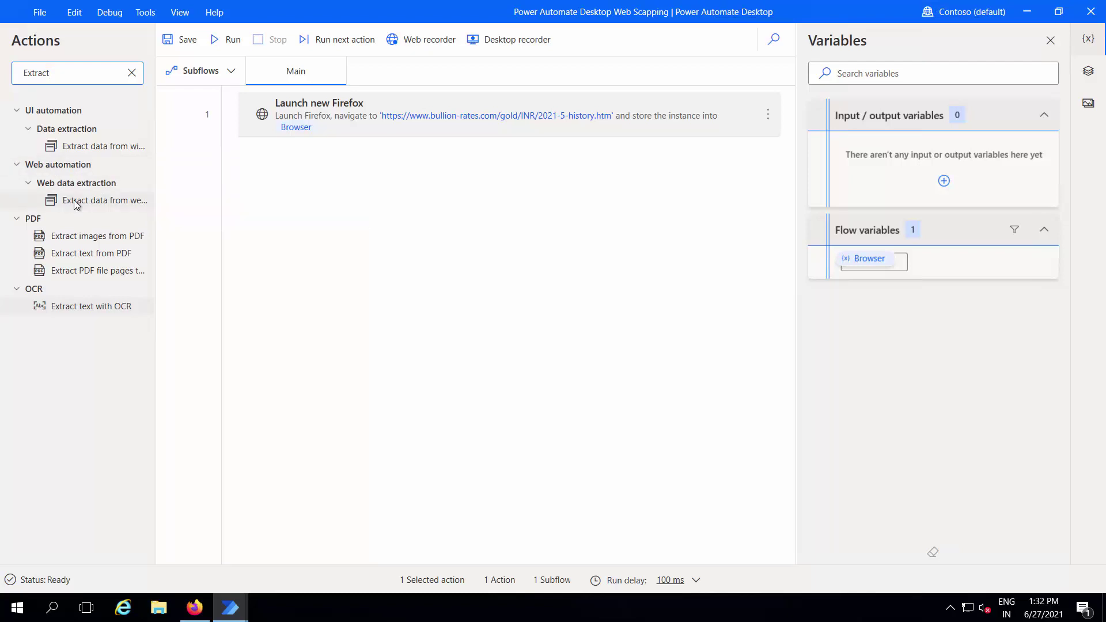
pyautogui.moveTo(68, 202); pyautogui.dragTo(297, 172)
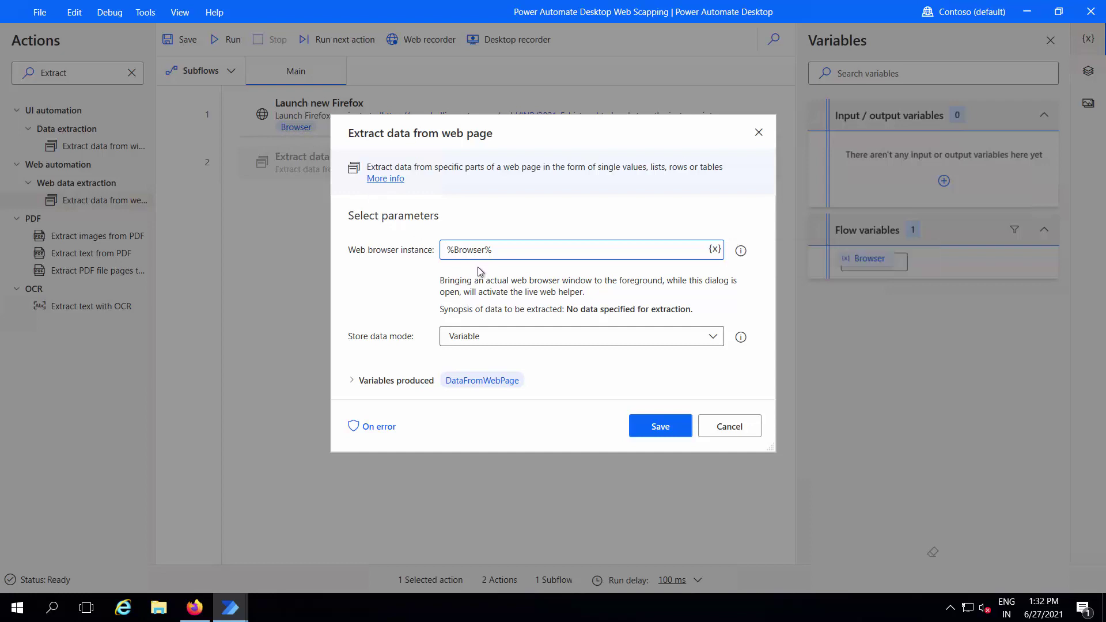
# Keep the store data mode as Variable, expand the produced variables and save the Extract data from web page action
pyautogui.click(508, 338)
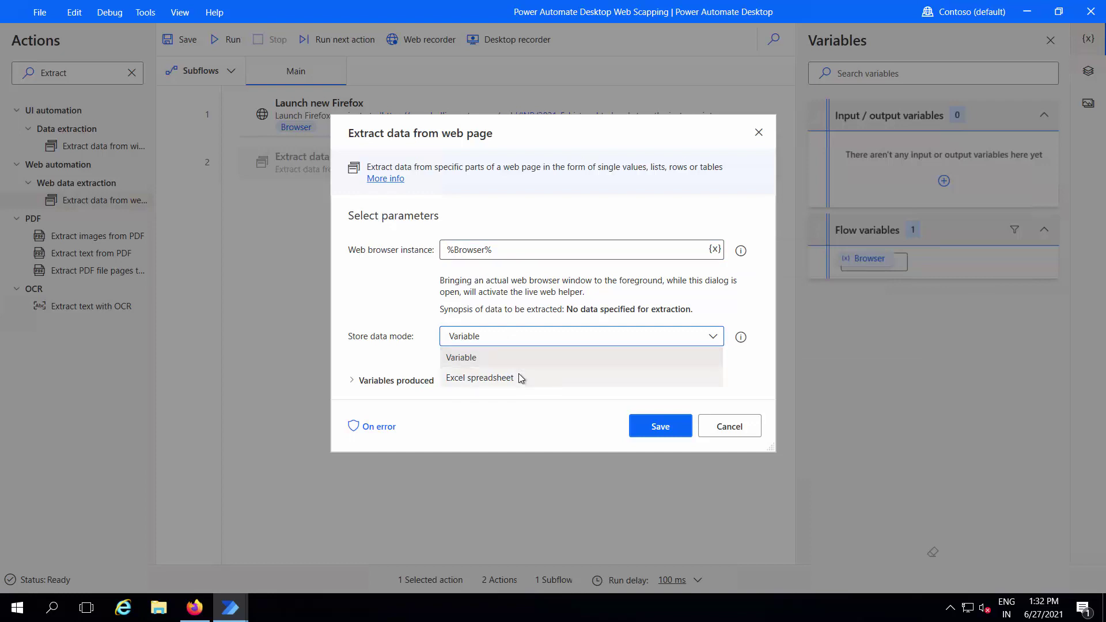
pyautogui.click(510, 358)
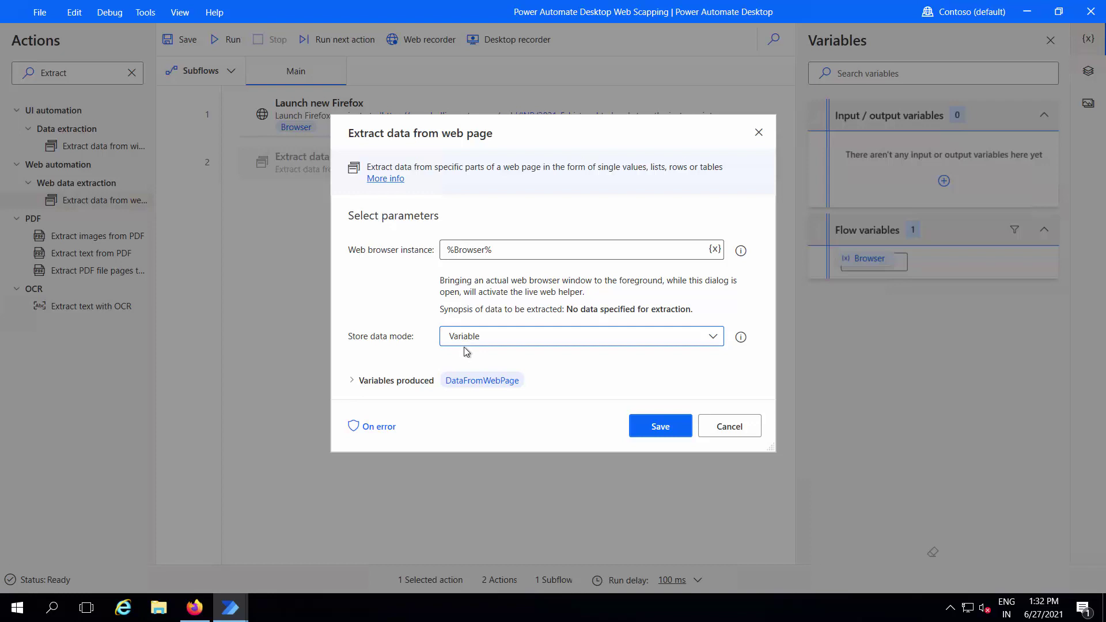
pyautogui.click(352, 381)
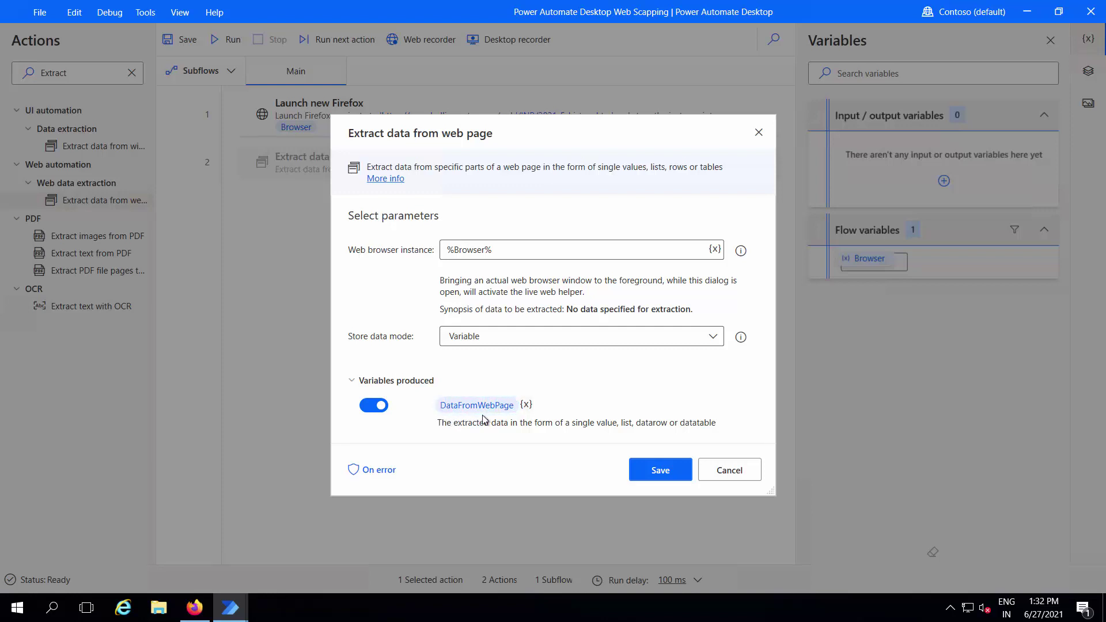
pyautogui.click(653, 483)
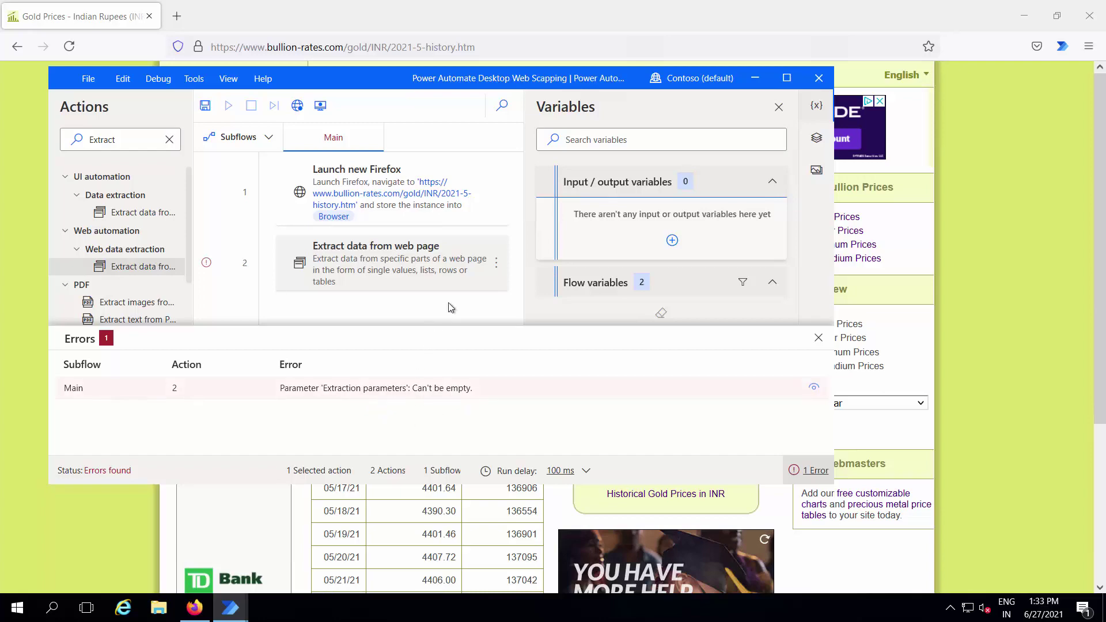
# Reopen the Extract data from web page action and use the live web helper in Firefox to extract the entire HTML gold price table
pyautogui.doubleClick(464, 280)
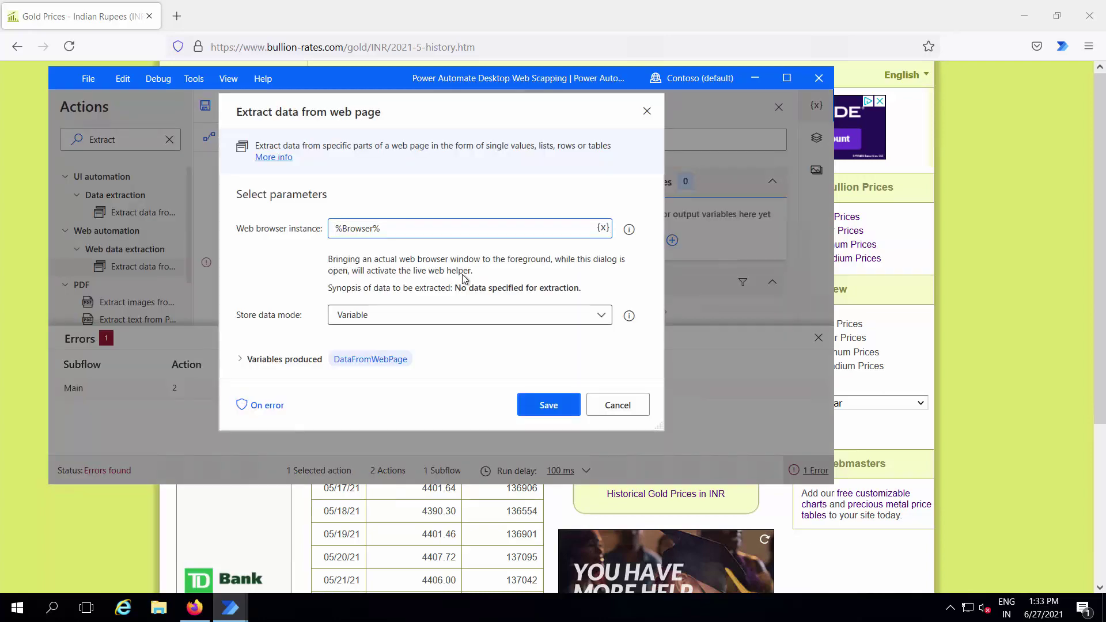
pyautogui.click(884, 11)
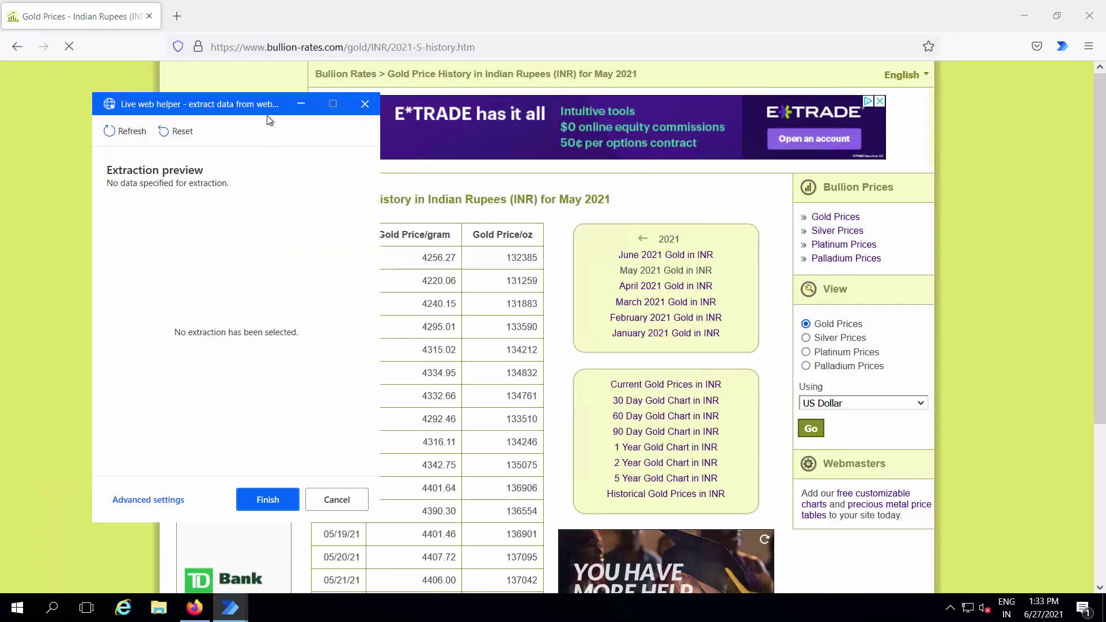
pyautogui.moveTo(268, 108); pyautogui.dragTo(180, 59)
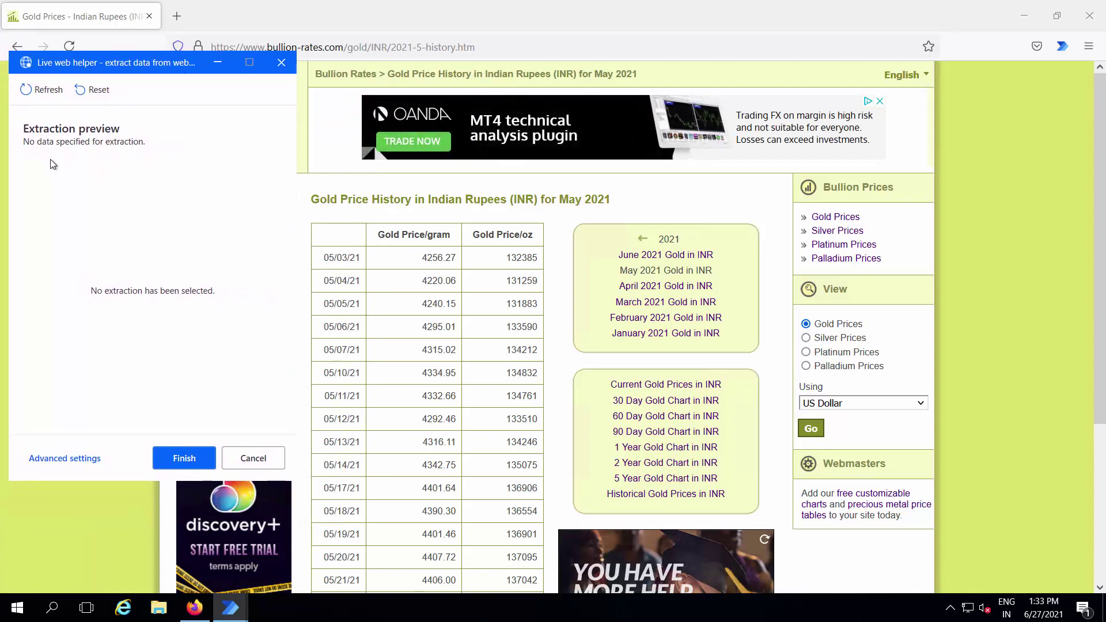
pyautogui.rightClick(358, 244)
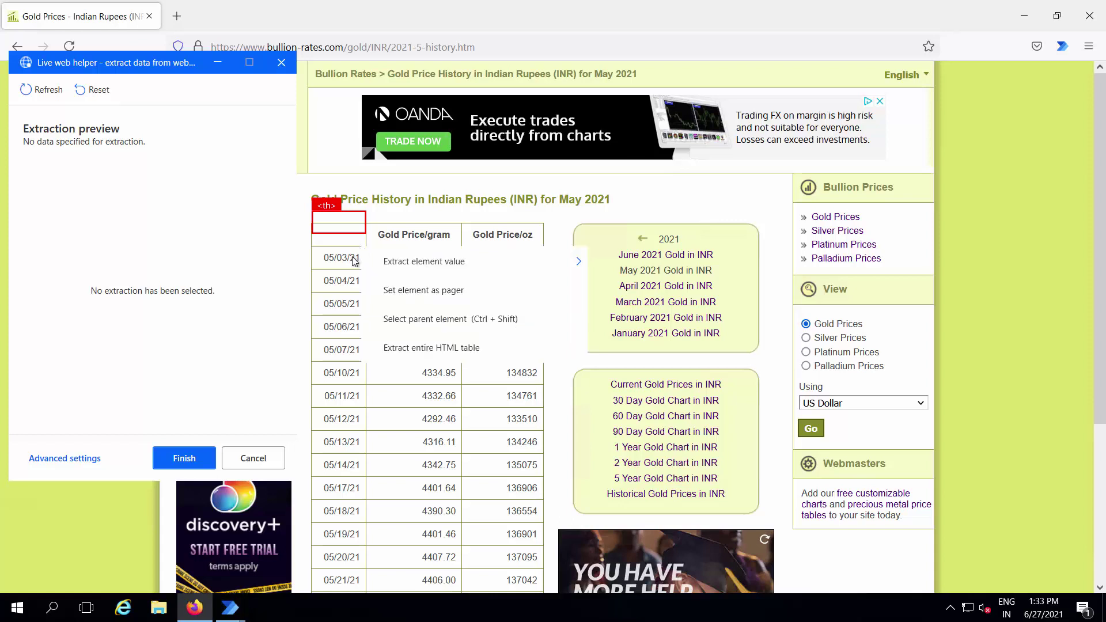
pyautogui.click(430, 348)
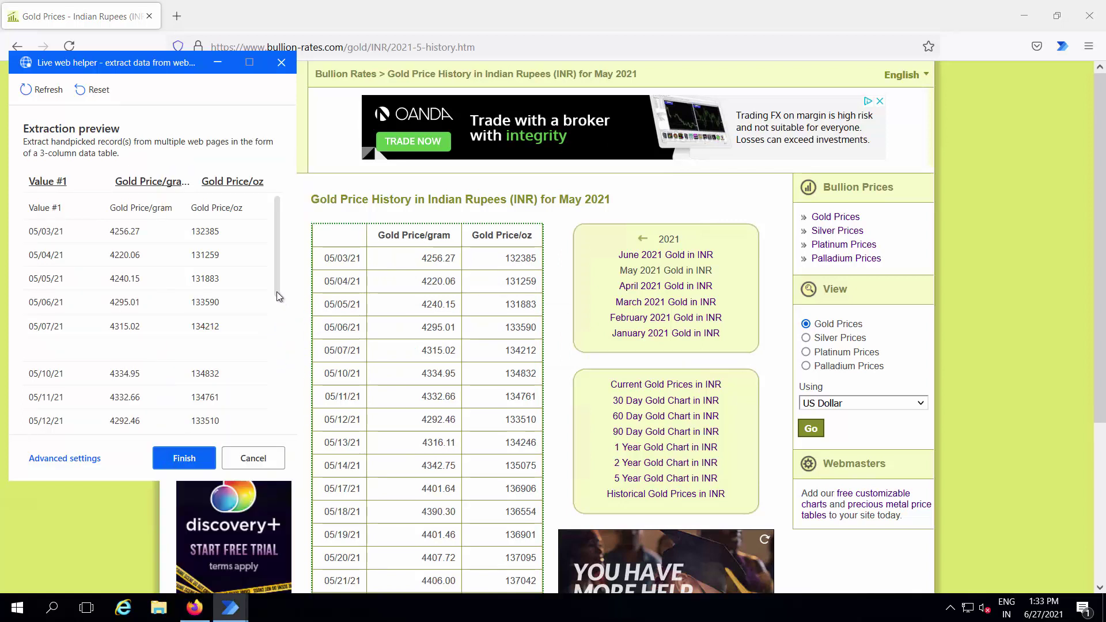
# Review the rows in the extraction preview, finish the extraction and save the Extract data from web page action
pyautogui.moveTo(277, 292); pyautogui.dragTo(268, 423)
pyautogui.scroll(-2, 268, 424)
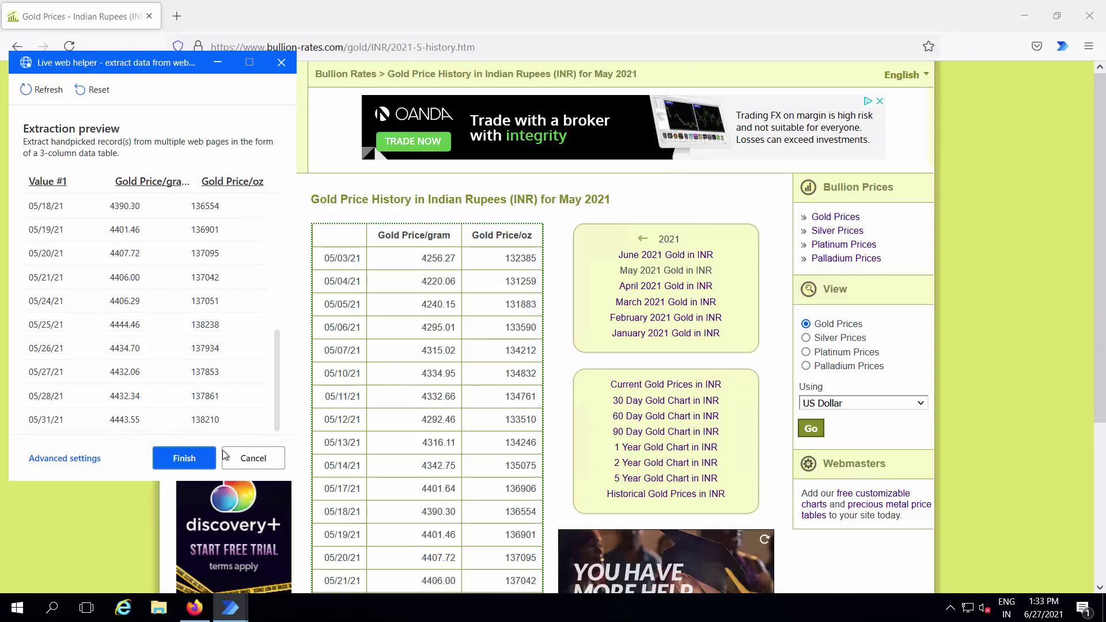
pyautogui.click(196, 457)
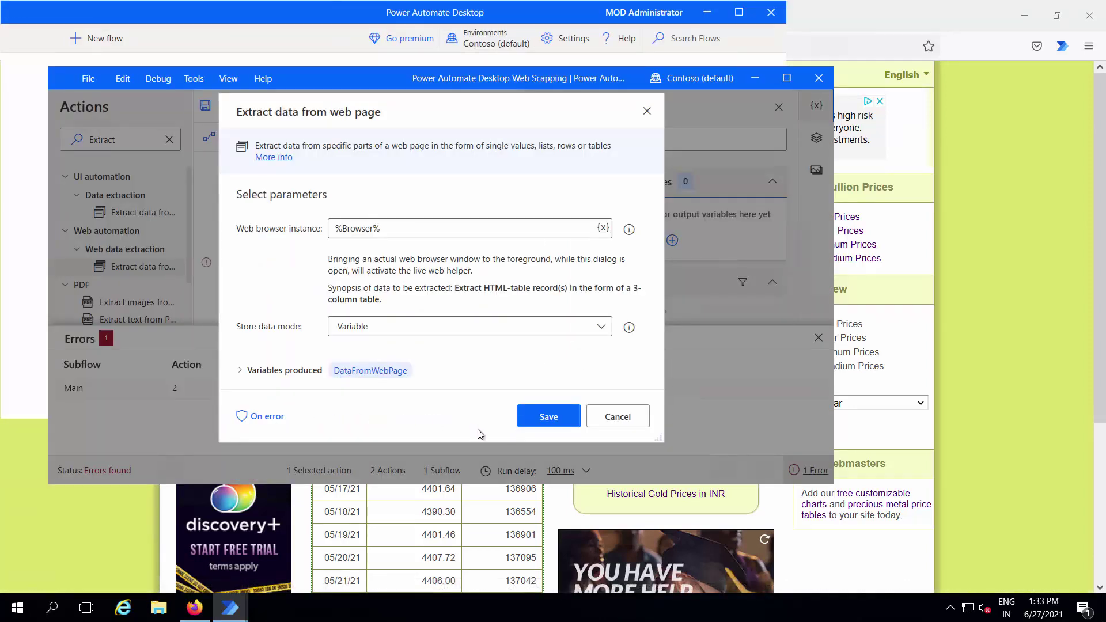
pyautogui.click(549, 417)
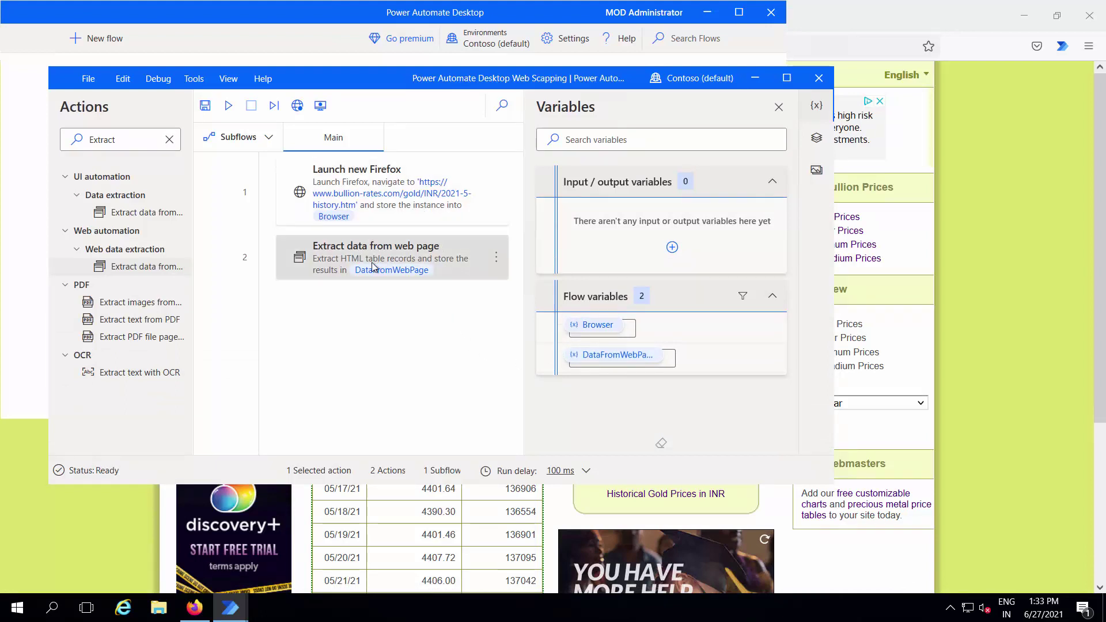
# Search the actions for "clos", add a Close web browser action for %Browser% at the flow's end, and maximize the designer window
pyautogui.click(170, 140)
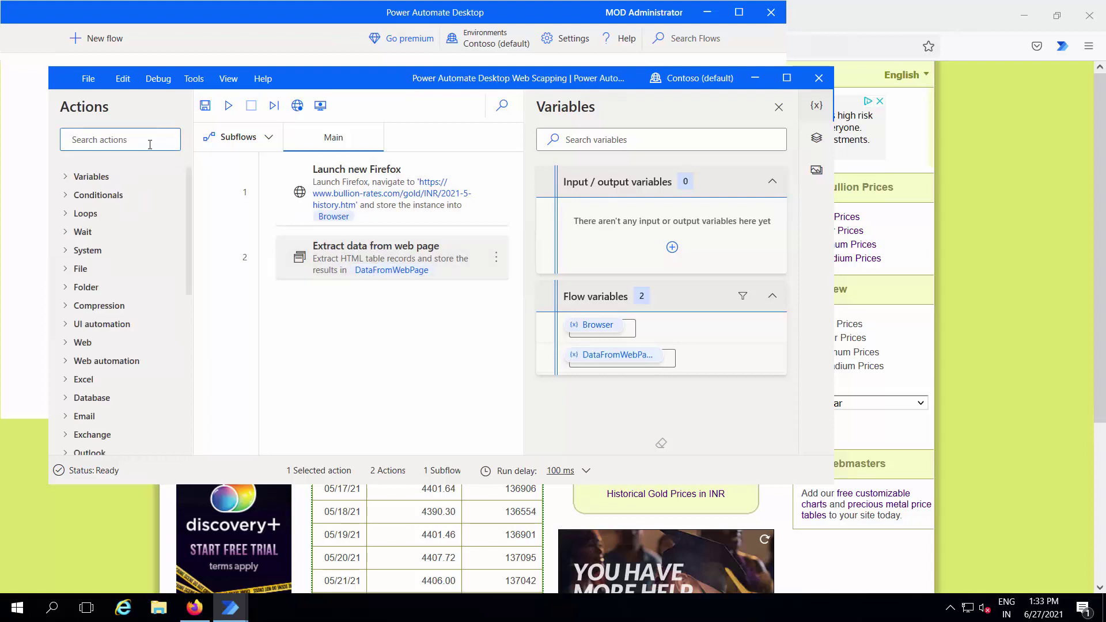
pyautogui.write('clos')
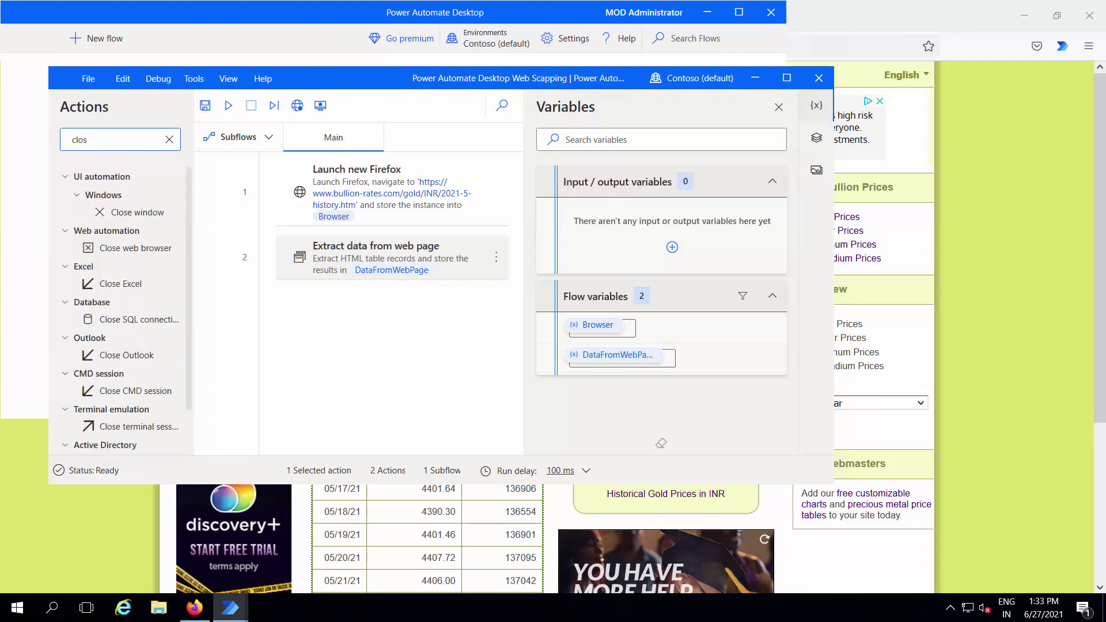
pyautogui.moveTo(147, 250); pyautogui.dragTo(342, 312)
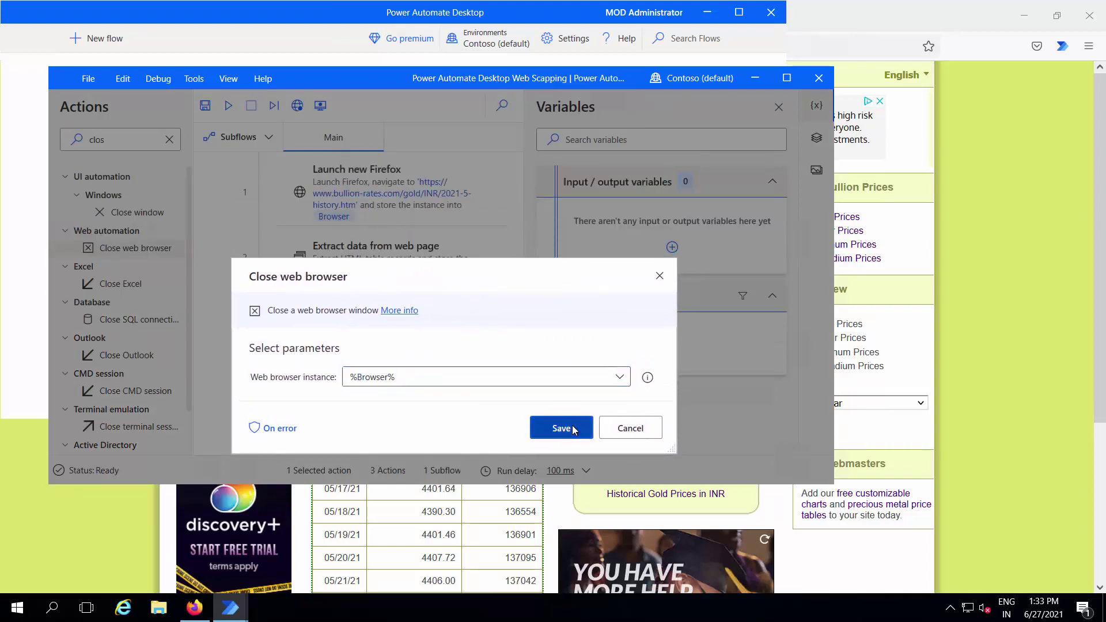
pyautogui.click(562, 428)
pyautogui.click(787, 78)
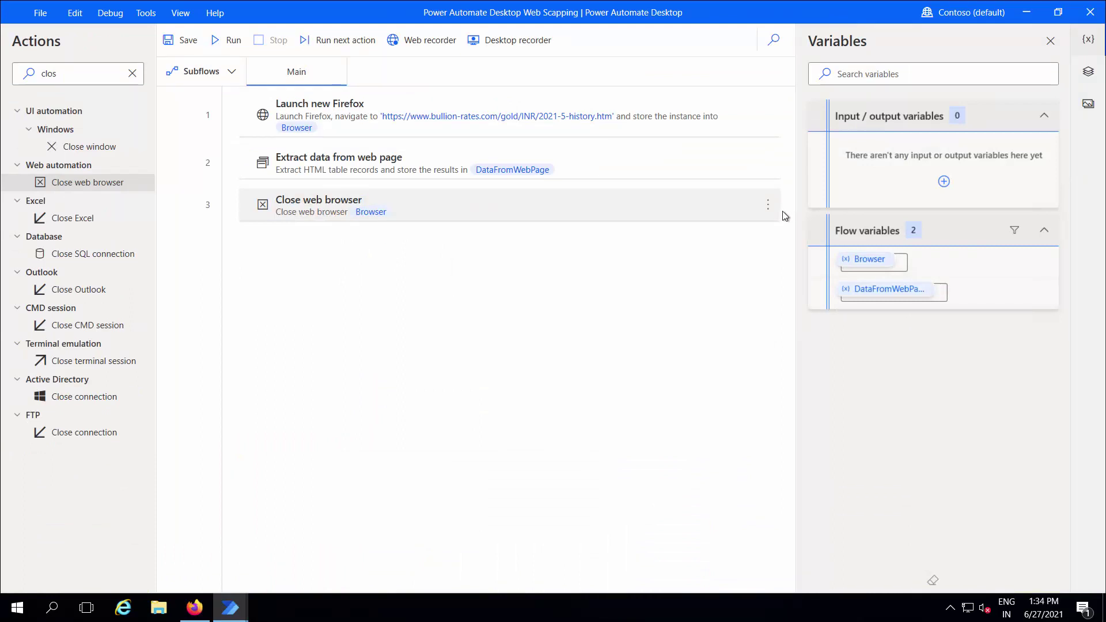
# Examine the initial URL in the Launch new Firefox action's settings and close them without changes
pyautogui.click(777, 213)
pyautogui.click(440, 128)
pyautogui.doubleClick(437, 123)
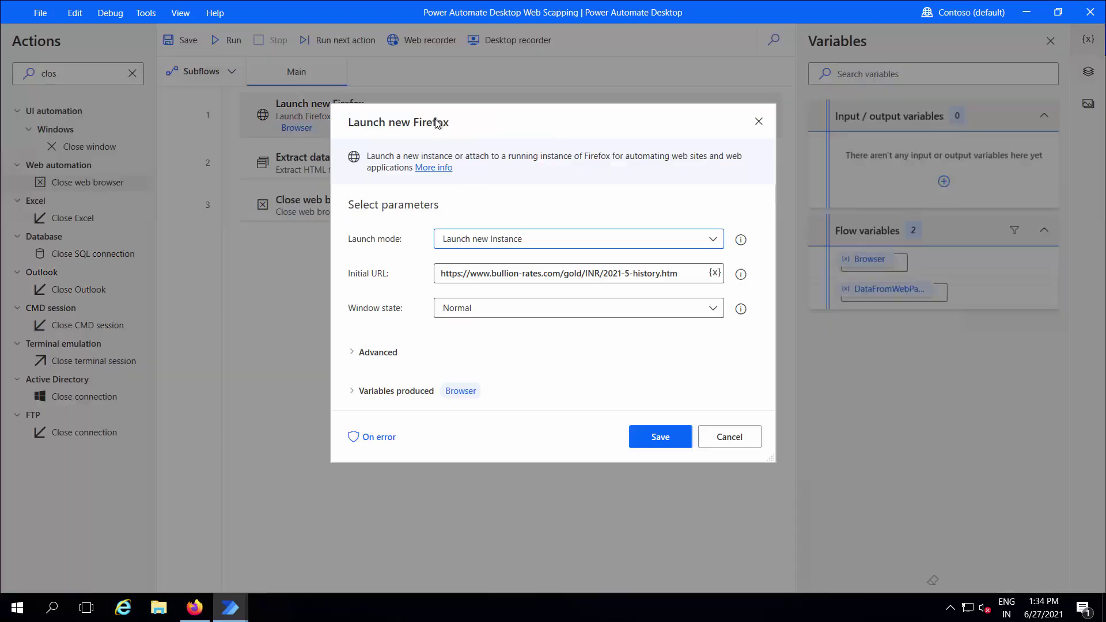
pyautogui.click(628, 275)
pyautogui.click(757, 127)
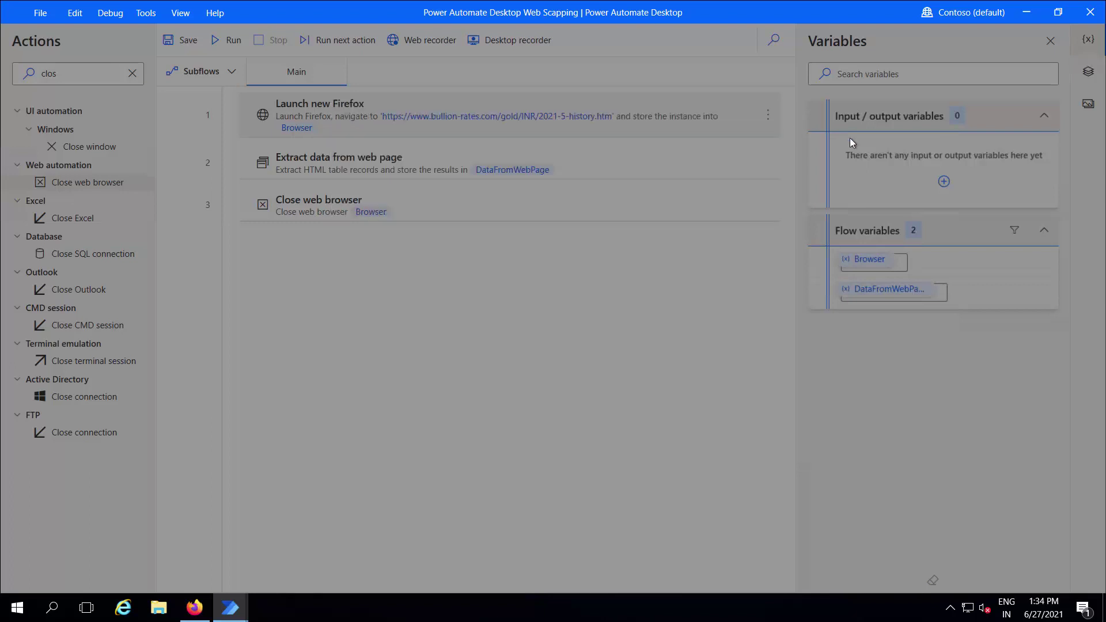
# Start a new input variable for the flow and name it MonthNumber
pyautogui.click(944, 182)
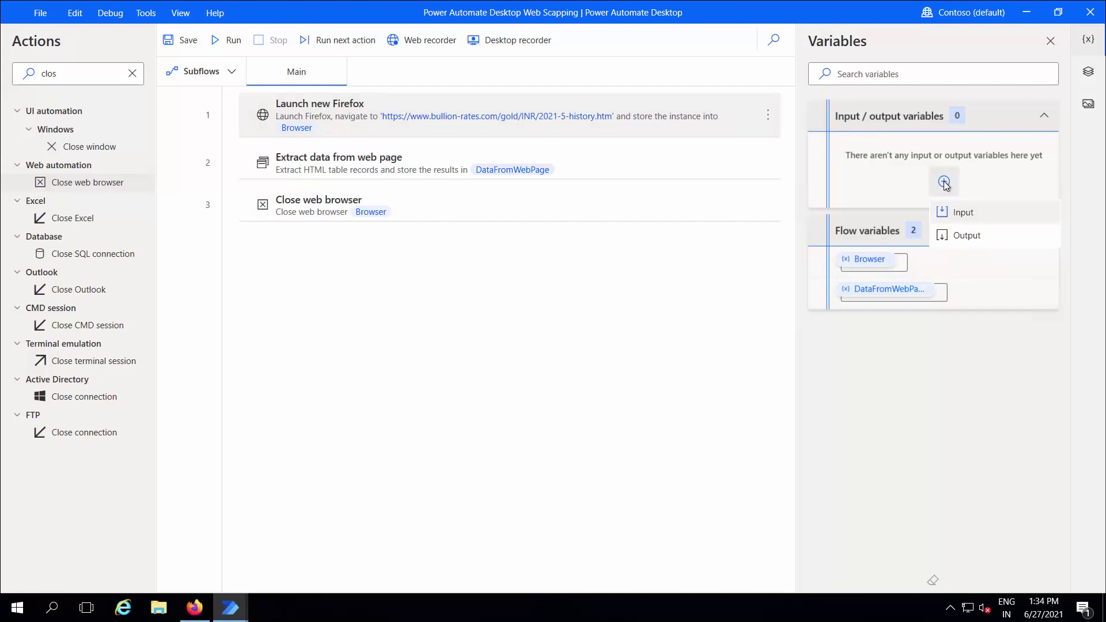
pyautogui.click(947, 215)
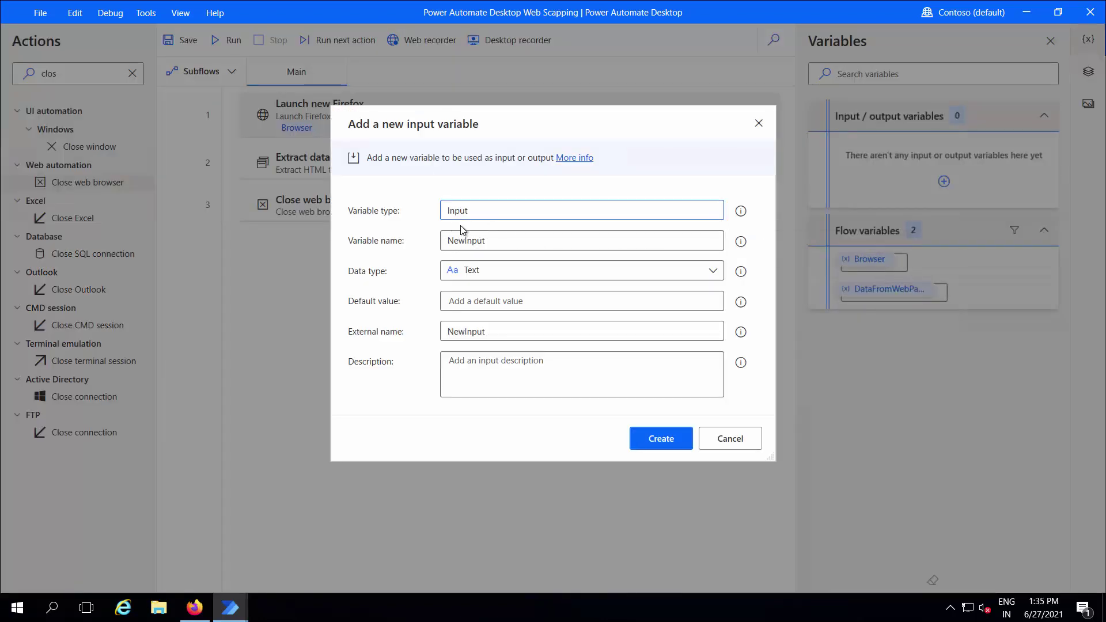
pyautogui.click(486, 241)
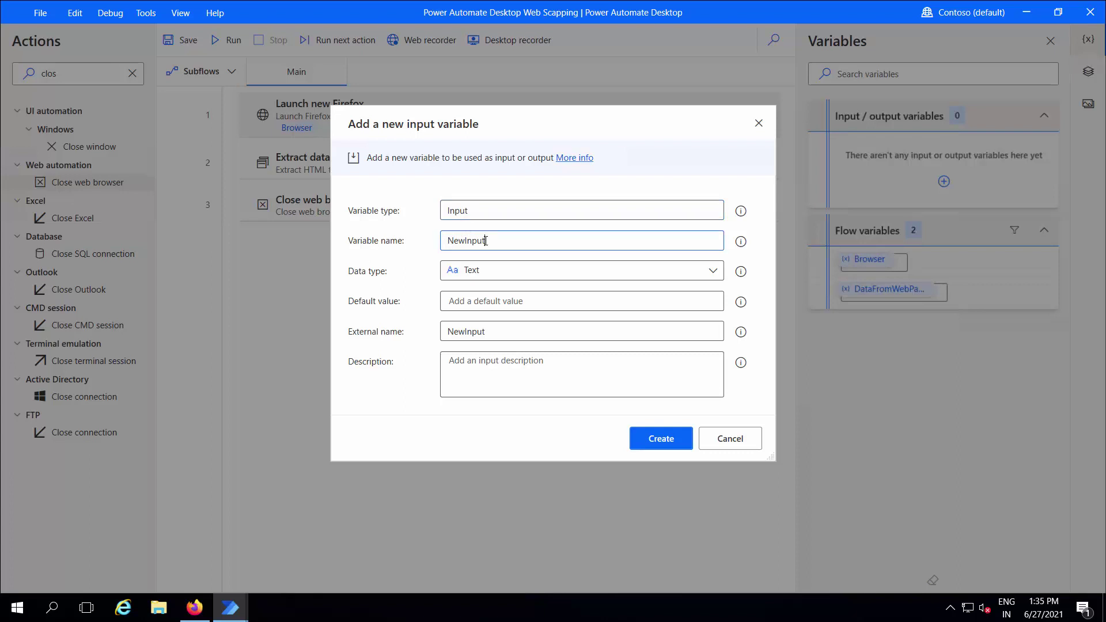
pyautogui.moveTo(486, 241); pyautogui.dragTo(438, 243)
pyautogui.press('BackSpace')
pyautogui.write('MonthNumber')
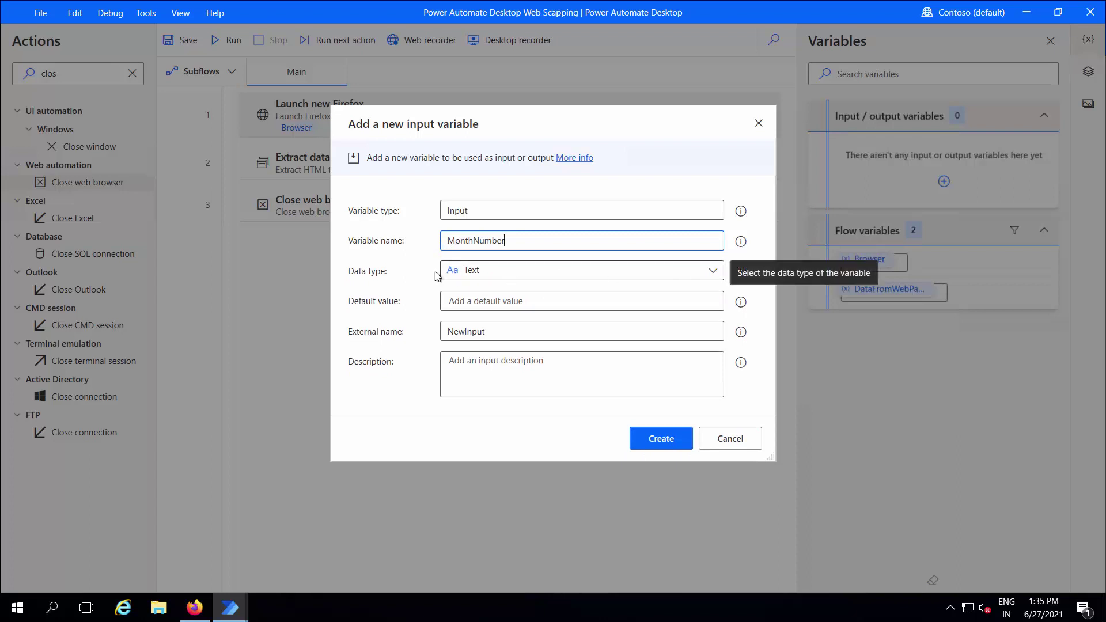
# Keep the MonthNumber variable's data type as Text, set its external name to MonthNumber and create the input variable
pyautogui.click(512, 279)
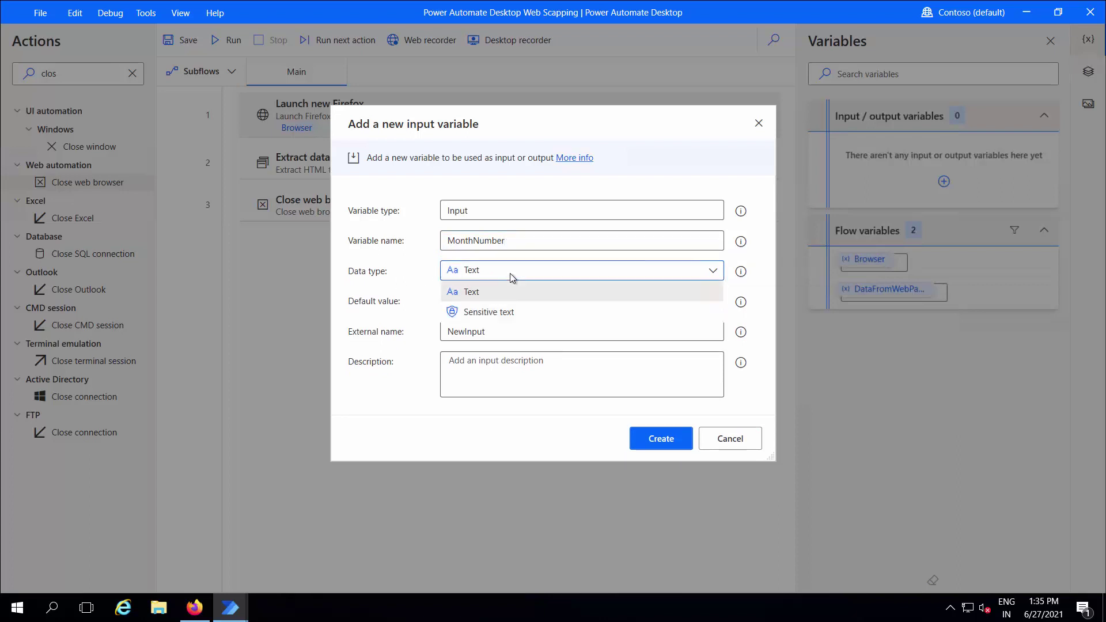
pyautogui.click(573, 270)
pyautogui.click(596, 269)
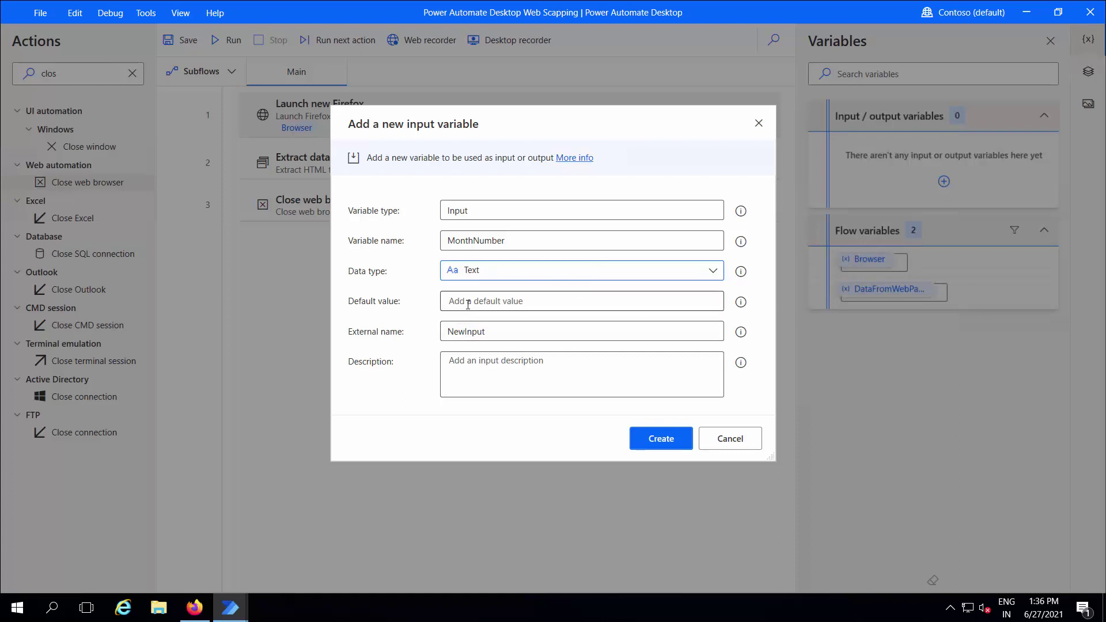
pyautogui.moveTo(494, 332); pyautogui.dragTo(427, 335)
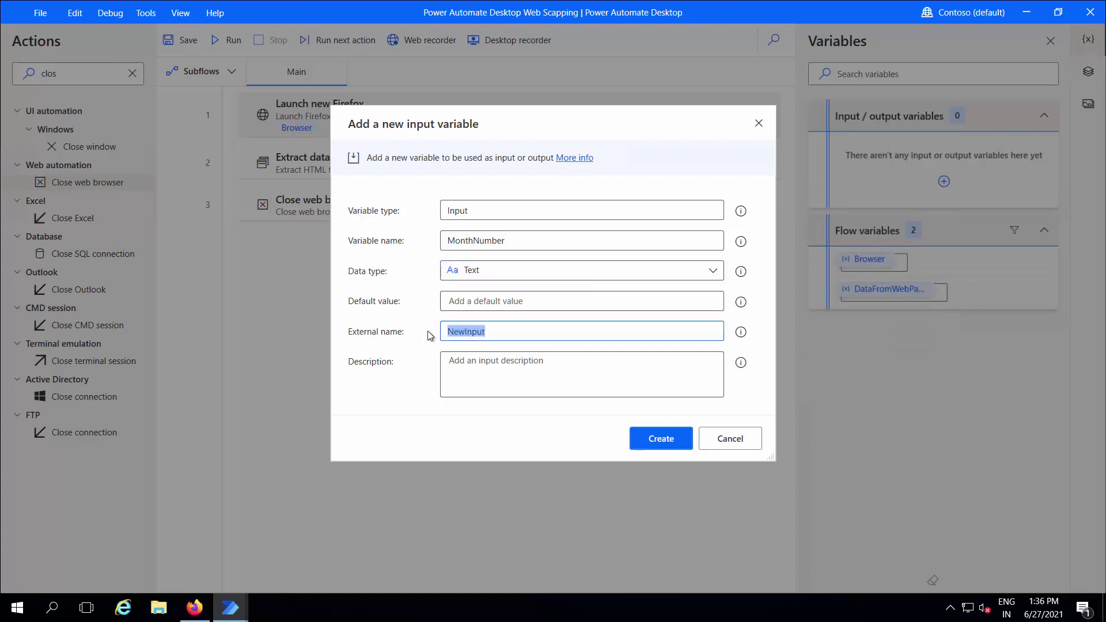
pyautogui.write('MonthNumber')
pyautogui.click(473, 360)
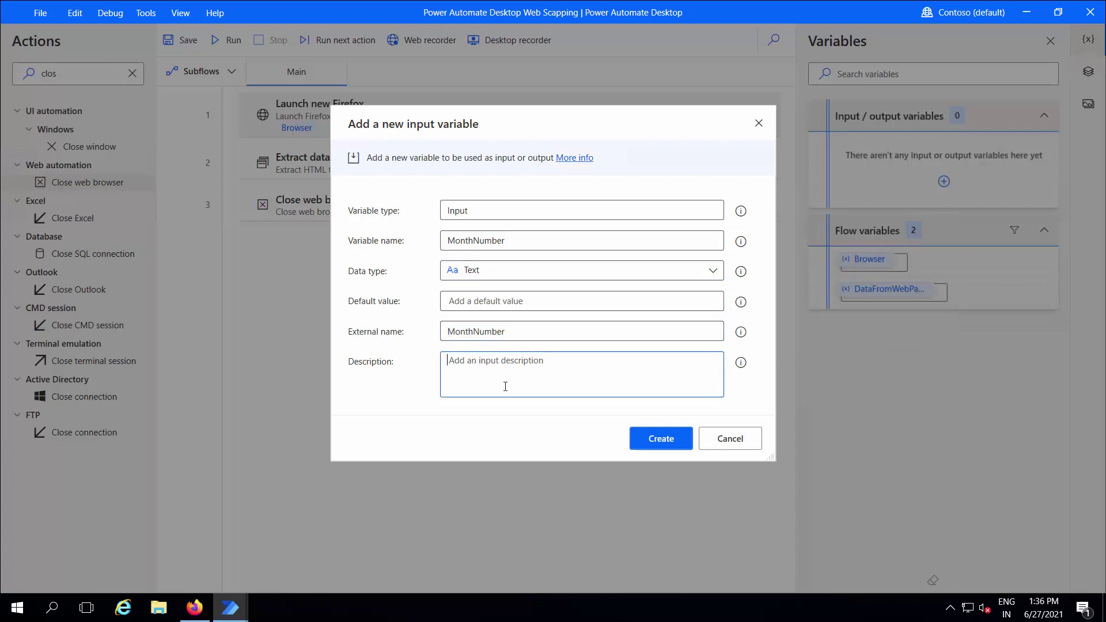
pyautogui.click(666, 439)
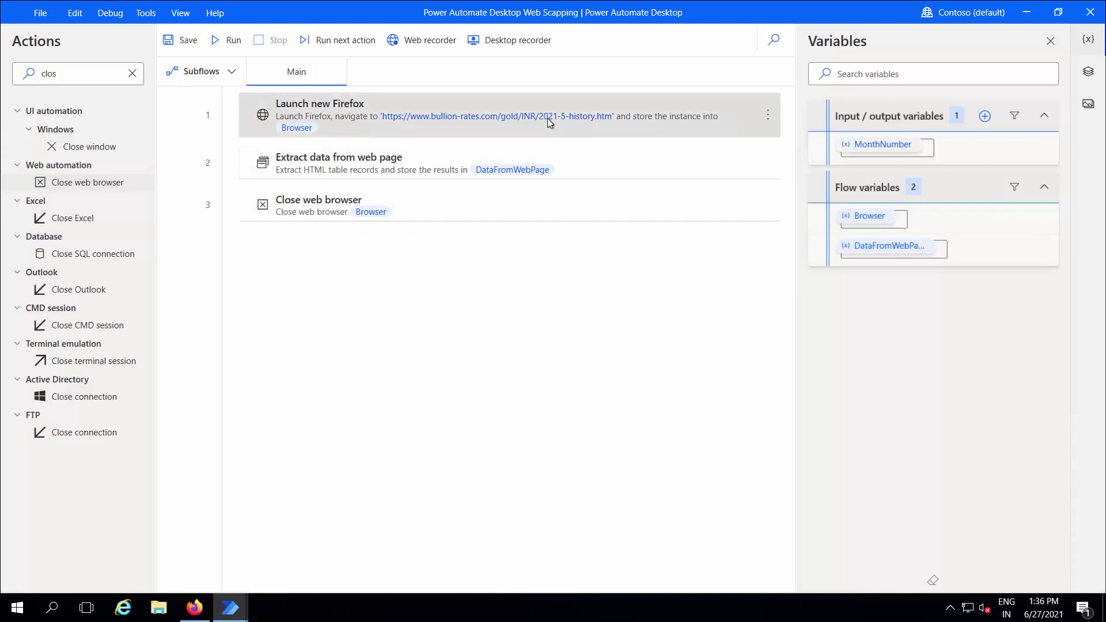
# Replace the month 5 in the Launch new Firefox action's initial URL with the %MonthNumber% variable and save the action
pyautogui.doubleClick(548, 120)
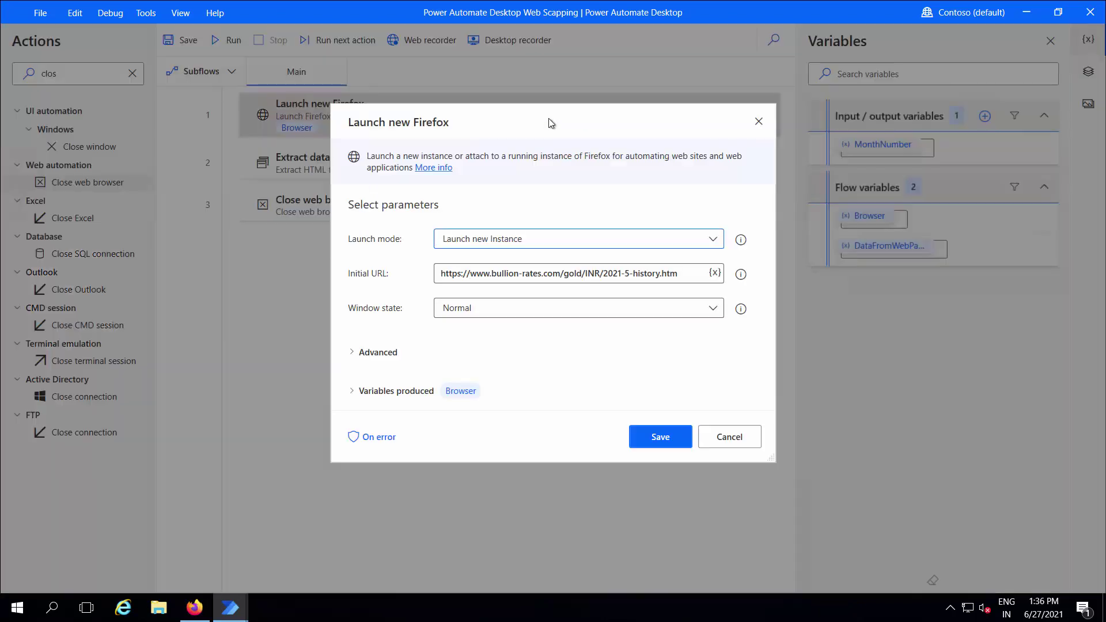
pyautogui.click(631, 275)
pyautogui.press('BackSpace')
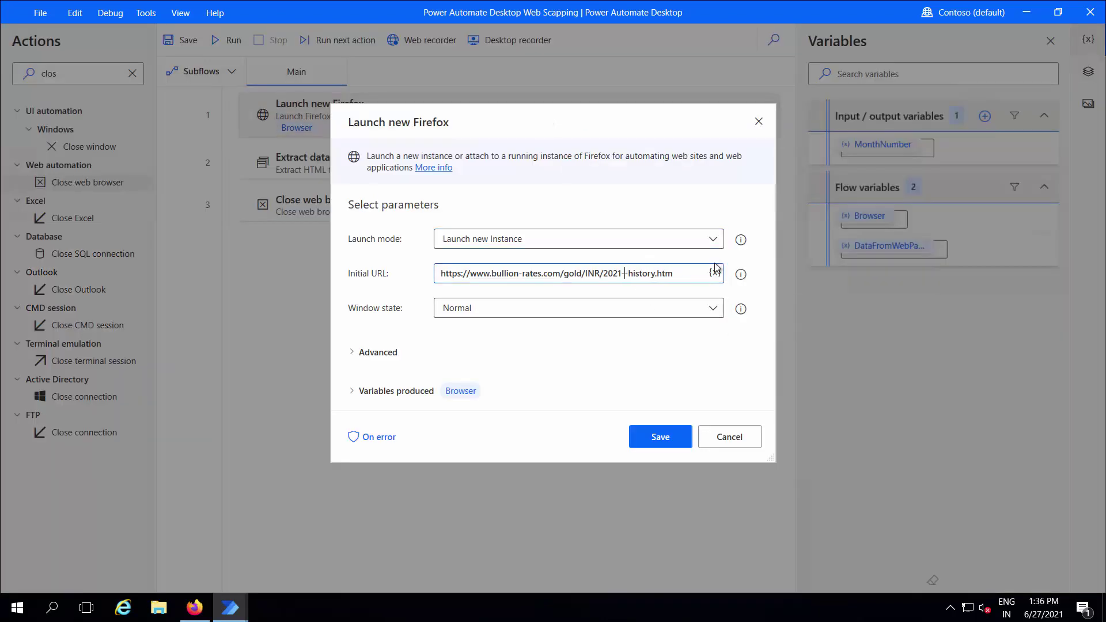
pyautogui.click(715, 272)
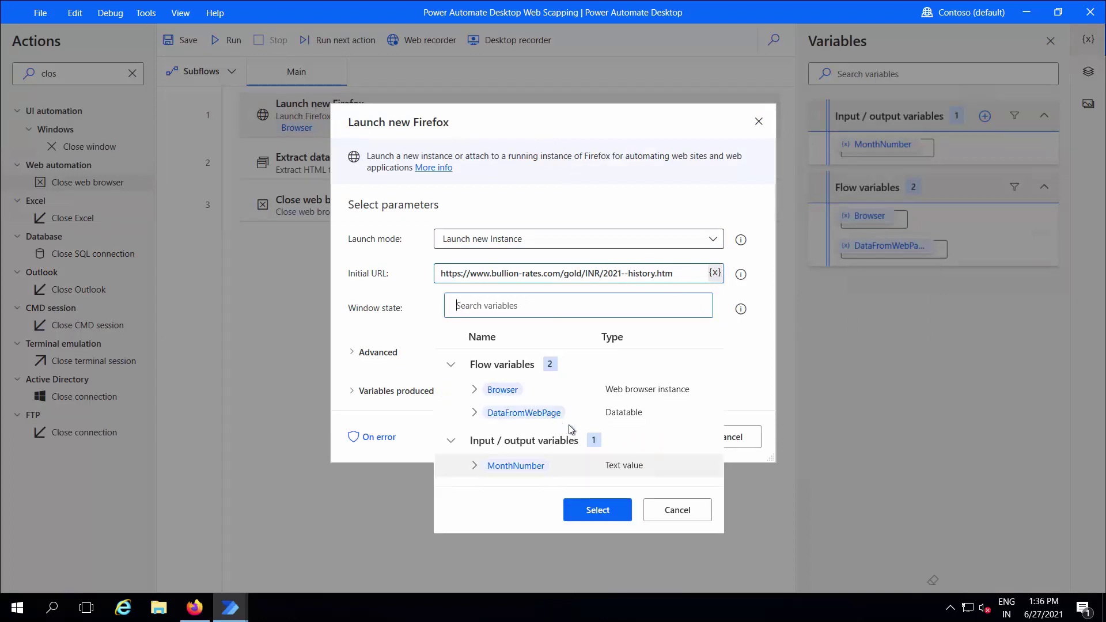
pyautogui.doubleClick(510, 466)
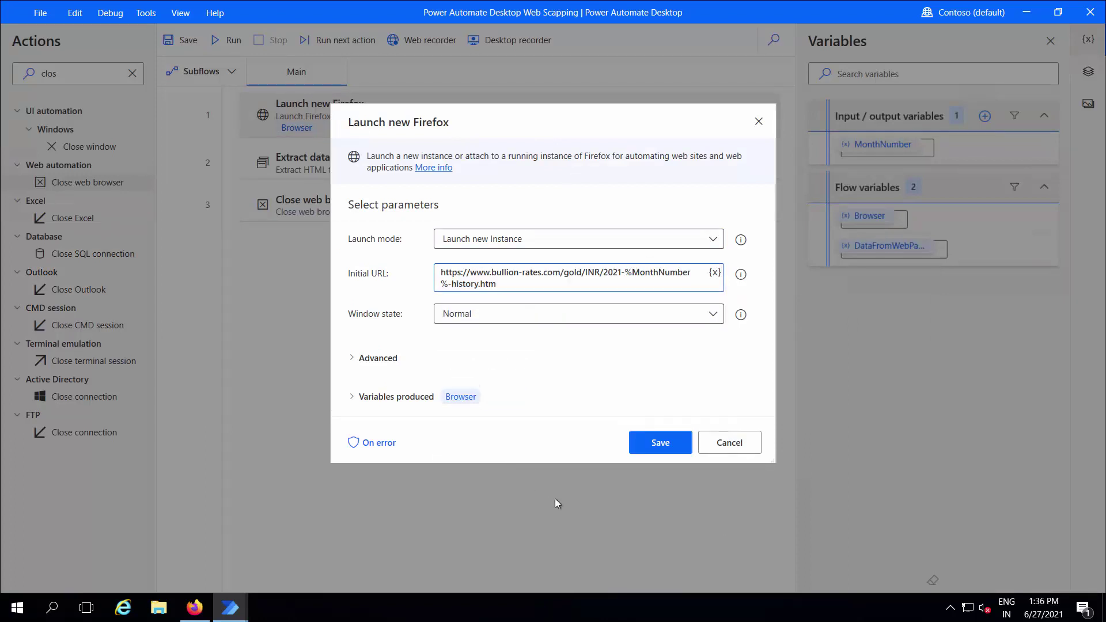
pyautogui.click(661, 443)
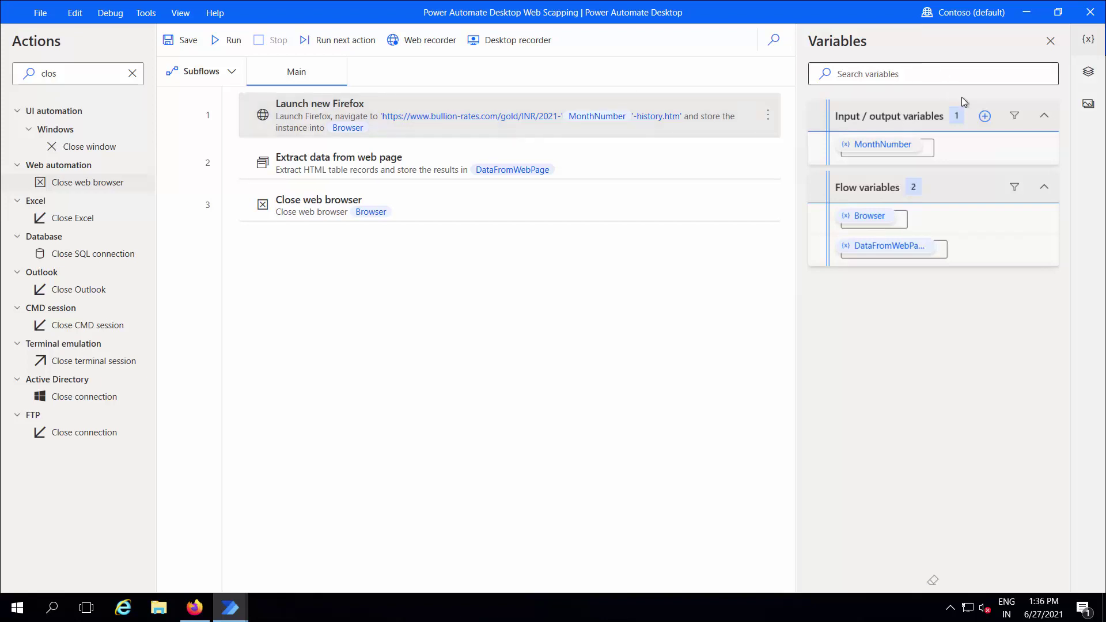
# Create an output variable named PadTable for the flow
pyautogui.click(985, 116)
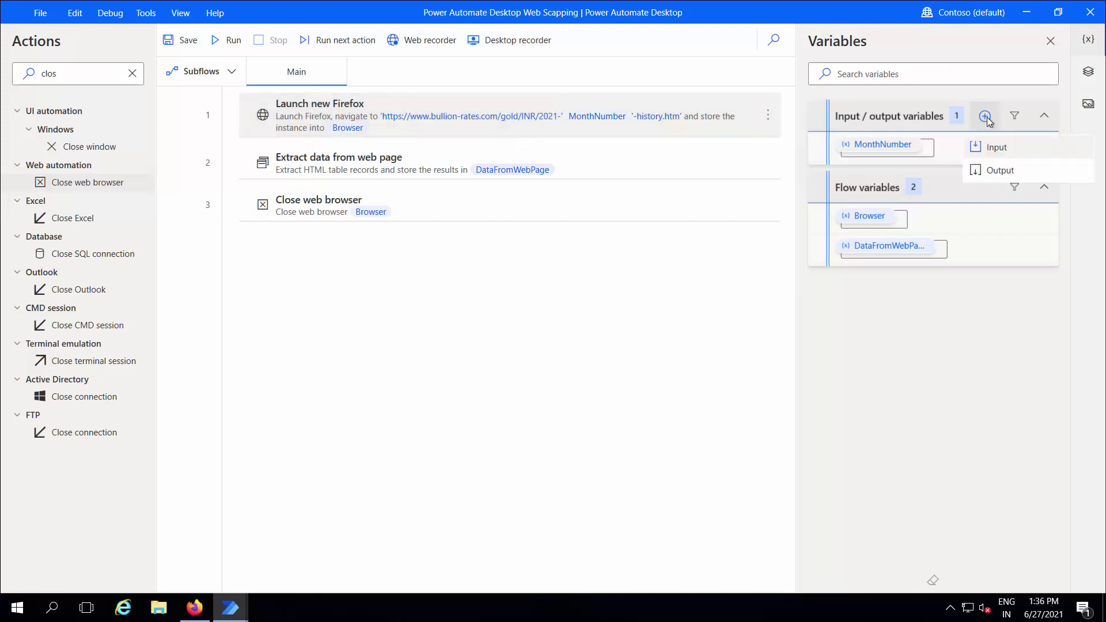
pyautogui.click(997, 169)
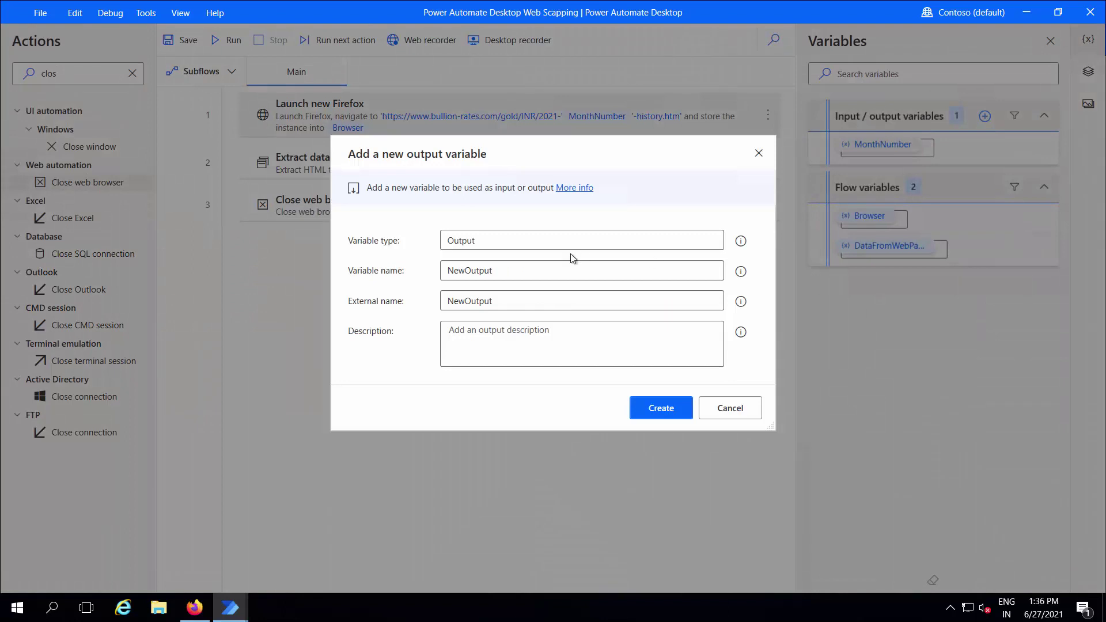
pyautogui.click(498, 272)
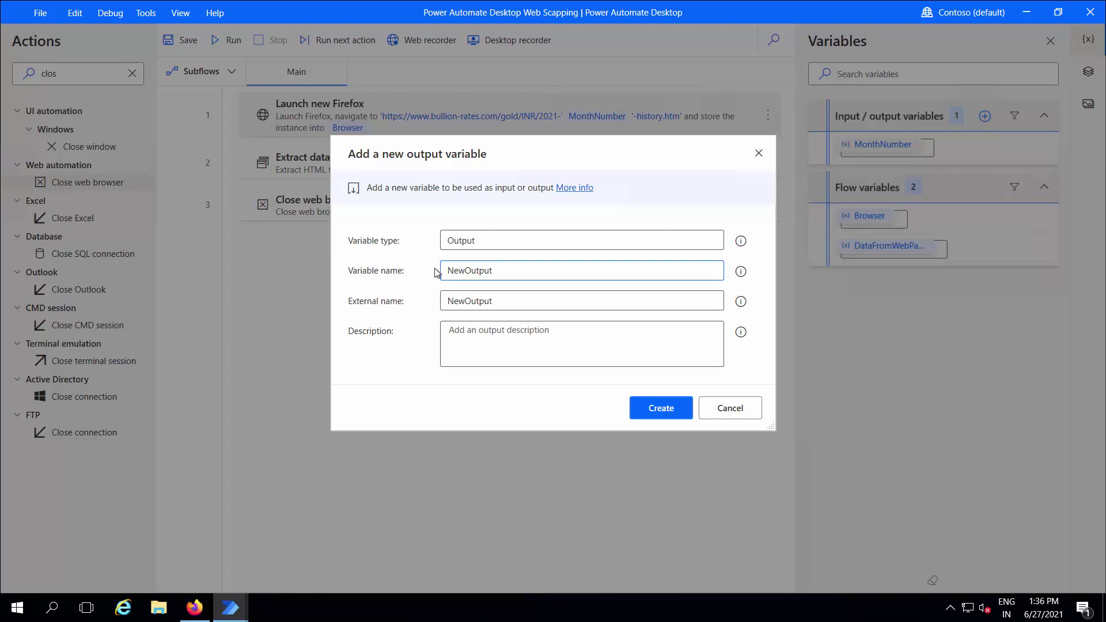
pyautogui.doubleClick(484, 267)
pyautogui.write('PadTable')
pyautogui.click(499, 300)
pyautogui.doubleClick(505, 301)
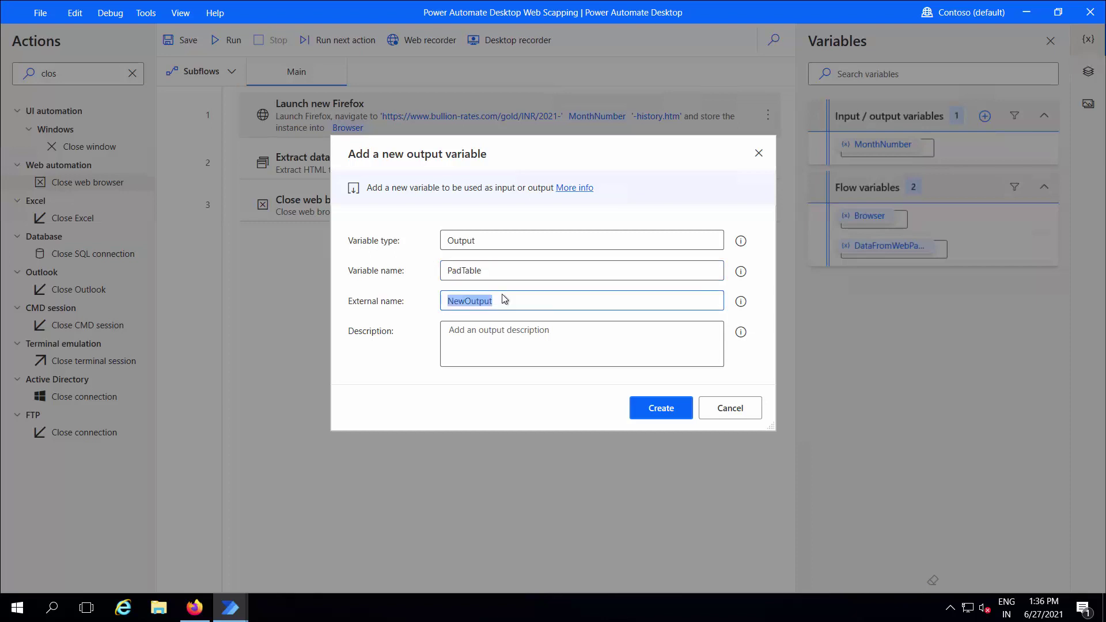
pyautogui.click(676, 413)
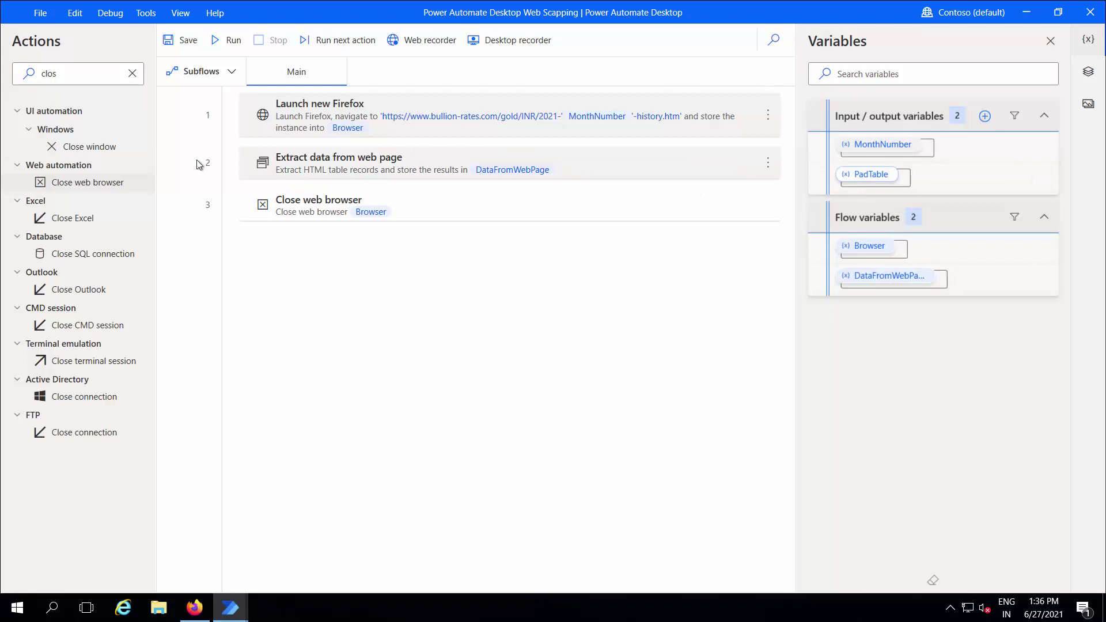
# Search the actions for "set var" and add a Set variable action between the data extraction and Close web browser
pyautogui.click(132, 73)
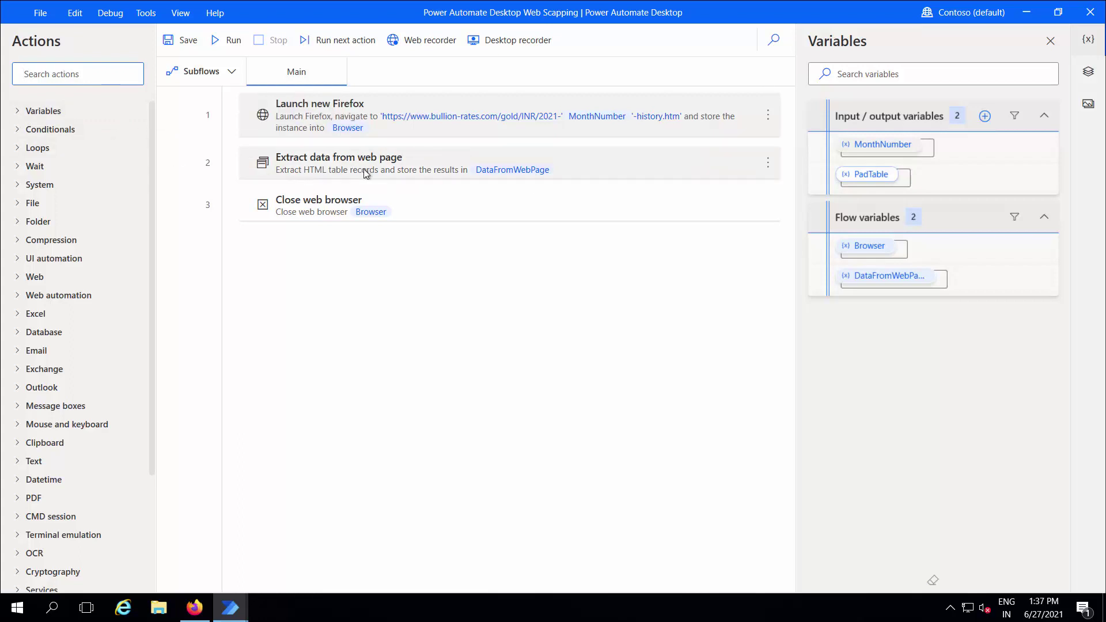
pyautogui.click(20, 117)
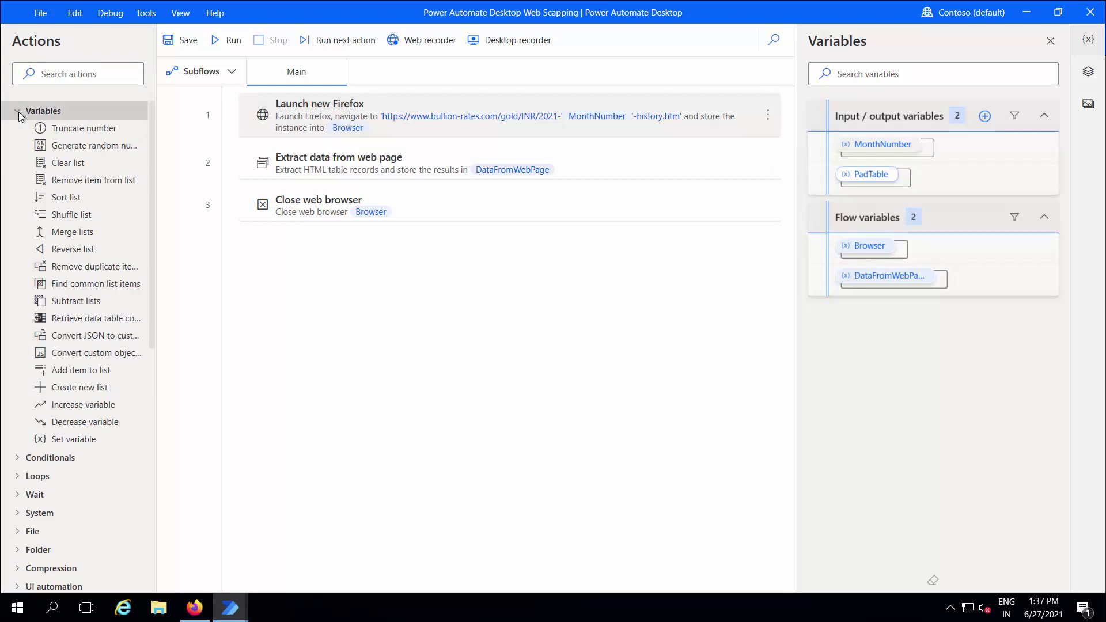
pyautogui.click(73, 75)
pyautogui.write('set')
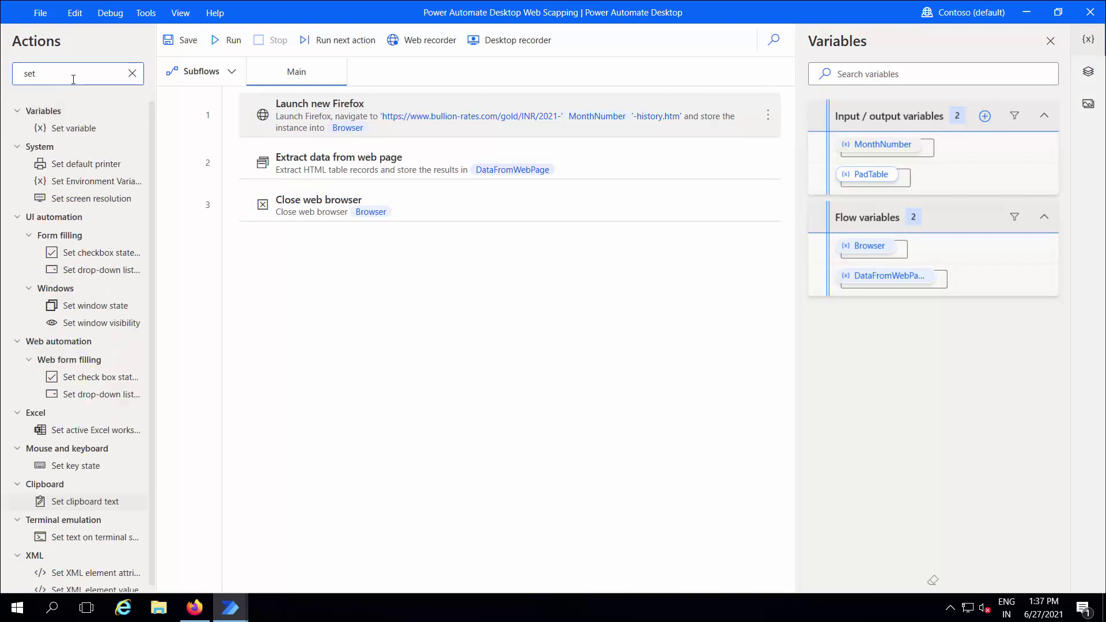
pyautogui.write(' var')
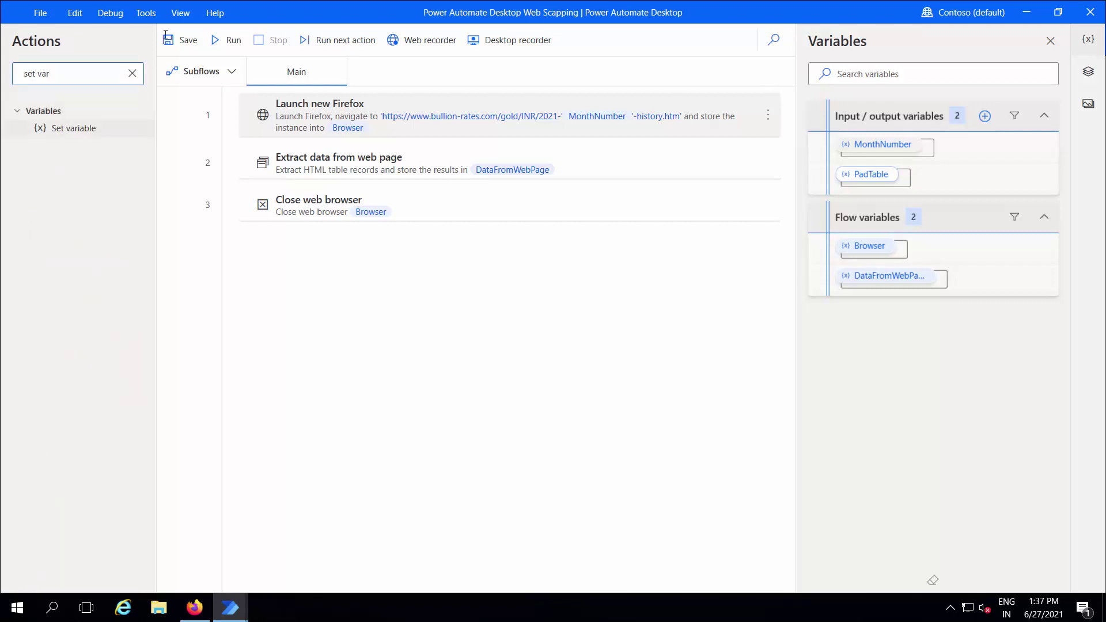
pyautogui.moveTo(81, 131); pyautogui.dragTo(287, 182)
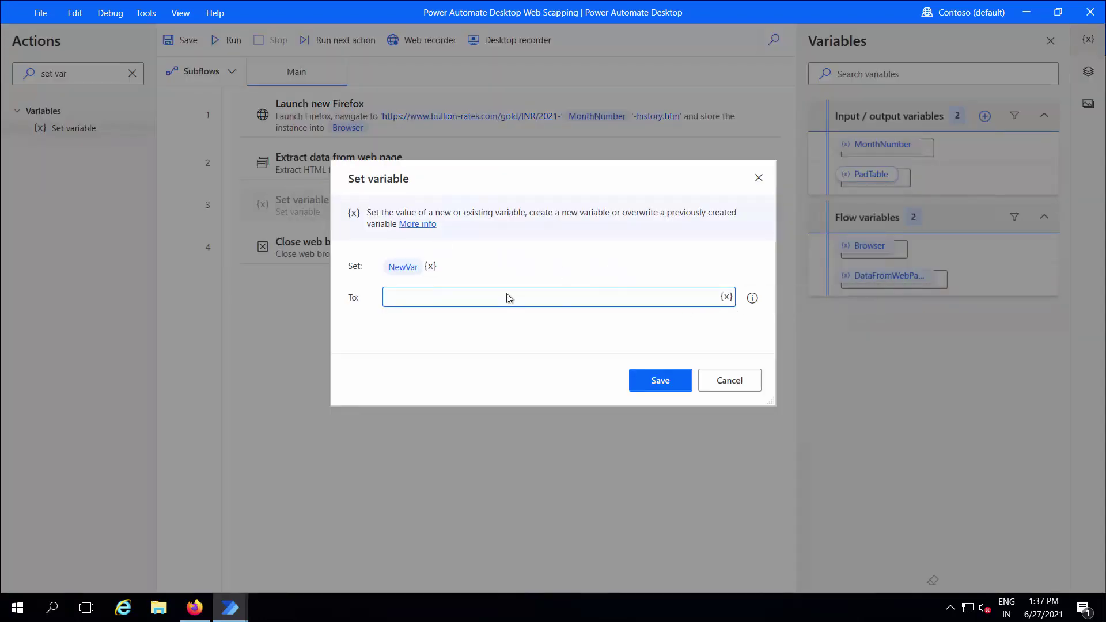
# Configure the Set variable action to set PadTable to DataFromWebPage, and save it
pyautogui.click(430, 266)
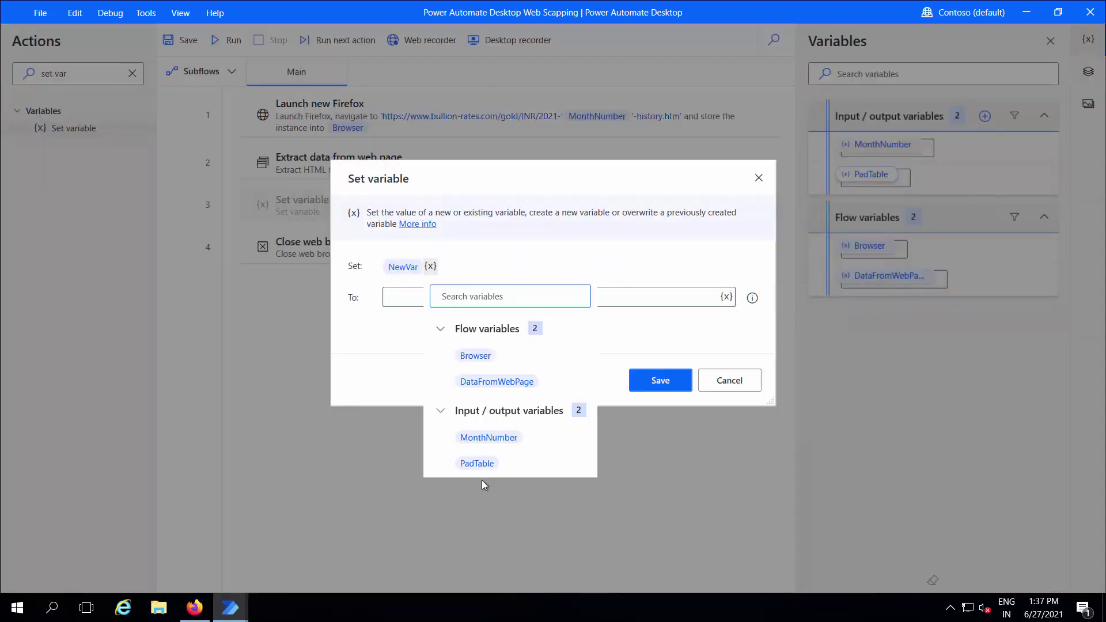
pyautogui.click(479, 471)
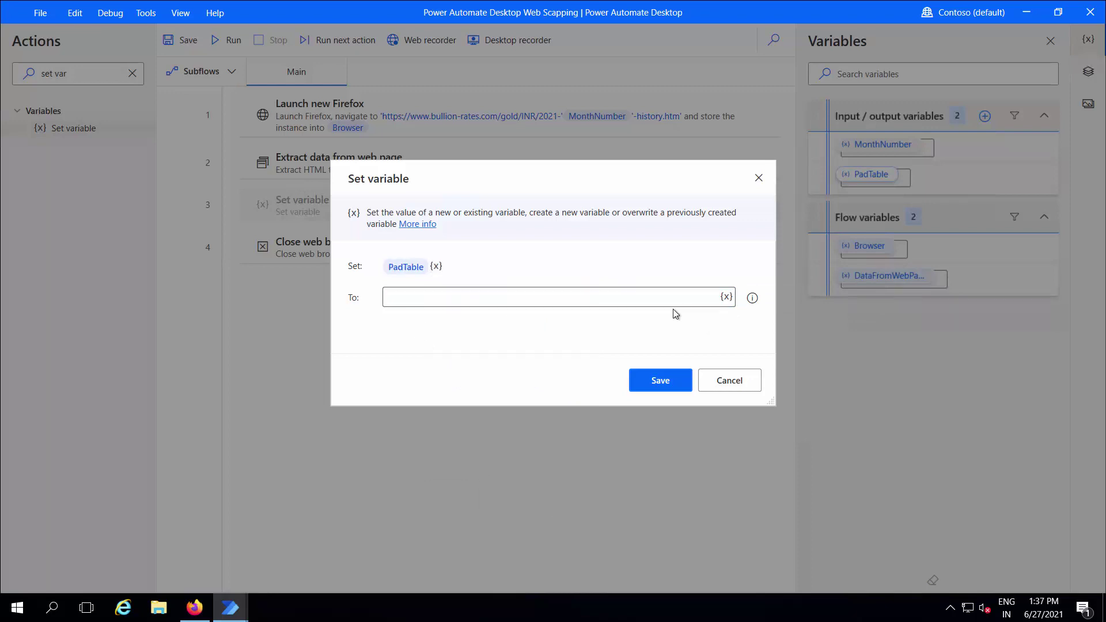
pyautogui.click(724, 301)
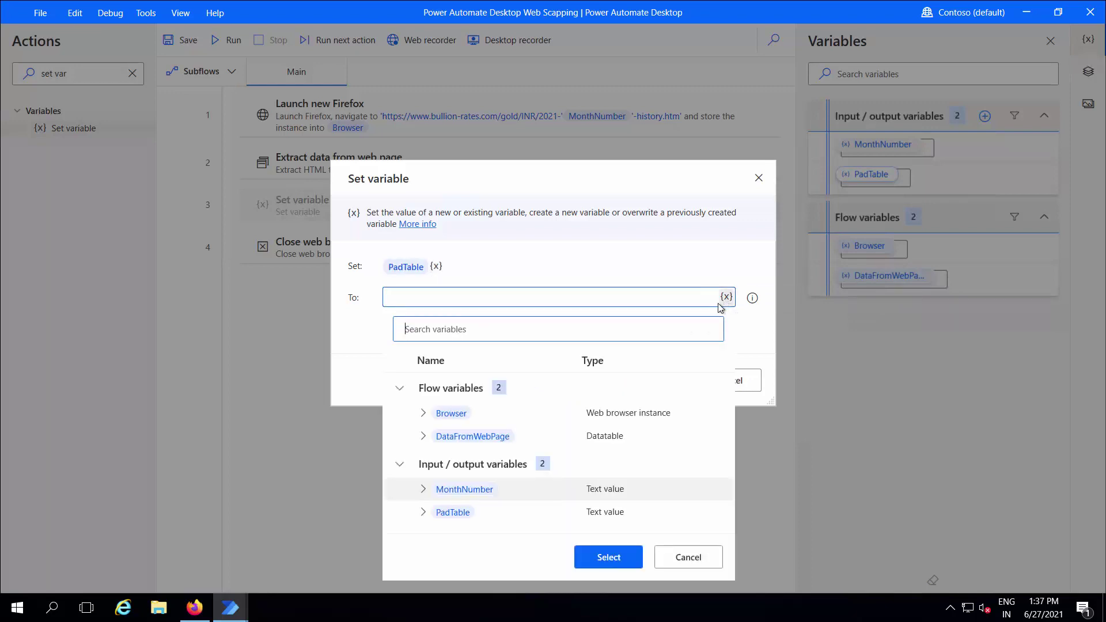
pyautogui.click(459, 438)
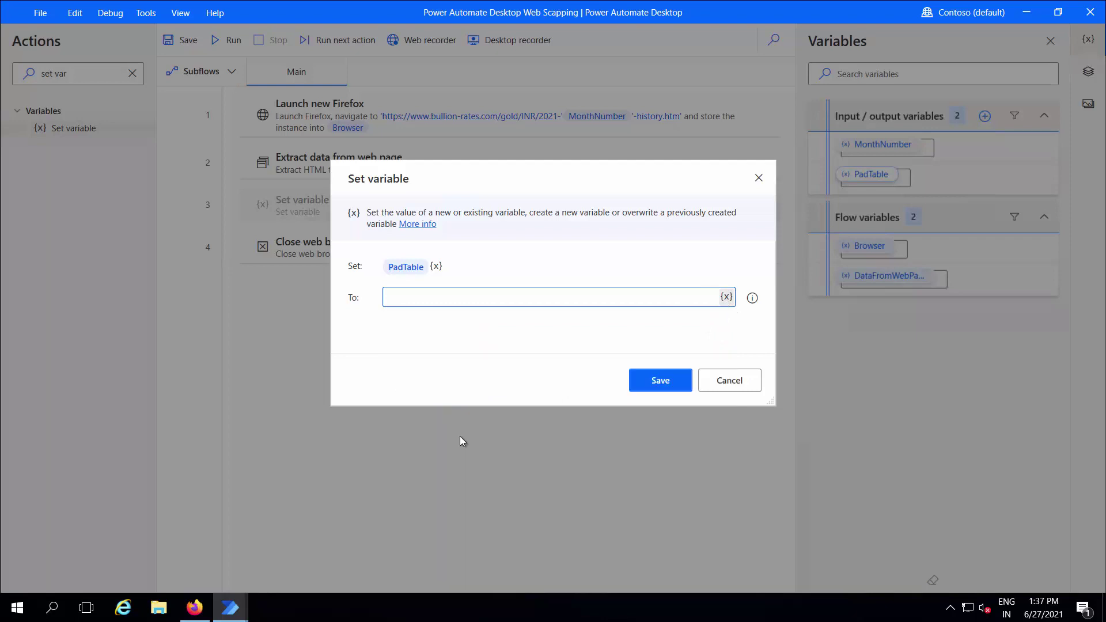
pyautogui.click(663, 385)
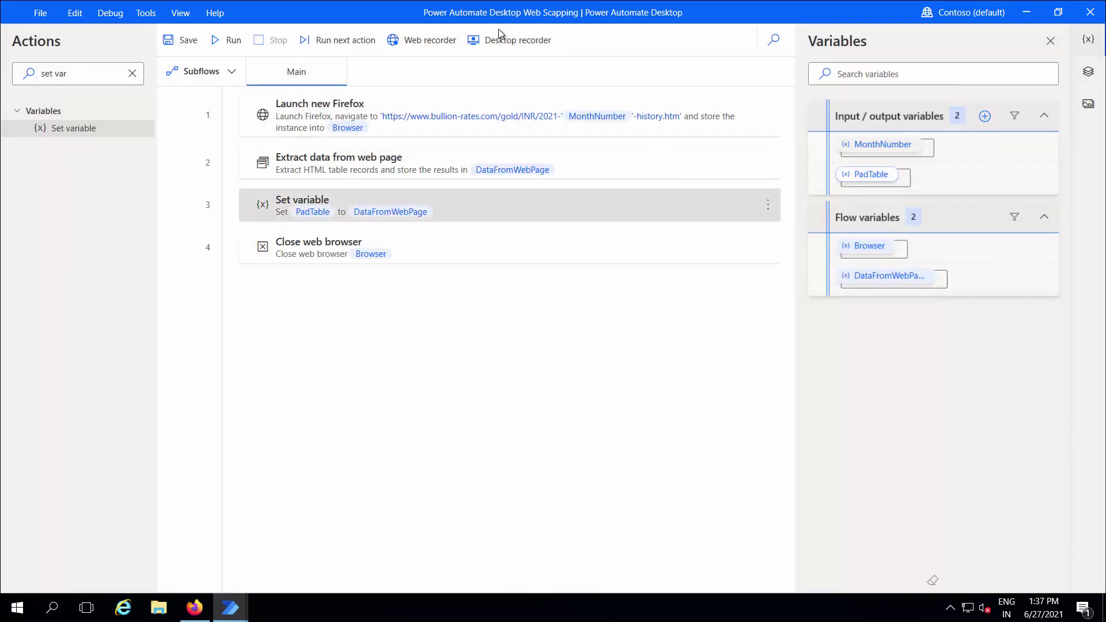
# Save the desktop flow and switch to the Power Automate portal in the browser
pyautogui.click(40, 13)
pyautogui.click(51, 38)
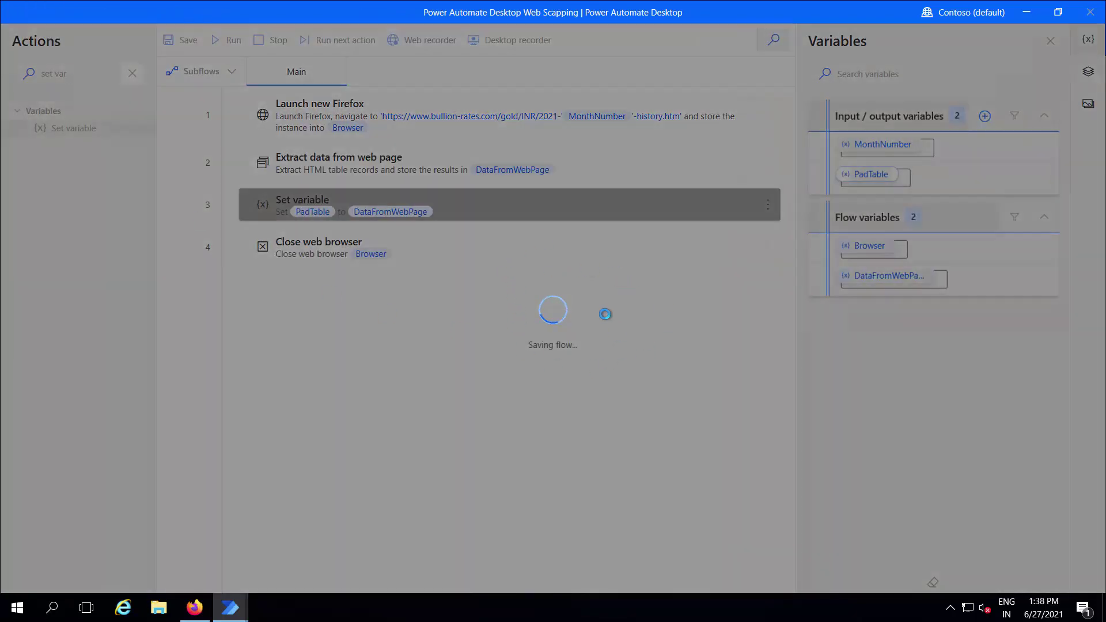
pyautogui.click(937, 12)
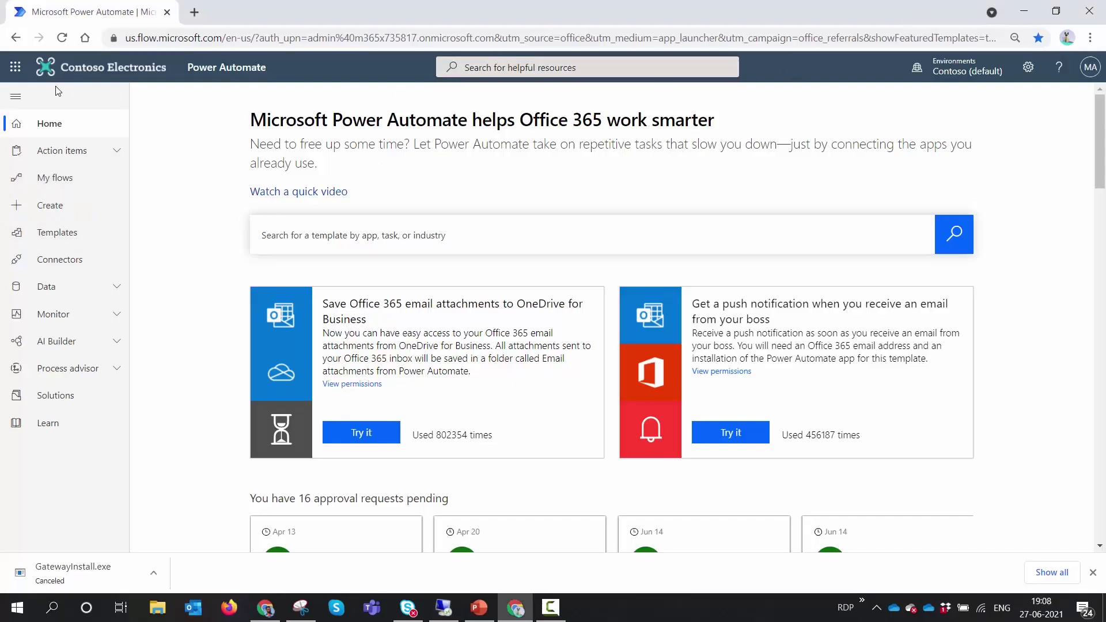
# Create an untitled instant cloud flow from blank with the "Manually trigger a flow" trigger
pyautogui.click(52, 217)
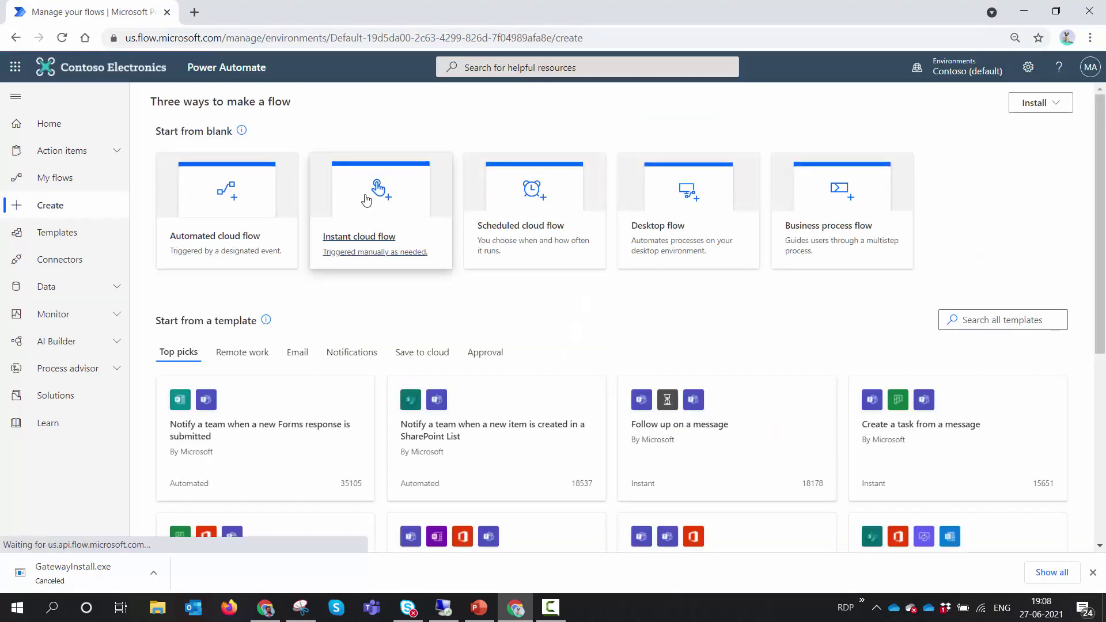
pyautogui.click(363, 200)
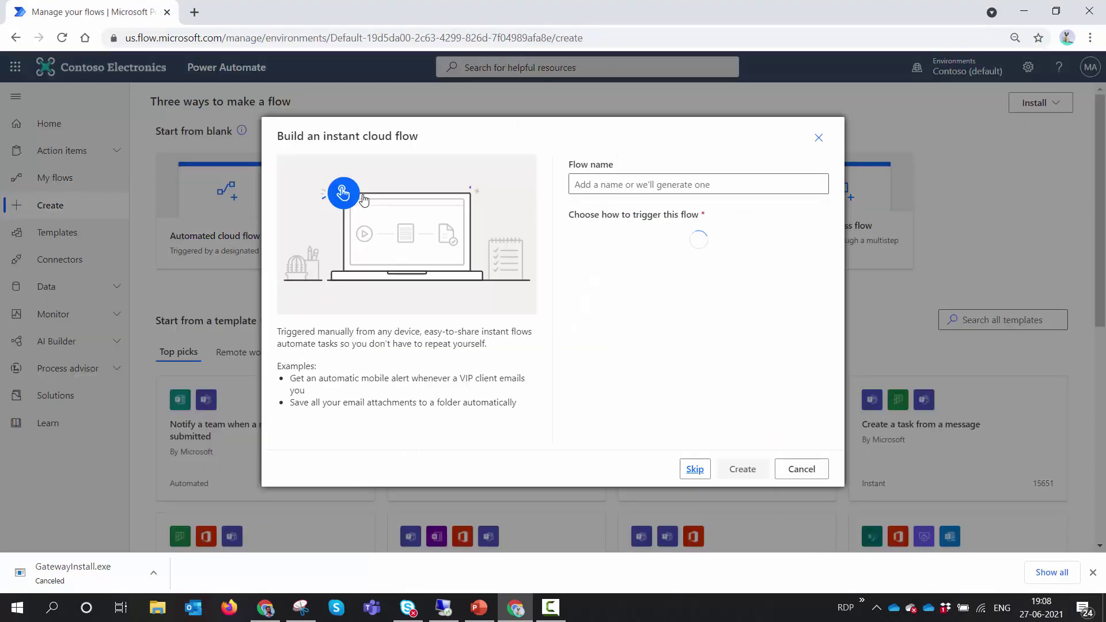
pyautogui.click(749, 469)
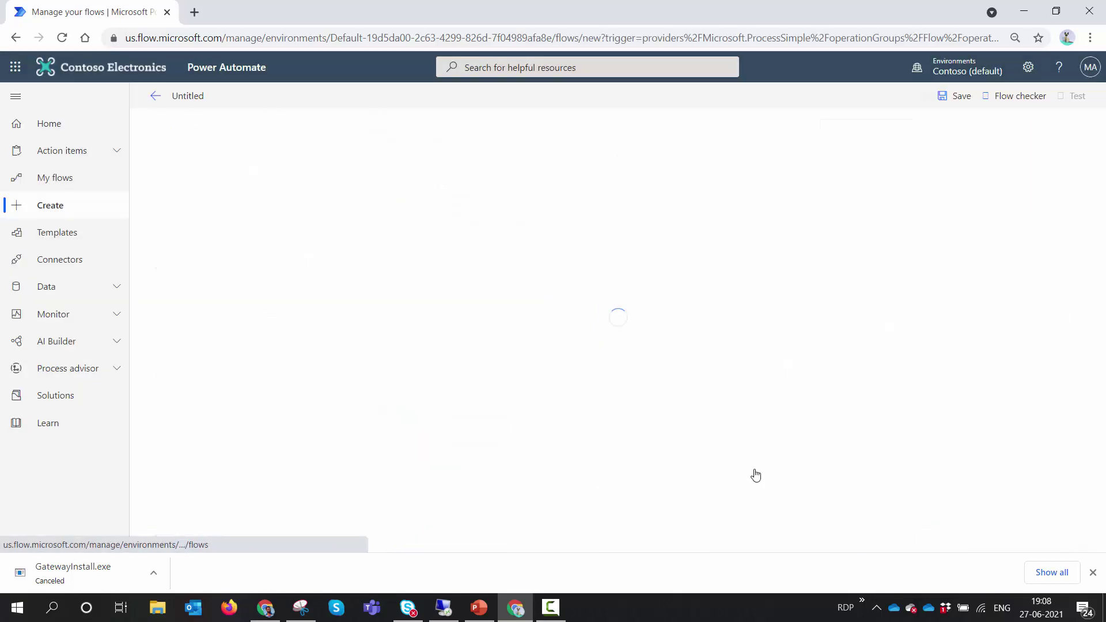
# Add a text input named MonthNumber to the "Manually trigger a flow" trigger
pyautogui.click(550, 136)
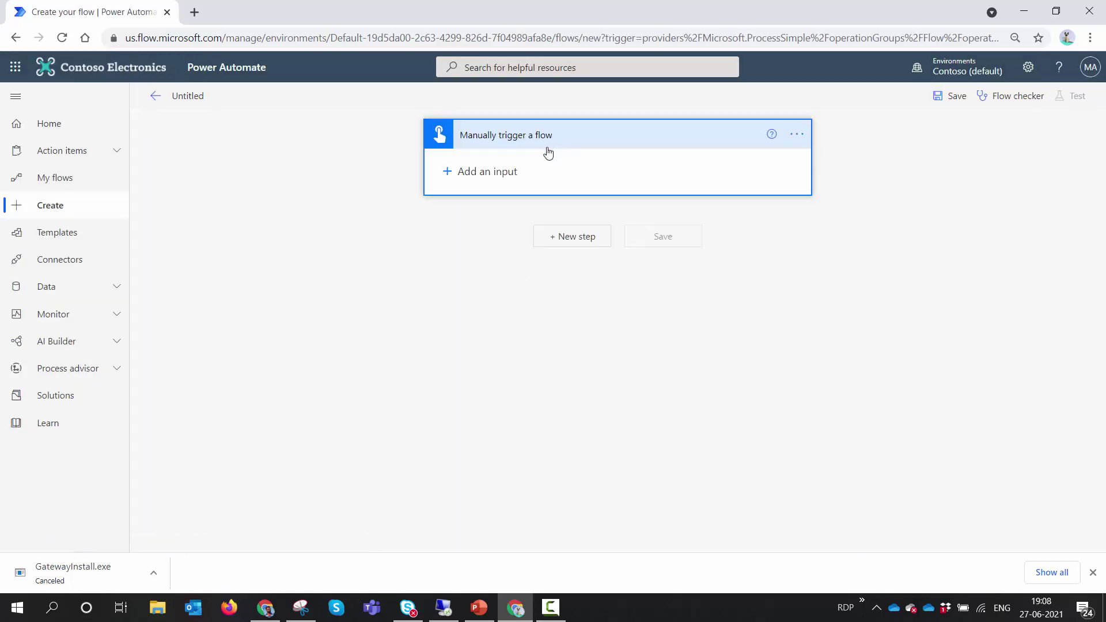
pyautogui.click(497, 171)
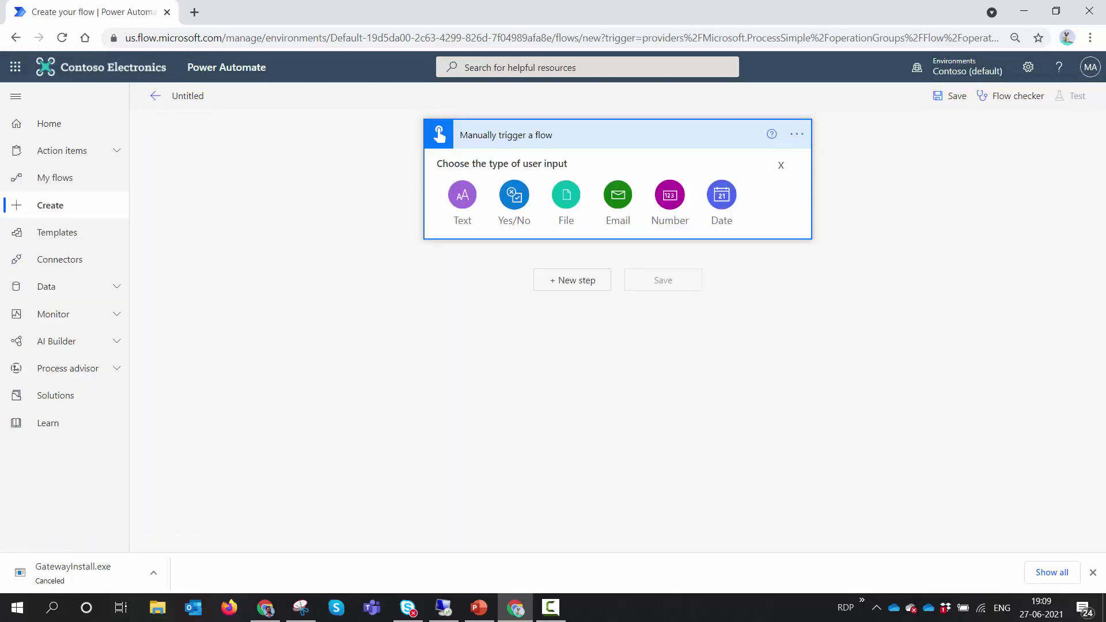
pyautogui.click(471, 207)
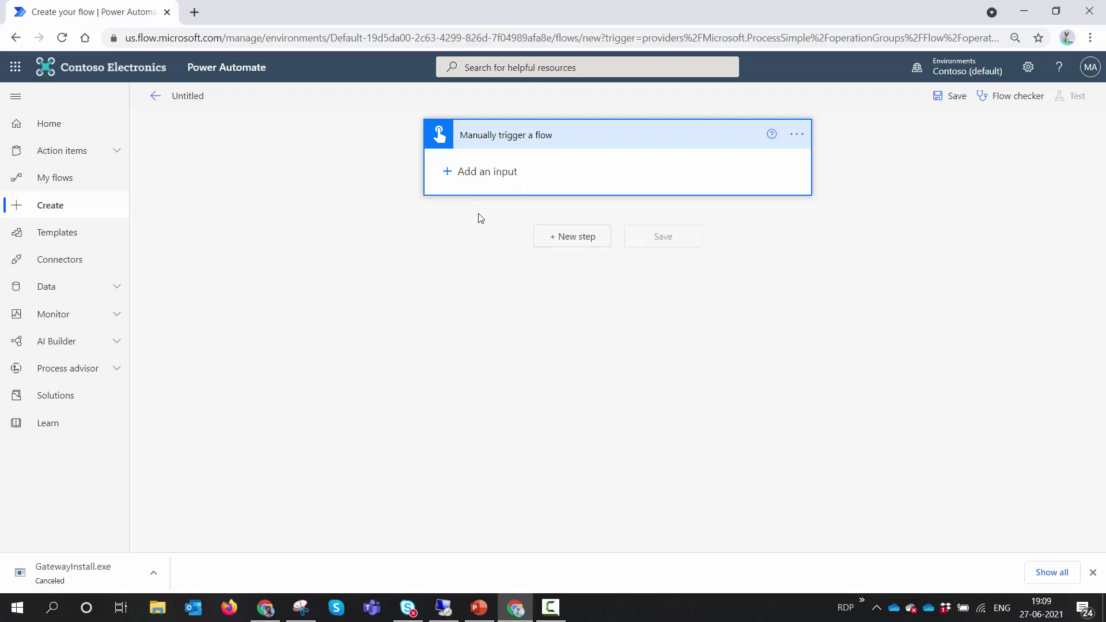
pyautogui.moveTo(502, 167); pyautogui.dragTo(437, 164)
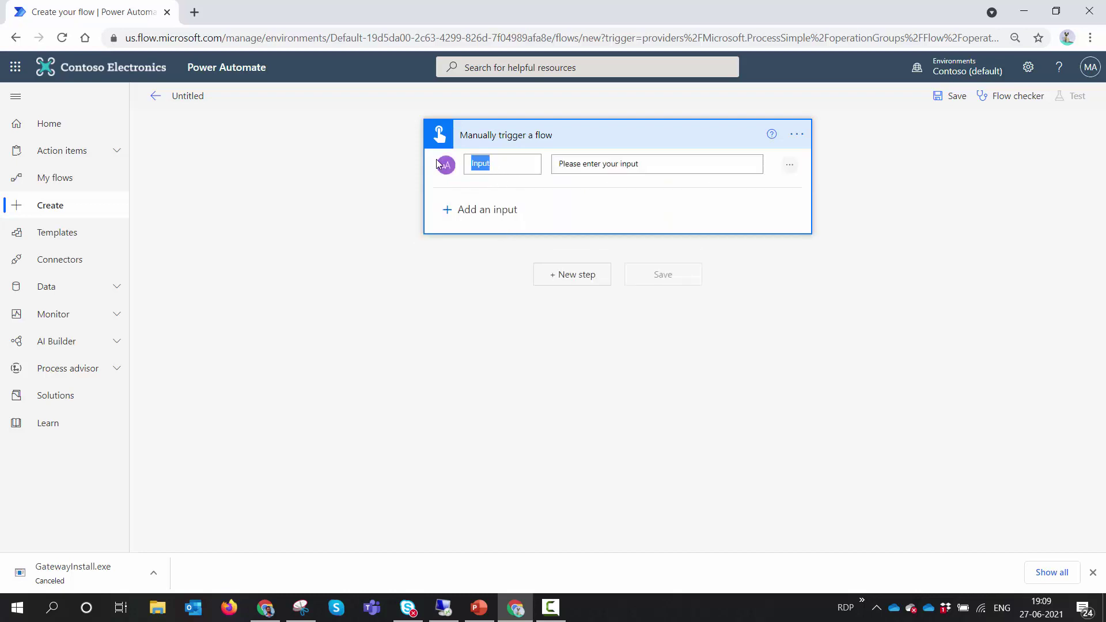
pyautogui.write('MonthNumber')
# Add a "Run a flow built with Power Automate Desktop" action that runs "Power Automate Desktop Web Scapping" in Attended mode
pyautogui.click(549, 276)
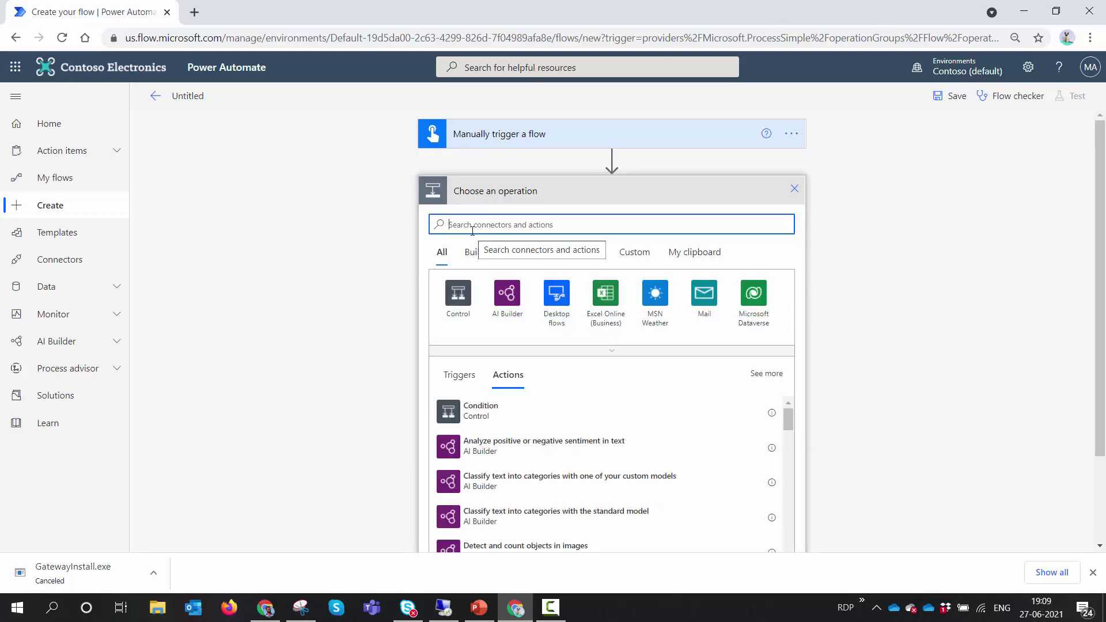
pyautogui.write('Run')
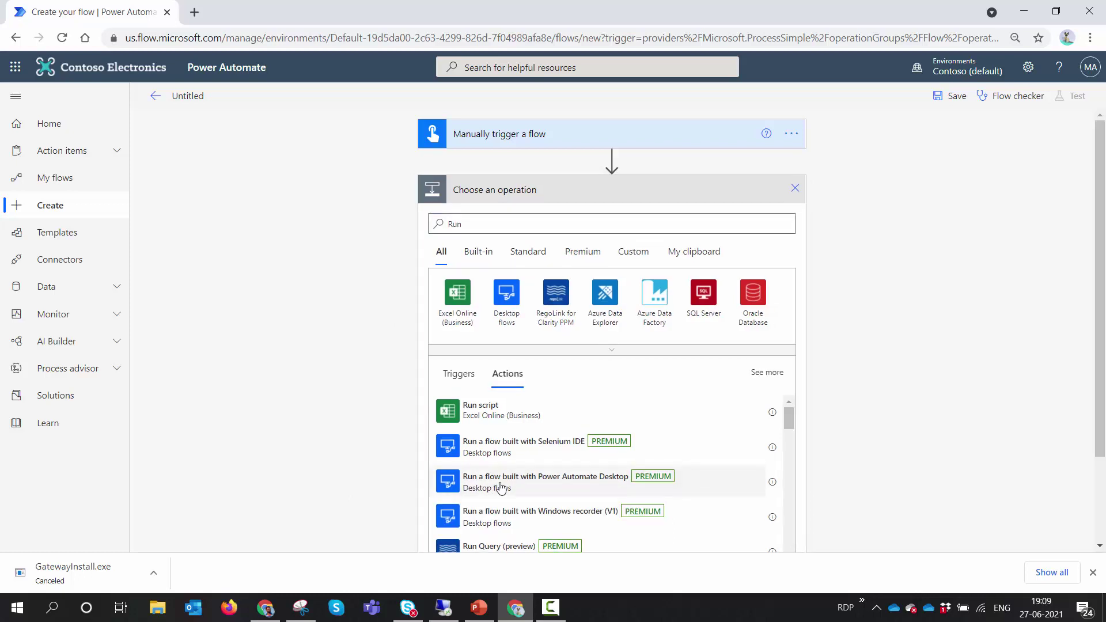
pyautogui.click(495, 489)
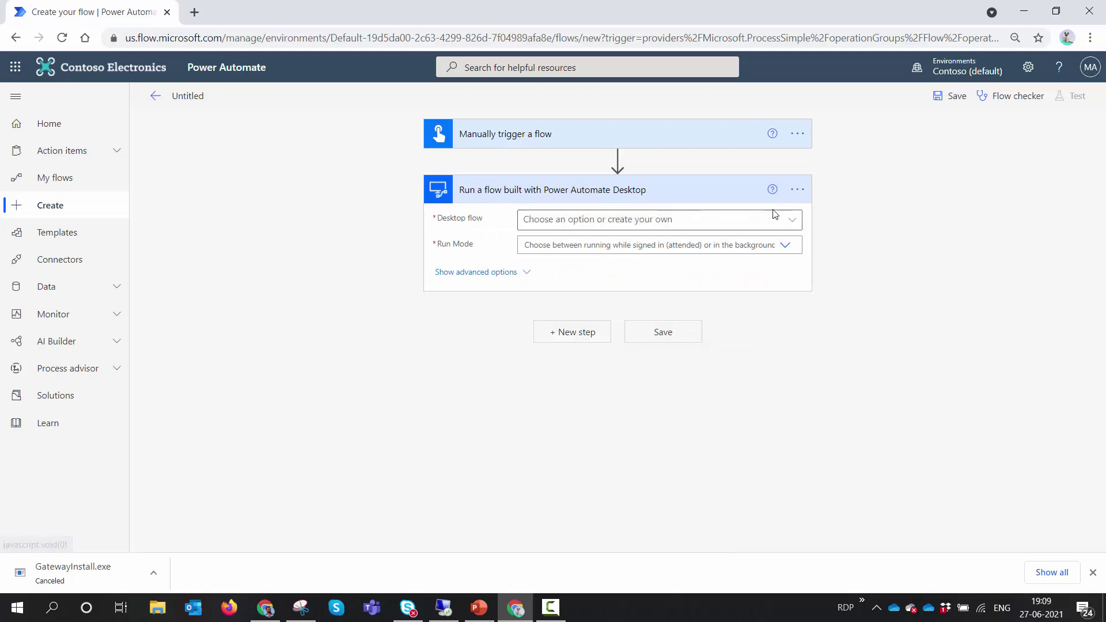
pyautogui.click(793, 223)
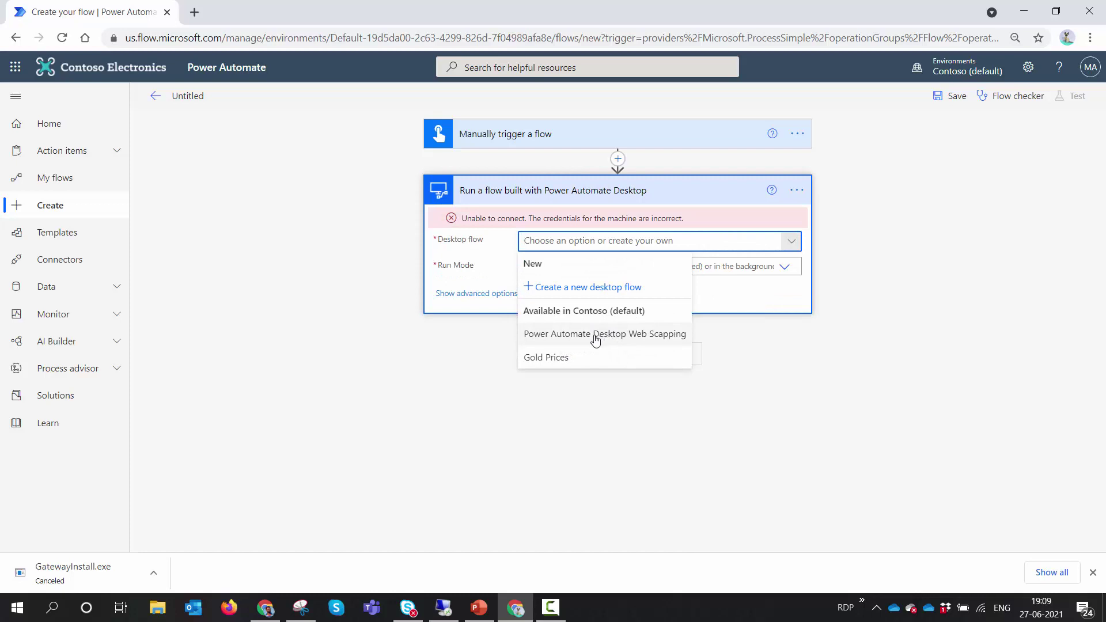
pyautogui.click(577, 335)
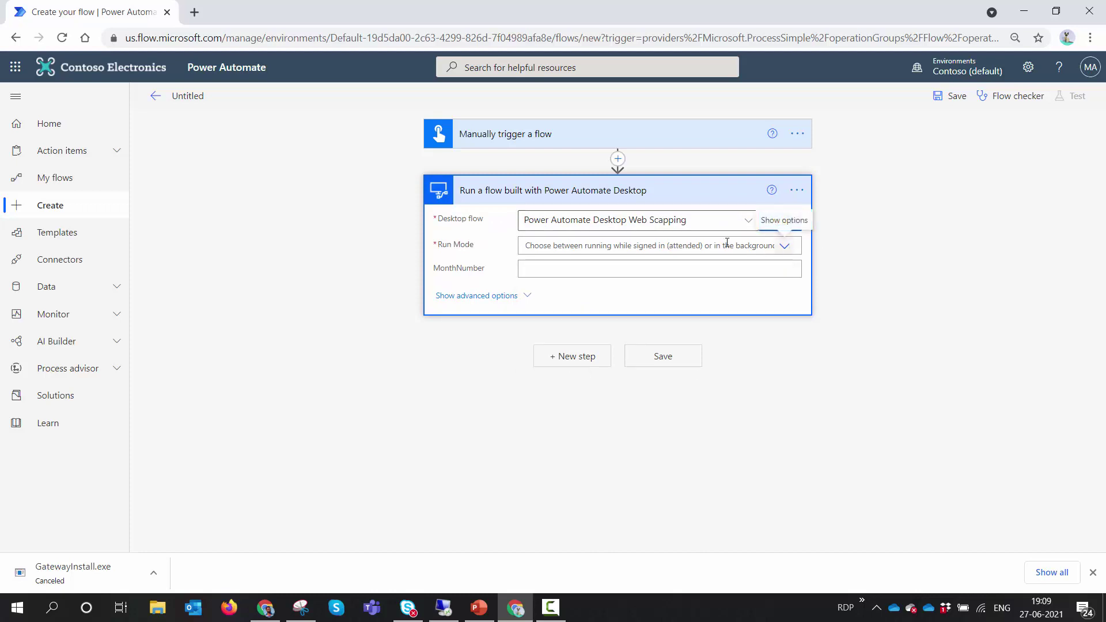
pyautogui.click(785, 247)
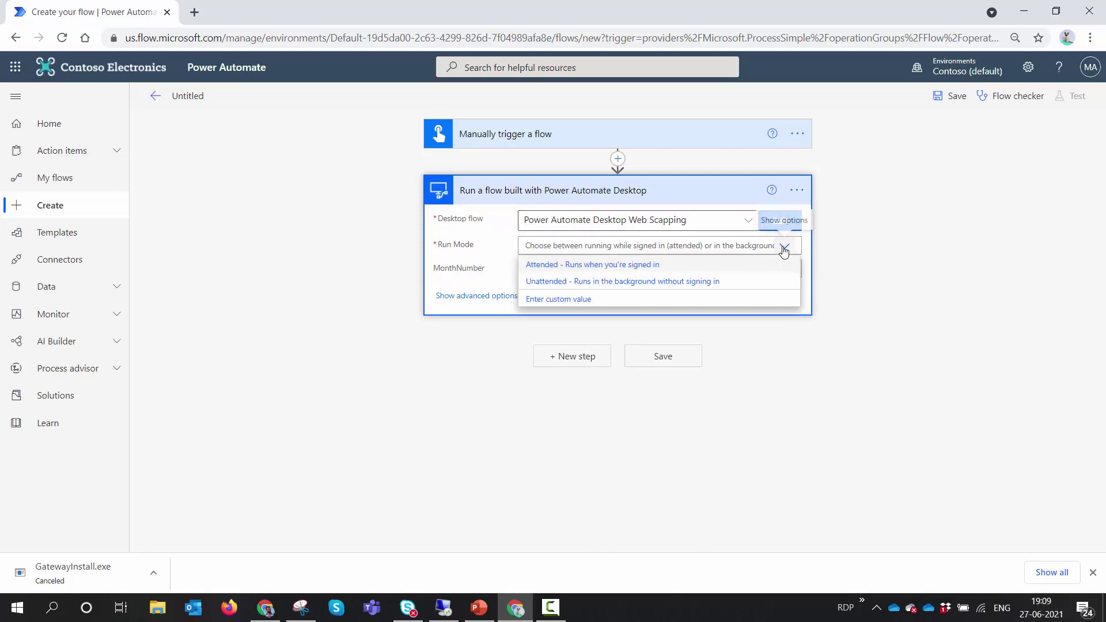
pyautogui.click(715, 267)
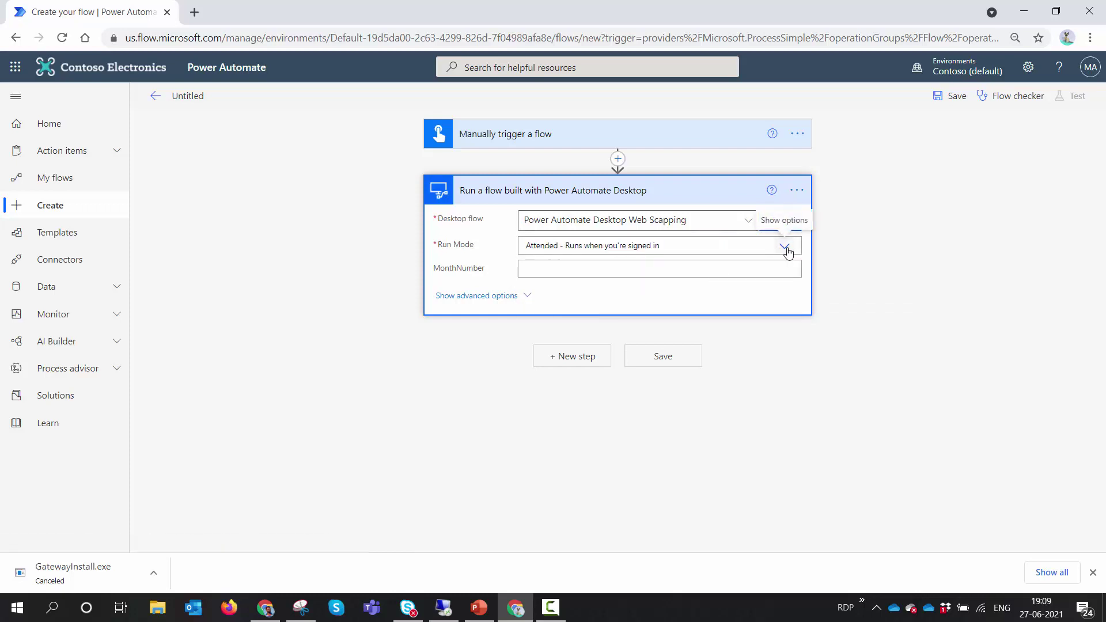
# Try the Unattended run mode for the desktop flow action and return it to Attended
pyautogui.click(785, 248)
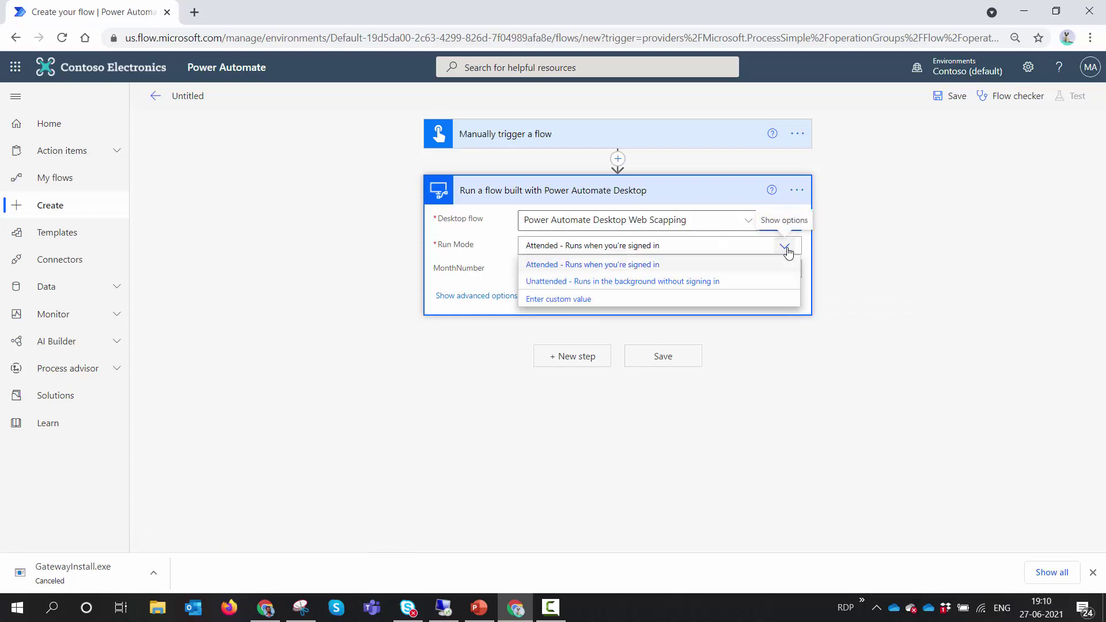
pyautogui.click(756, 280)
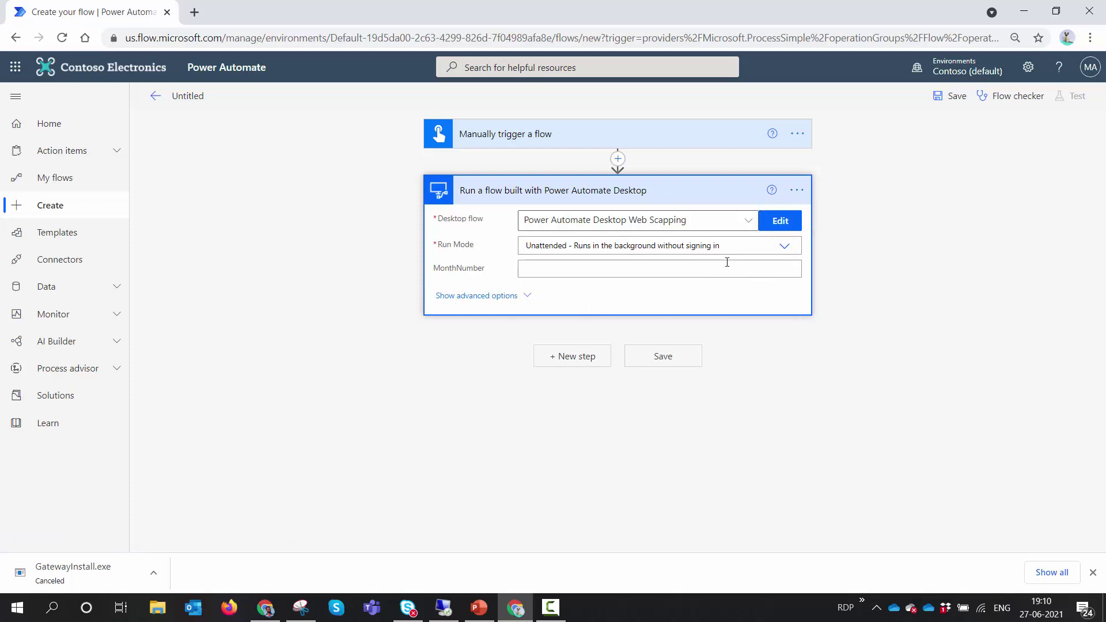
pyautogui.click(784, 248)
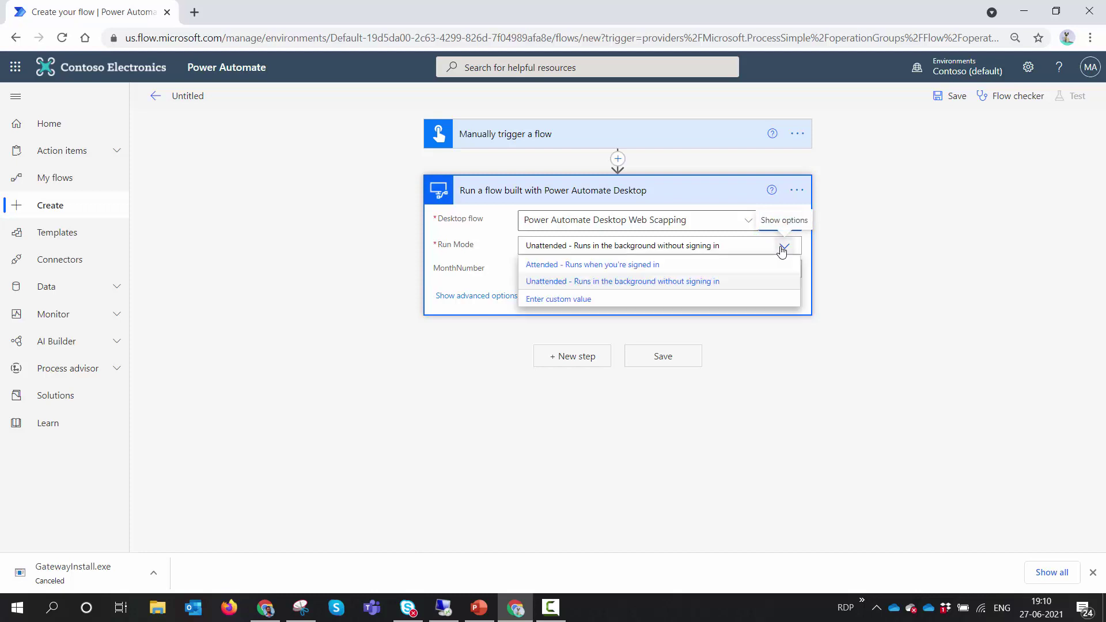
pyautogui.click(562, 271)
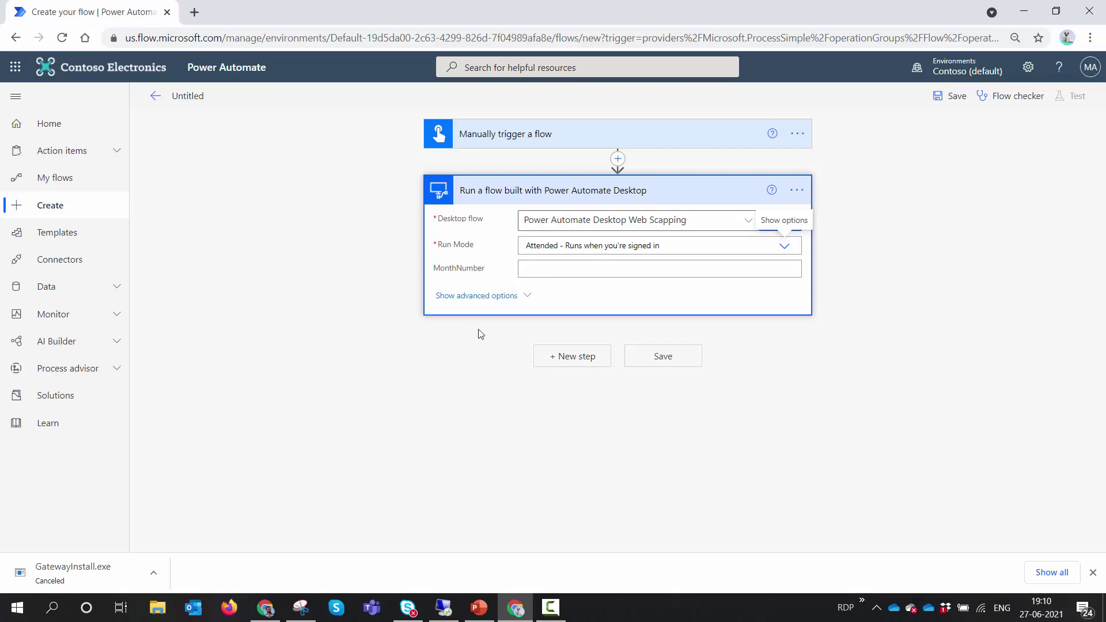
# Switch to the remote desktop session, dismiss the desktop flow's save confirmation, and return to the cloud flow
pyautogui.click(456, 614)
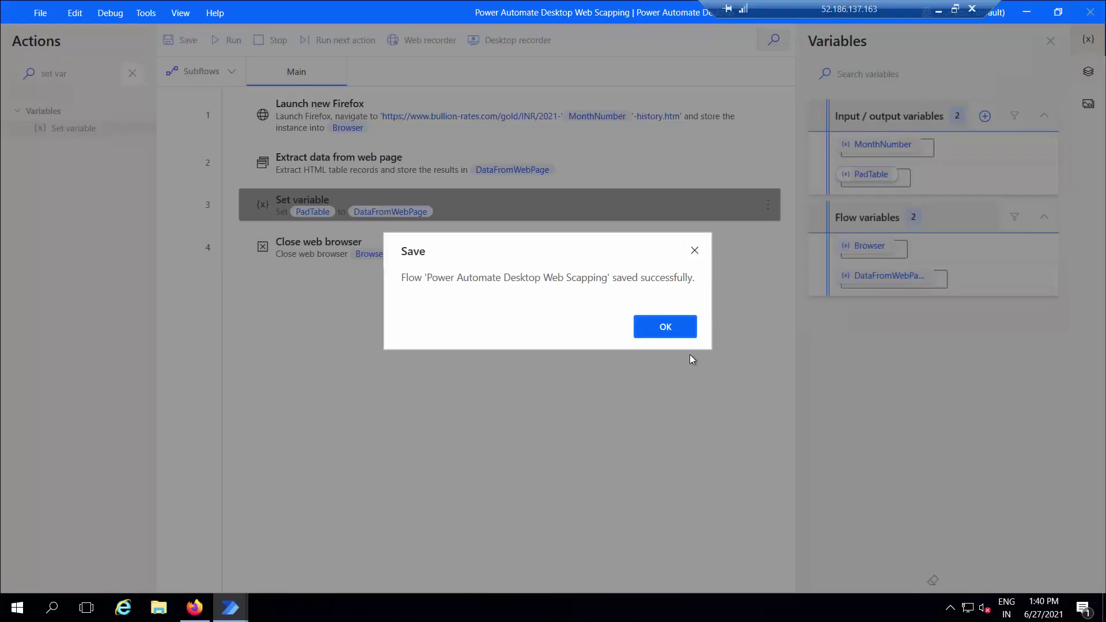
pyautogui.click(666, 327)
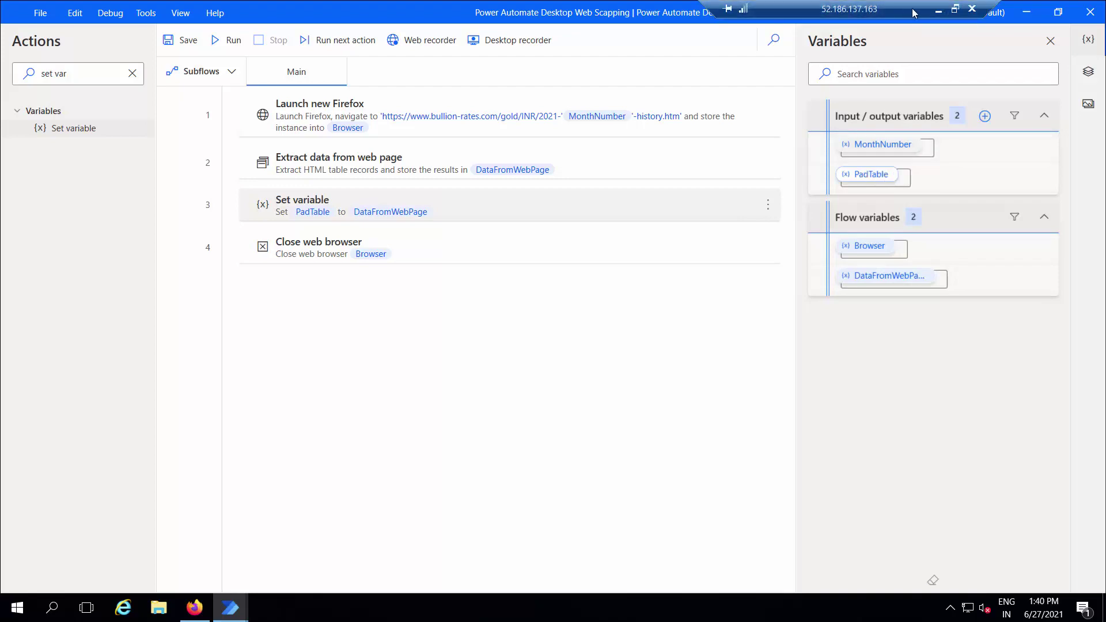
pyautogui.click(933, 9)
# Set the desktop flow action's MonthNumber to the MonthNumber dynamic content from the manual trigger
pyautogui.click(662, 271)
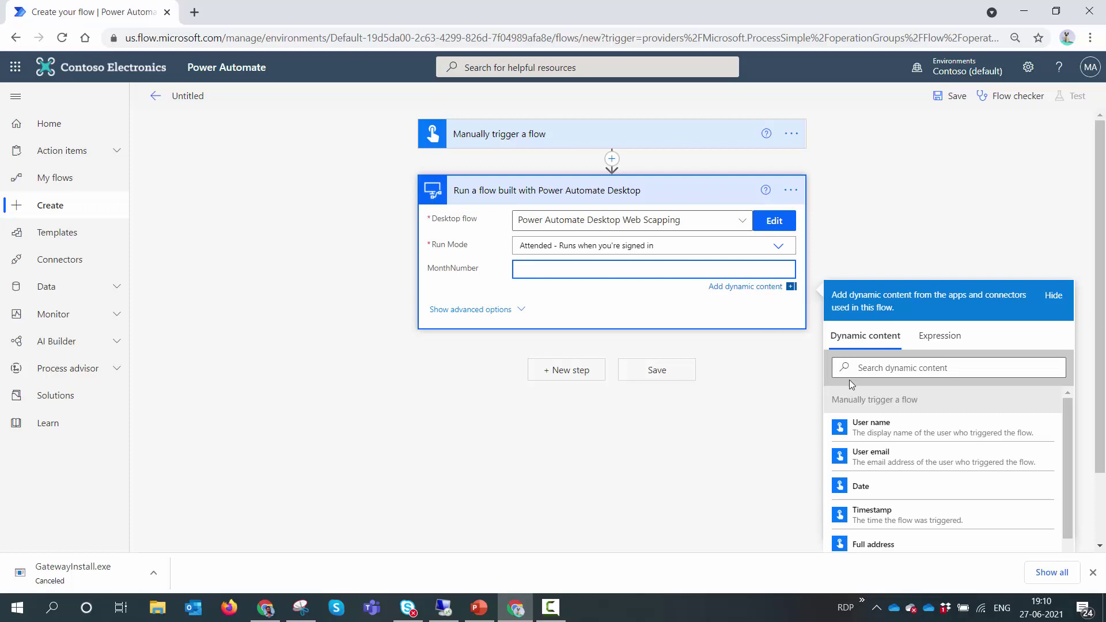
pyautogui.click(893, 363)
pyautogui.write('Month')
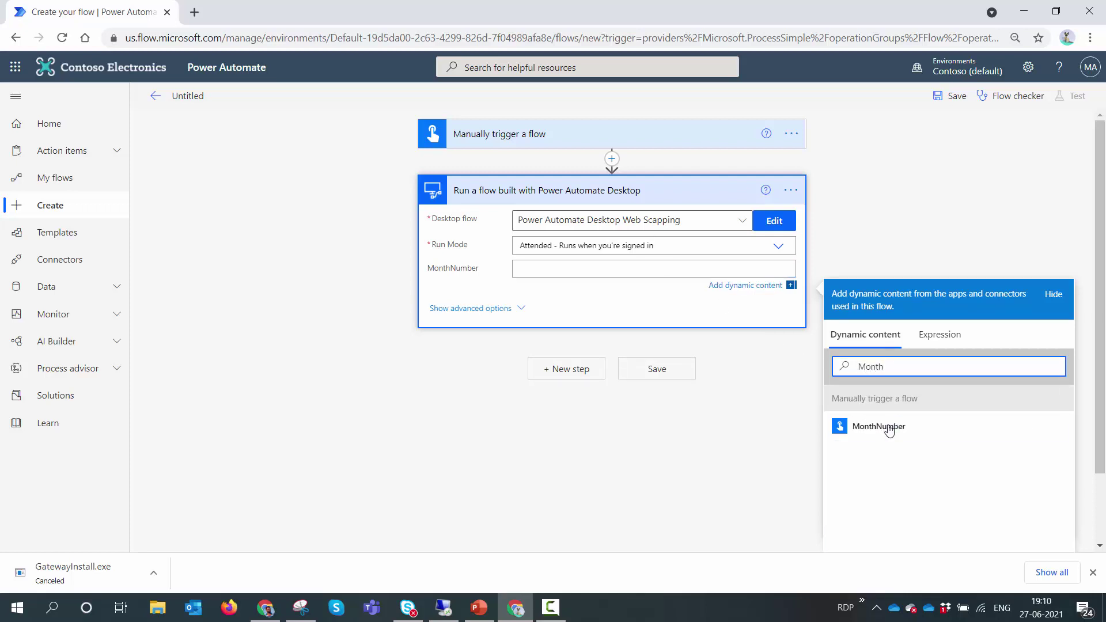
pyautogui.click(879, 427)
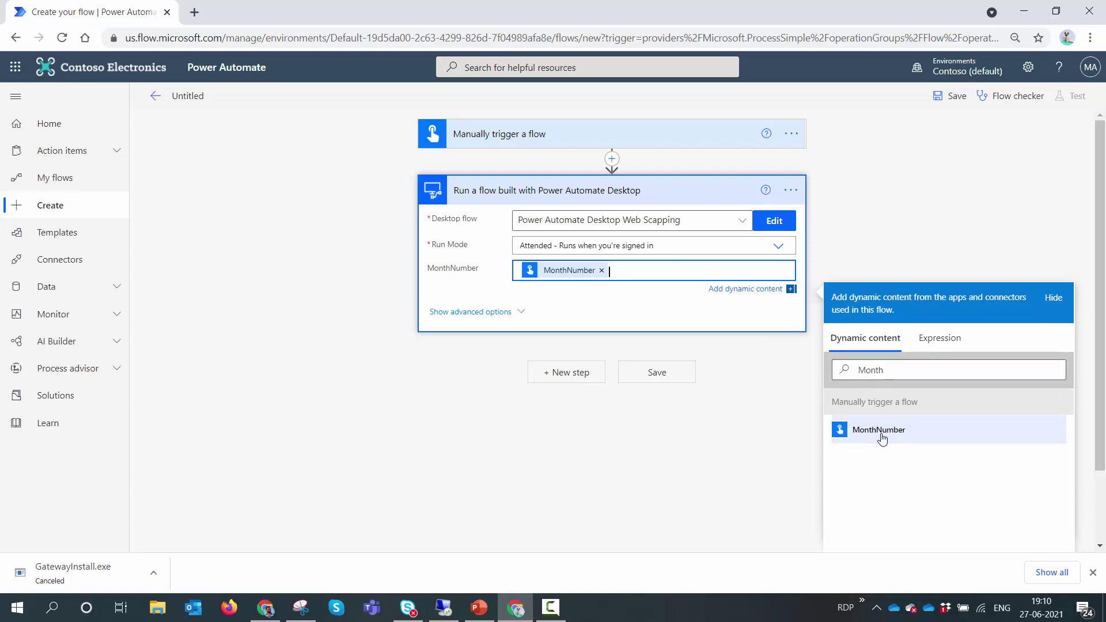
# Add the Muhimbi PDF "Convert document" action after the desktop flow action
pyautogui.click(563, 372)
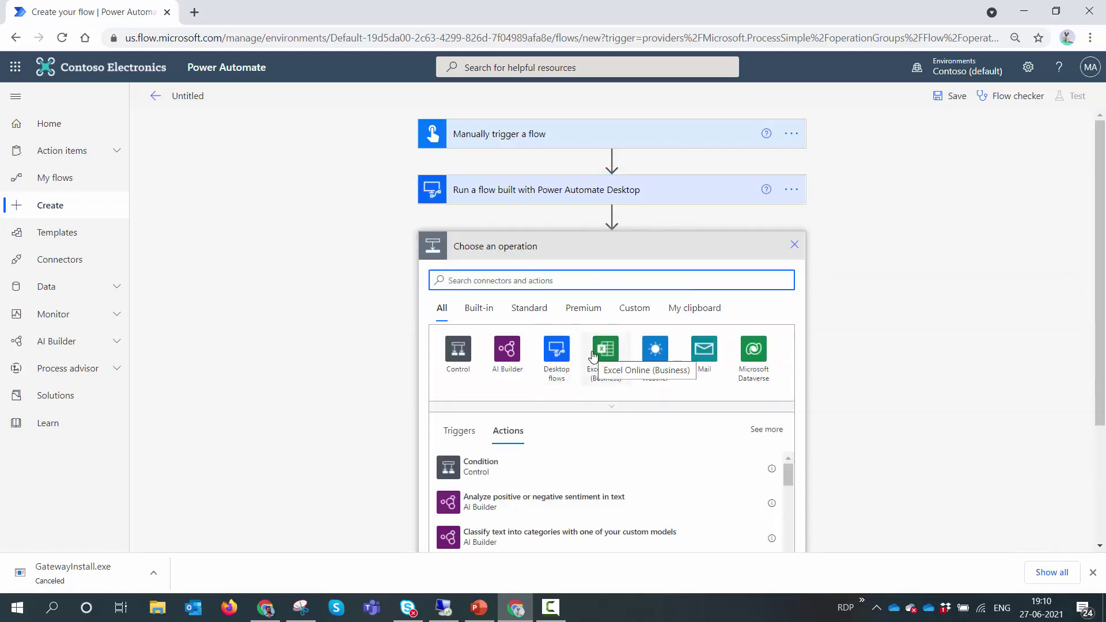
pyautogui.write('Muh')
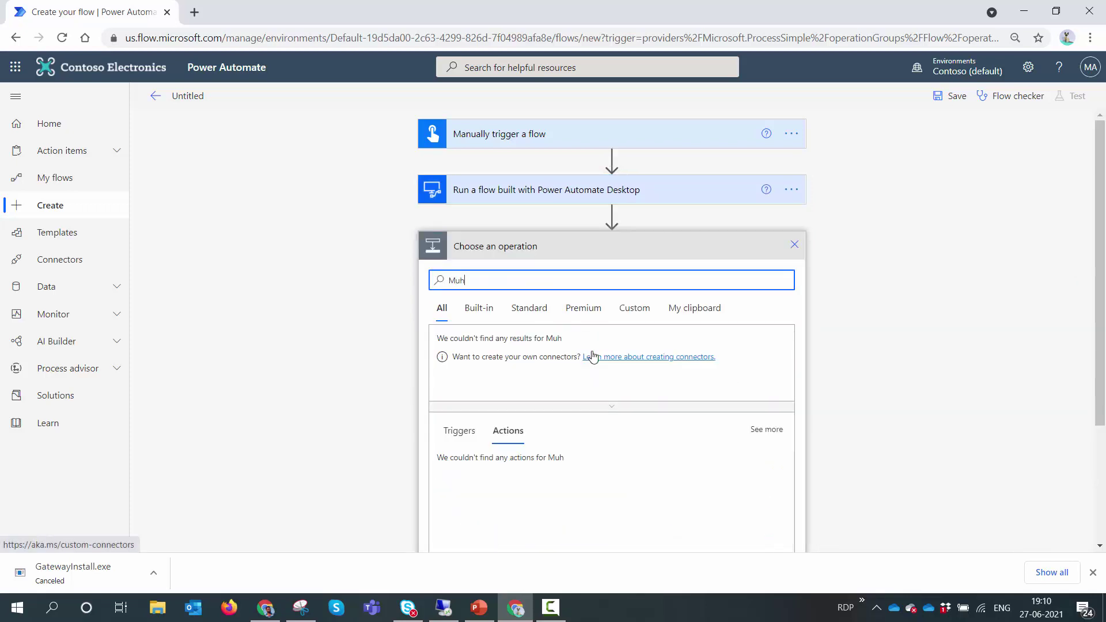
pyautogui.write('imbi')
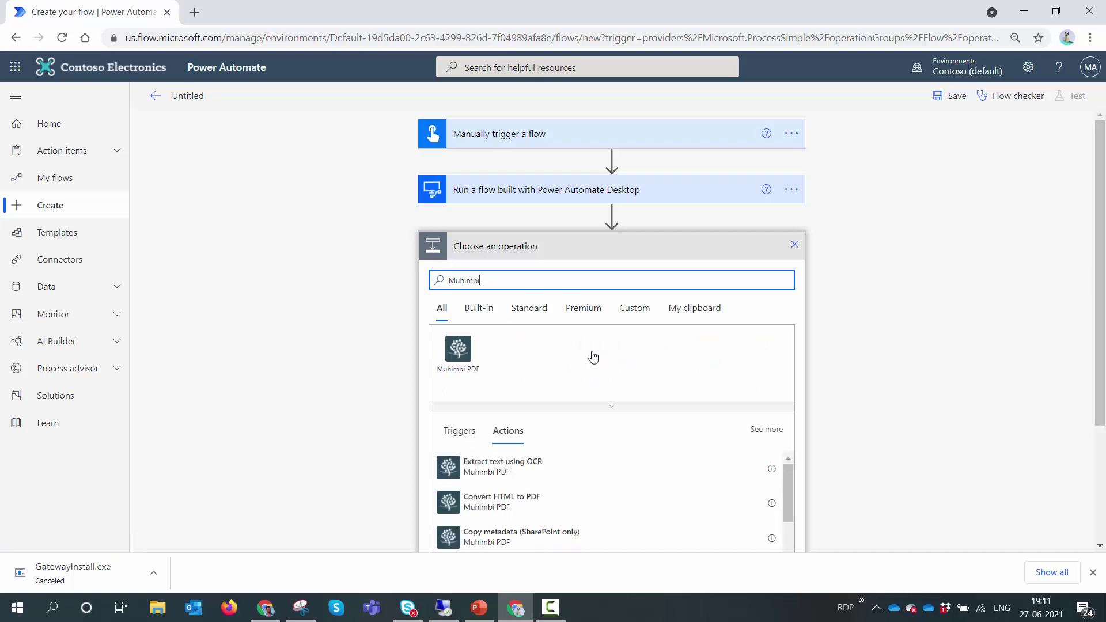
pyautogui.click(459, 356)
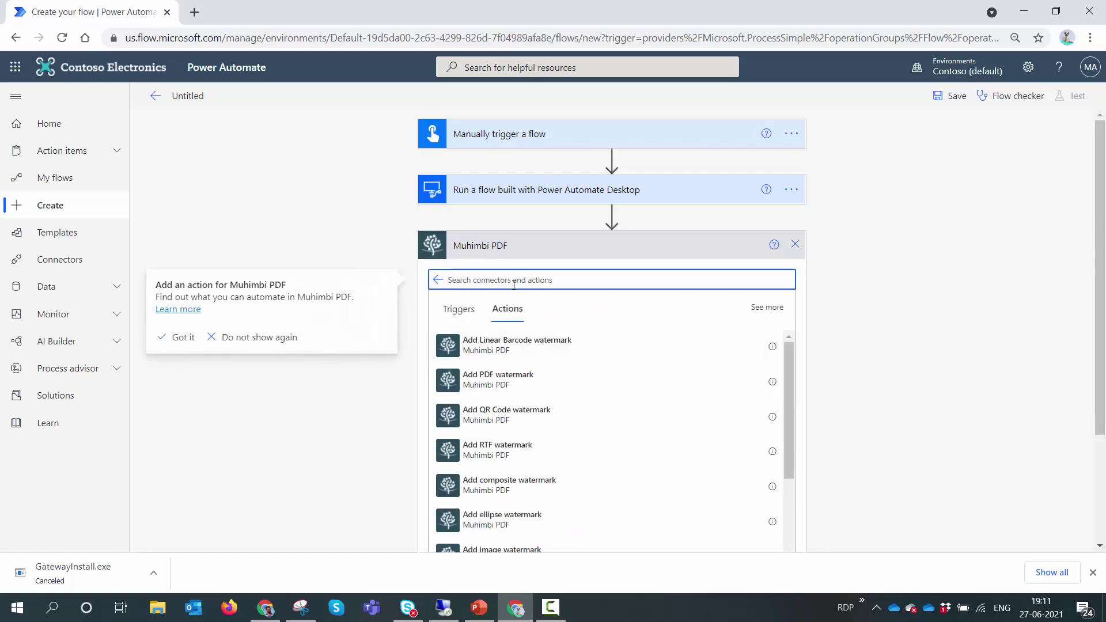
pyautogui.write('Convert')
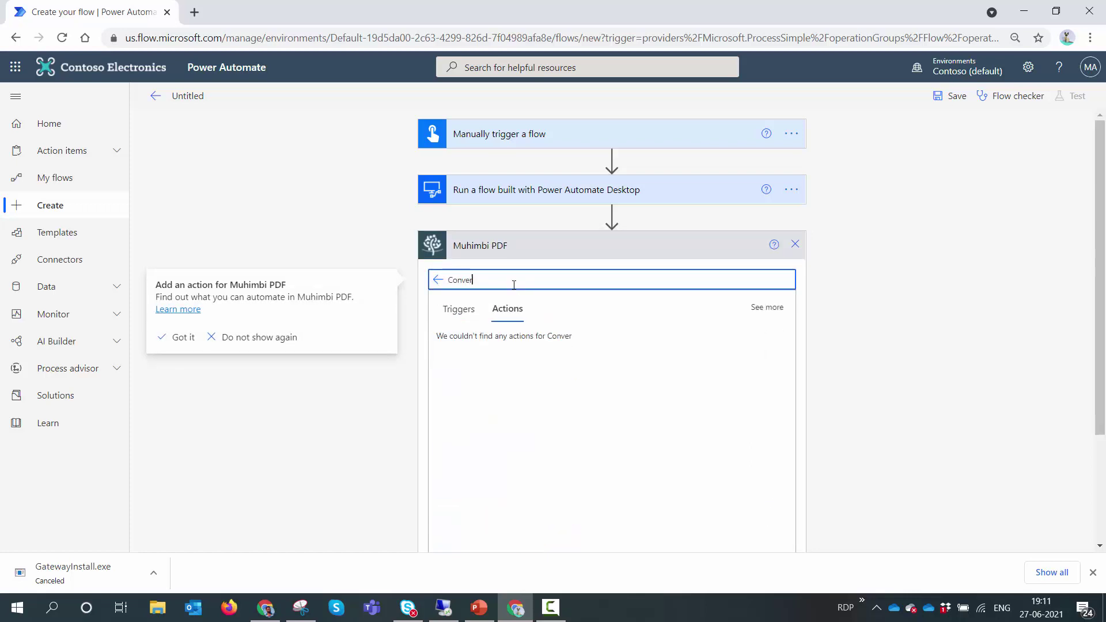
pyautogui.click(517, 307)
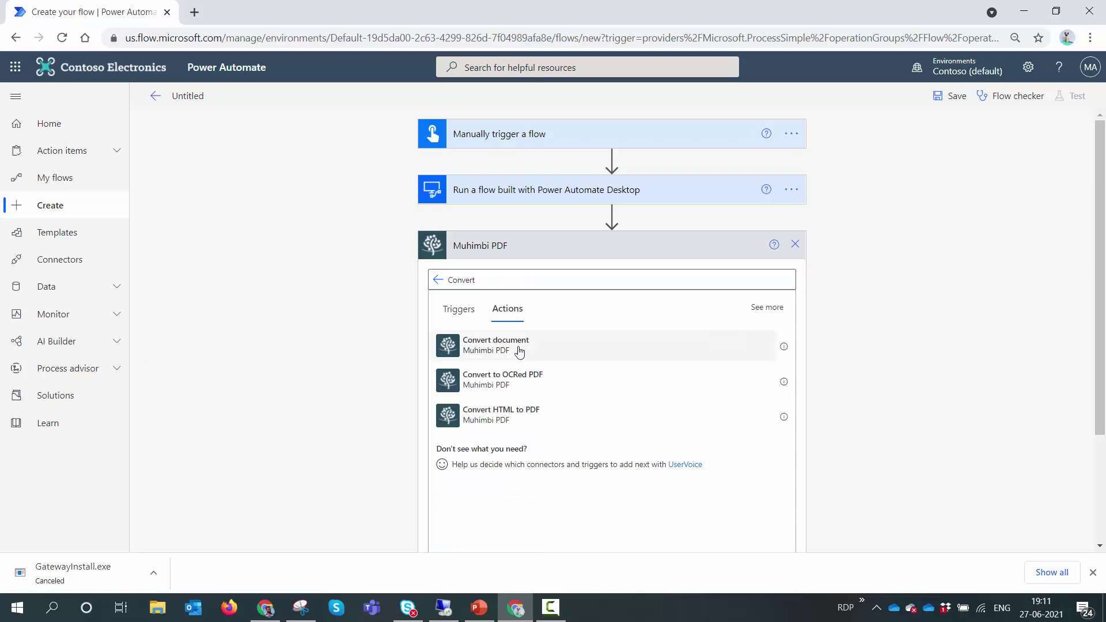
pyautogui.click(753, 356)
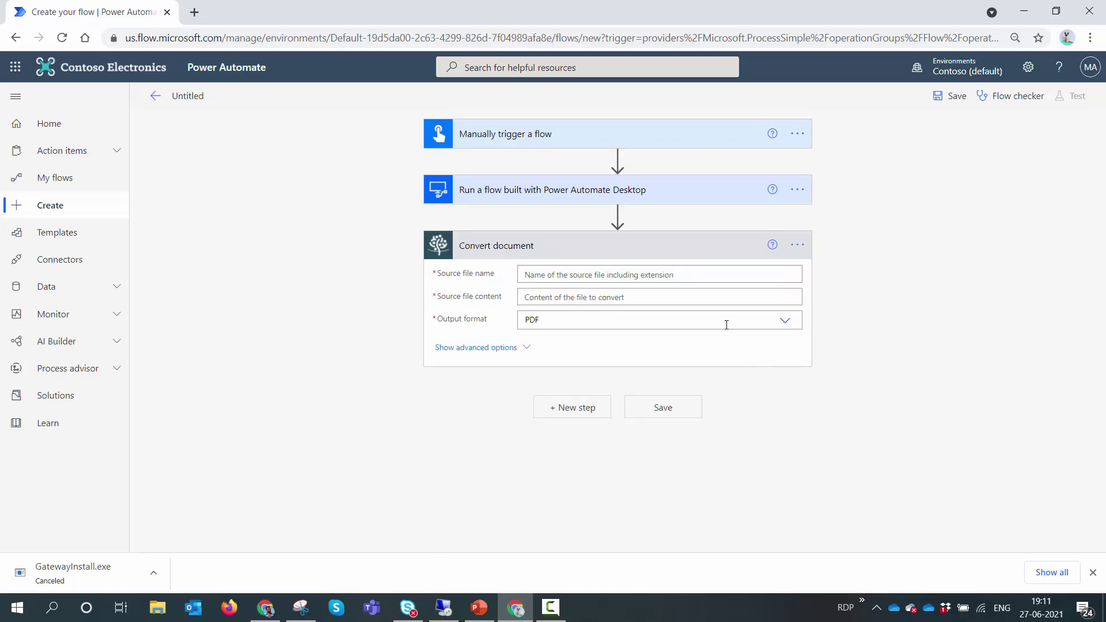
# Set the Convert document source file name to Gold.txt and its source file content to PadTable
pyautogui.click(712, 275)
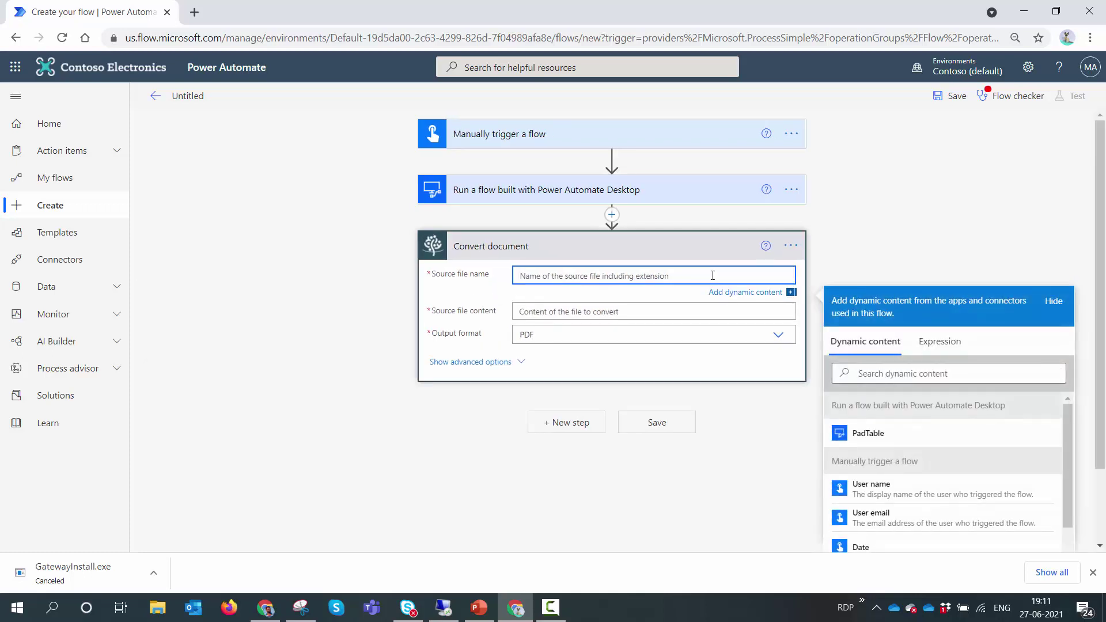
pyautogui.write('Gold.txt')
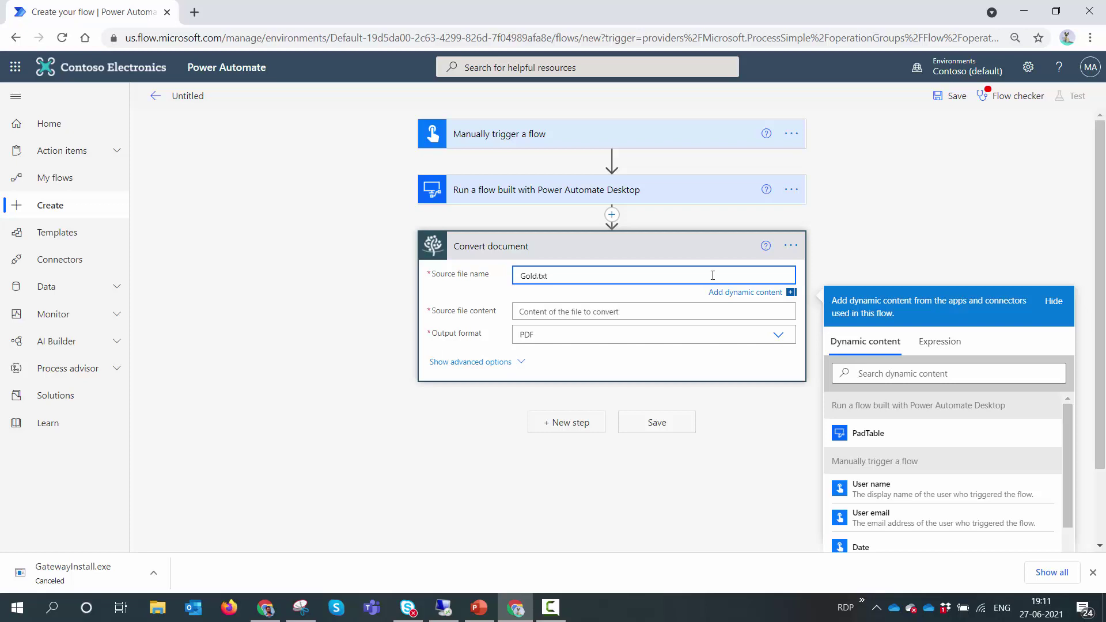
pyautogui.click(706, 313)
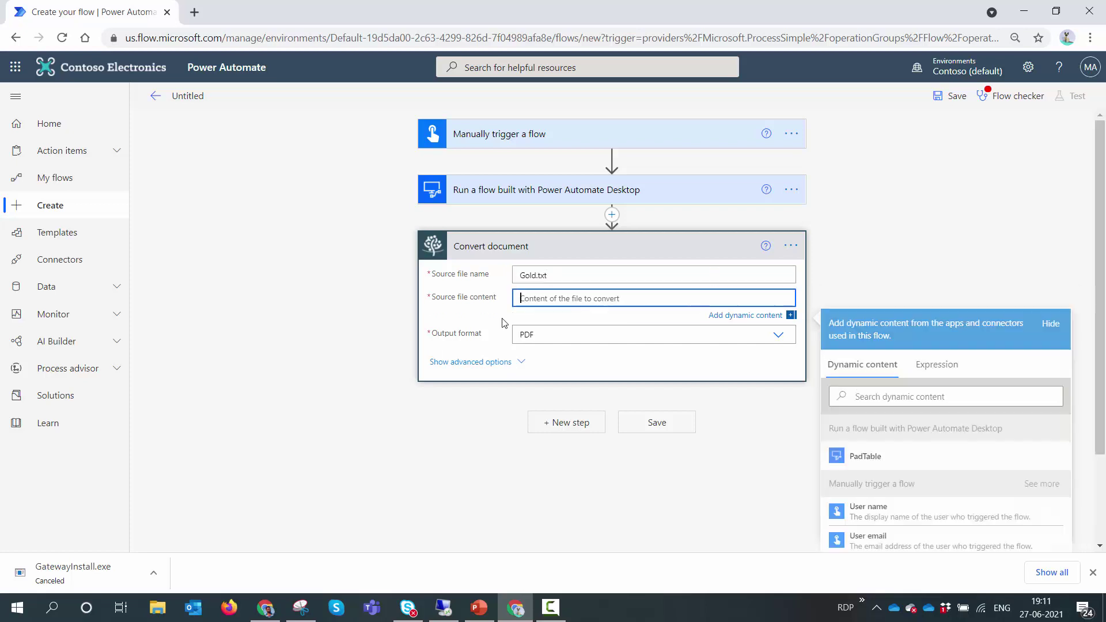
pyautogui.click(860, 458)
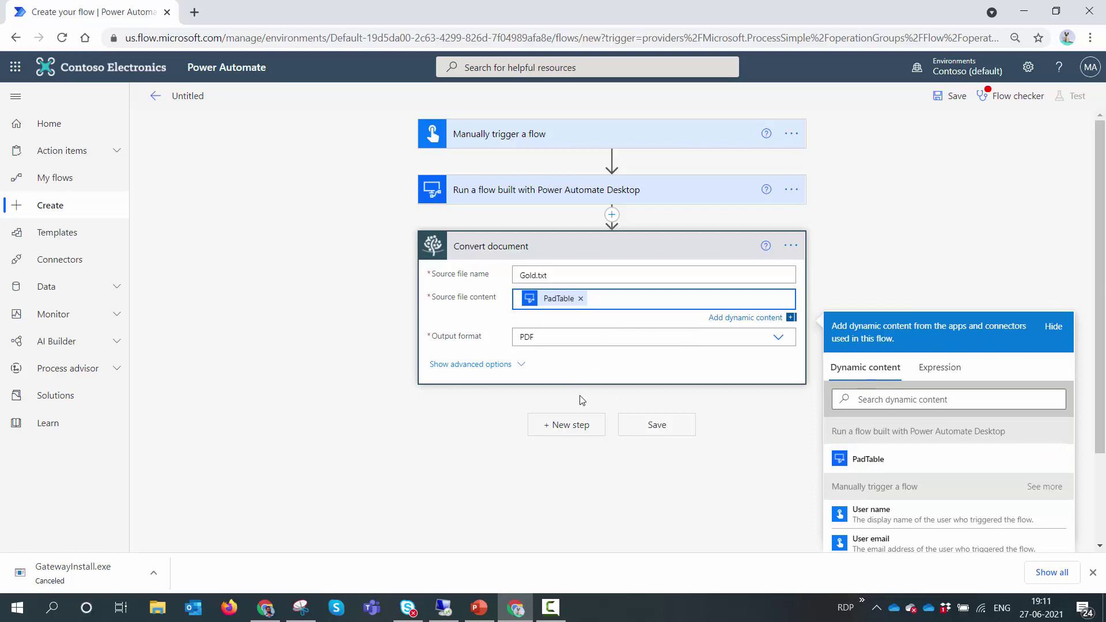
# Add the Muhimbi PDF "Add text watermark" action with "Processed file content" from Convert document as its source file content
pyautogui.click(578, 424)
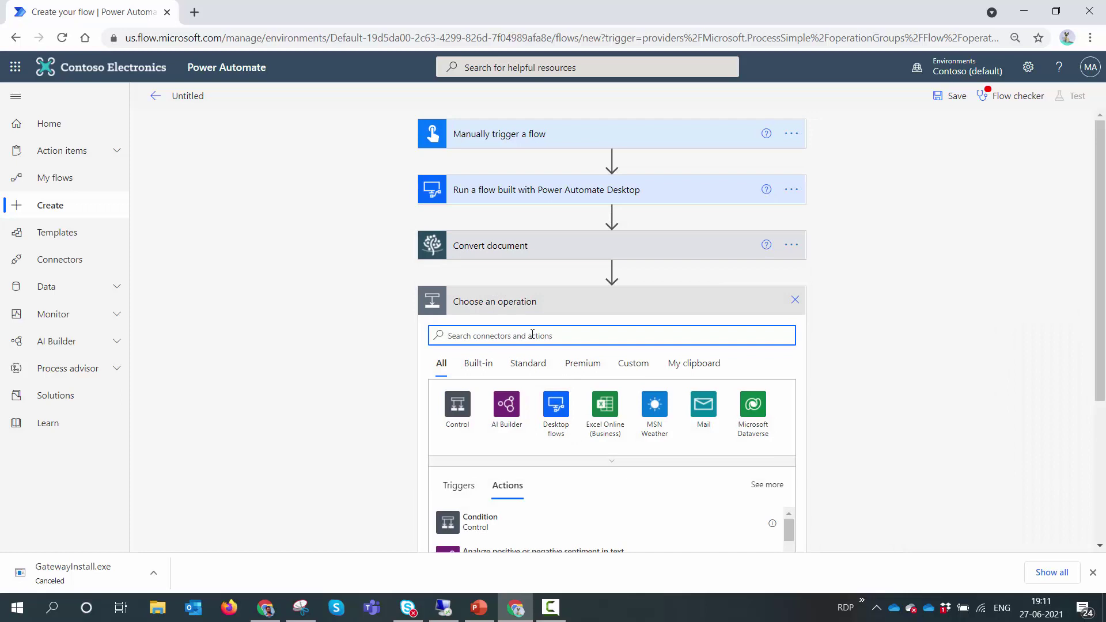
pyautogui.write('Muhimbi')
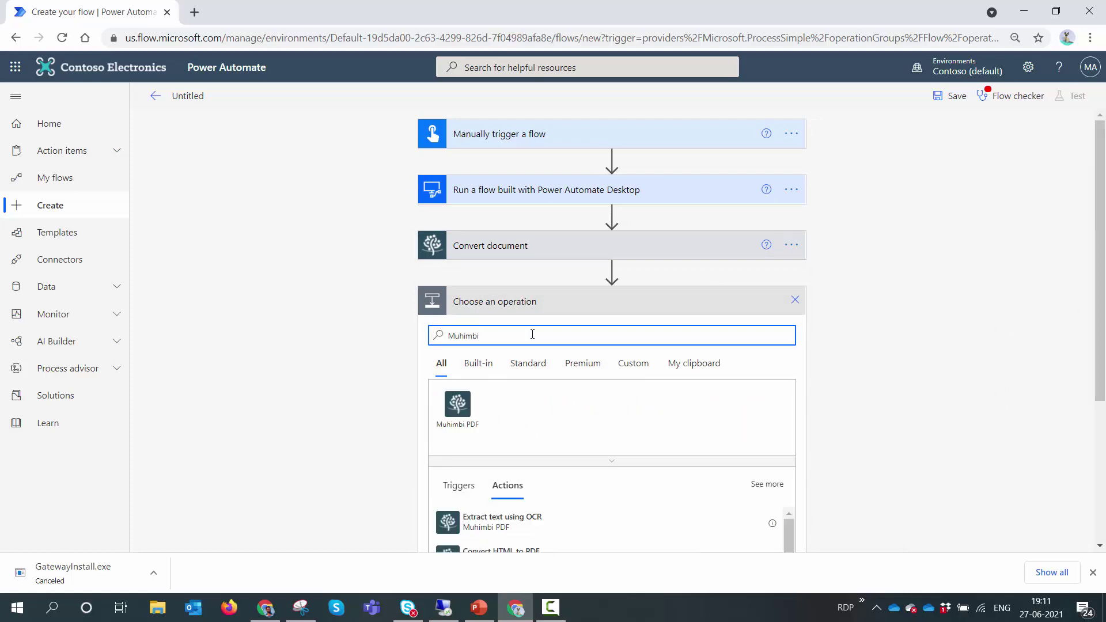
pyautogui.click(469, 419)
pyautogui.click(653, 385)
pyautogui.click(584, 330)
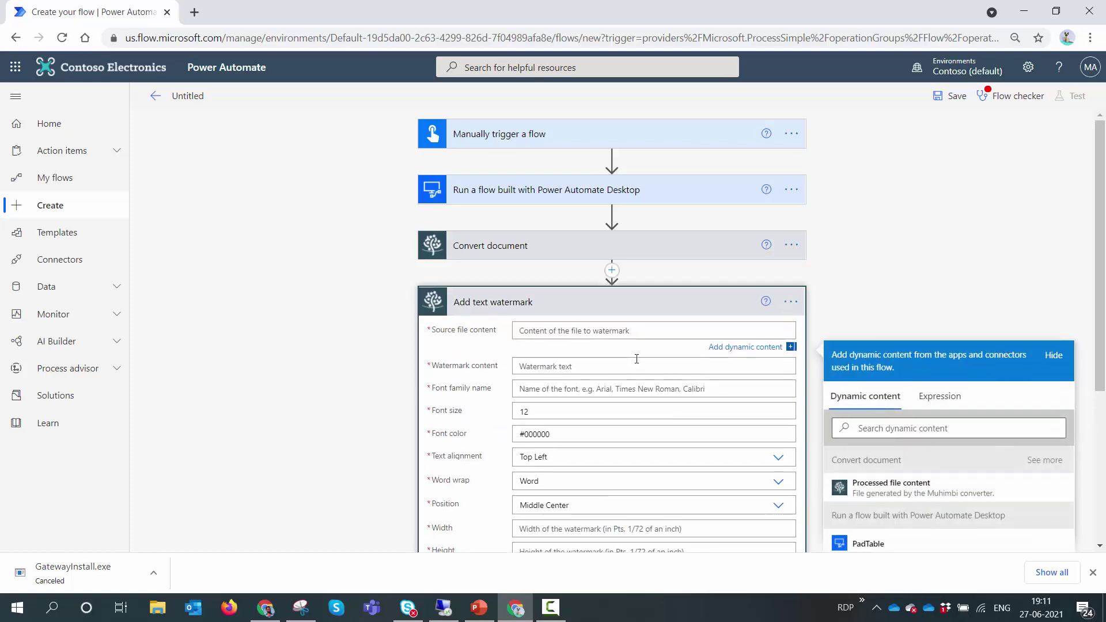
pyautogui.click(892, 487)
pyautogui.click(604, 367)
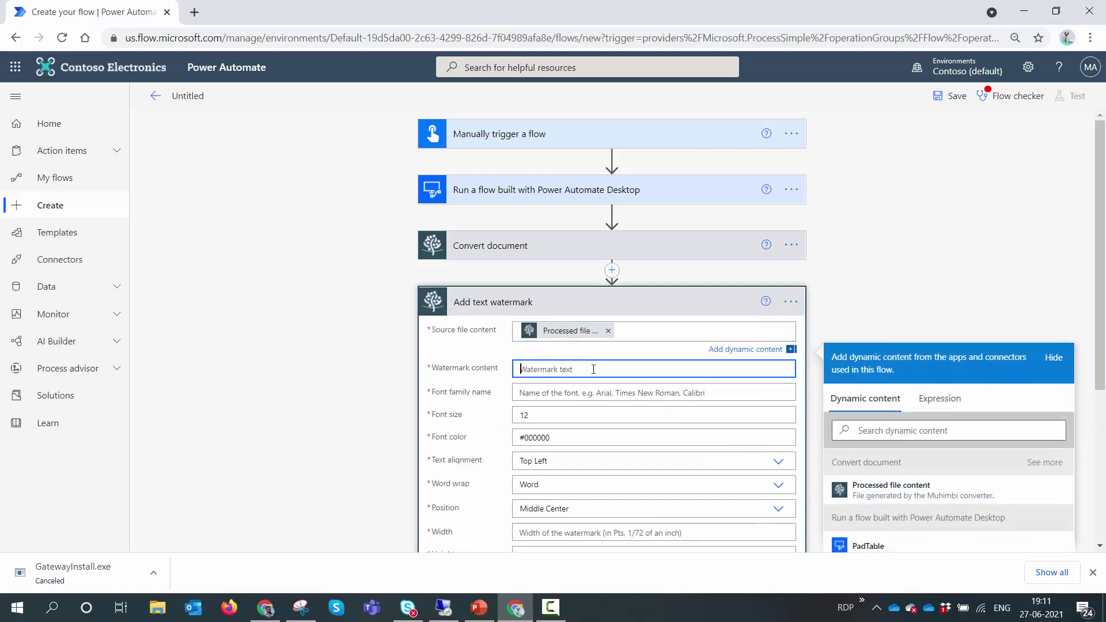
pyautogui.hotkey('alt', 'Tab')
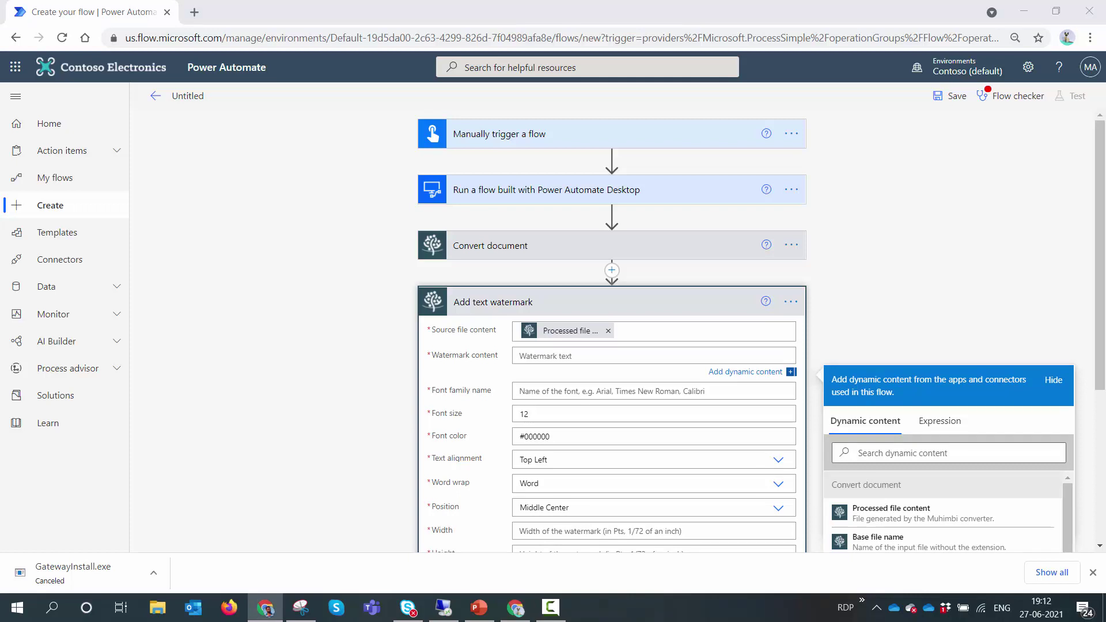
pyautogui.hotkey('alt', 'Tab')
pyautogui.write('Prices f')
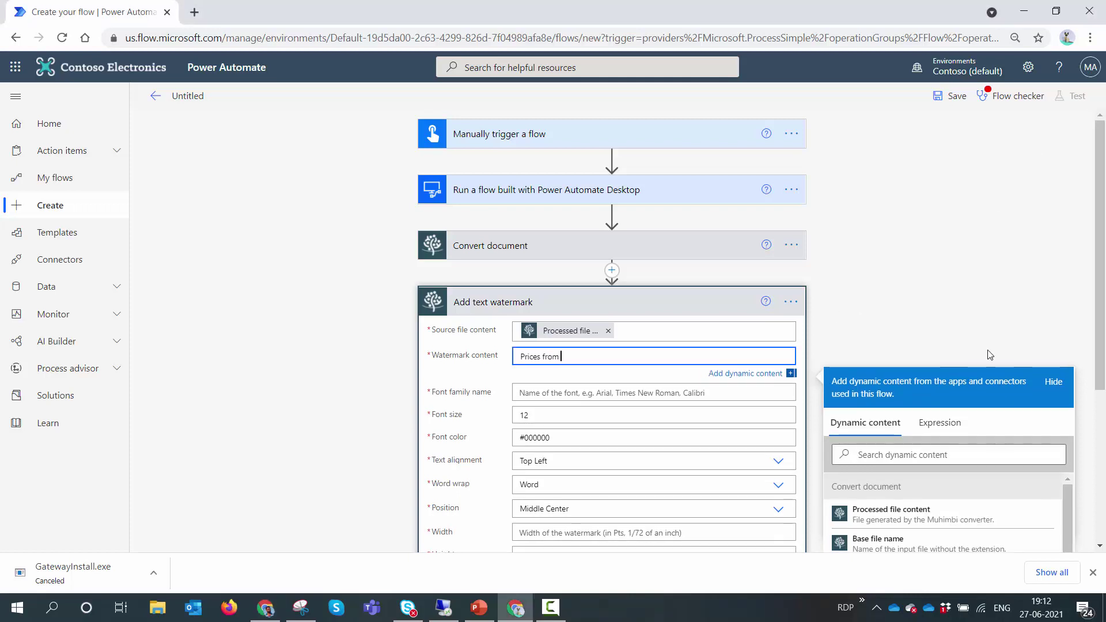
pyautogui.write('rom')
pyautogui.write('www.bullion-rates.com')
pyautogui.click(700, 403)
pyautogui.click(705, 383)
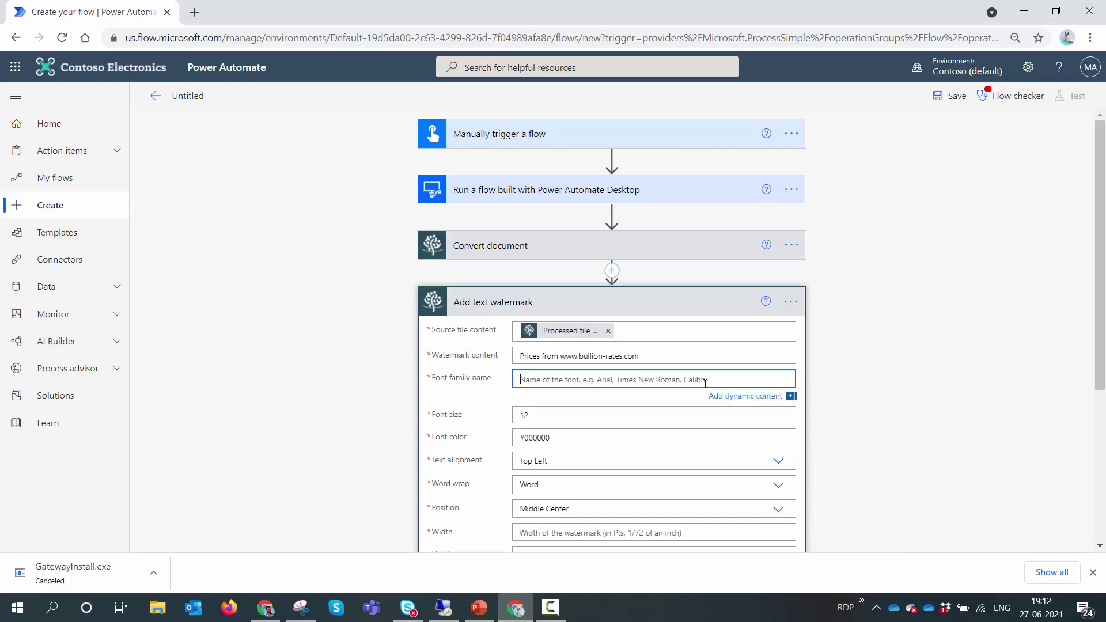
pyautogui.write('Arial')
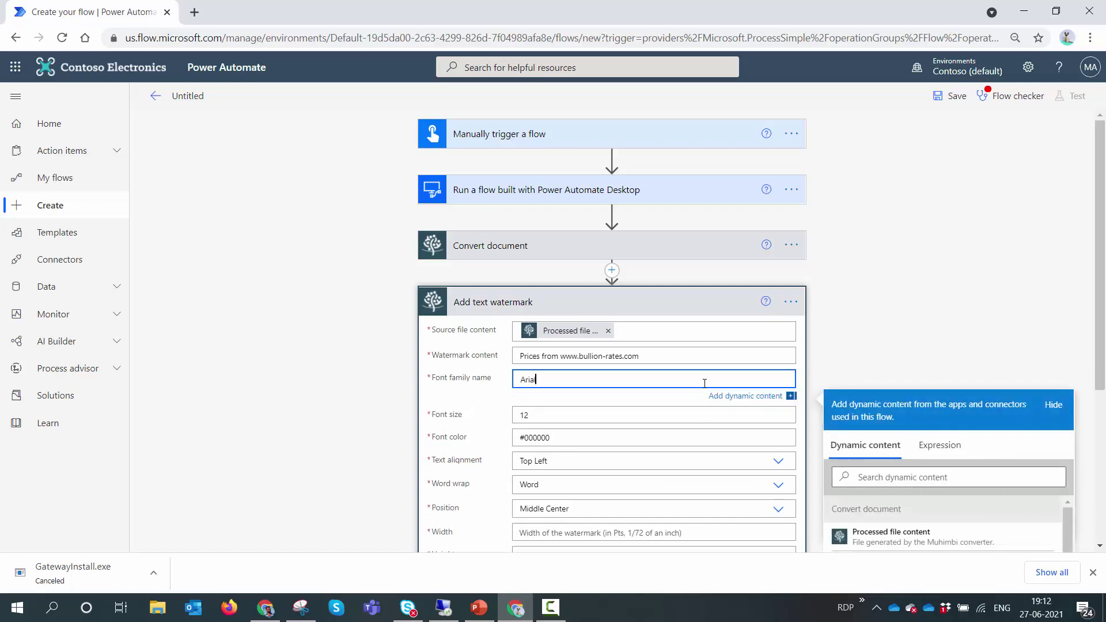
# Set the watermark's font size to 24 and its text alignment to Middle Center
pyautogui.doubleClick(556, 413)
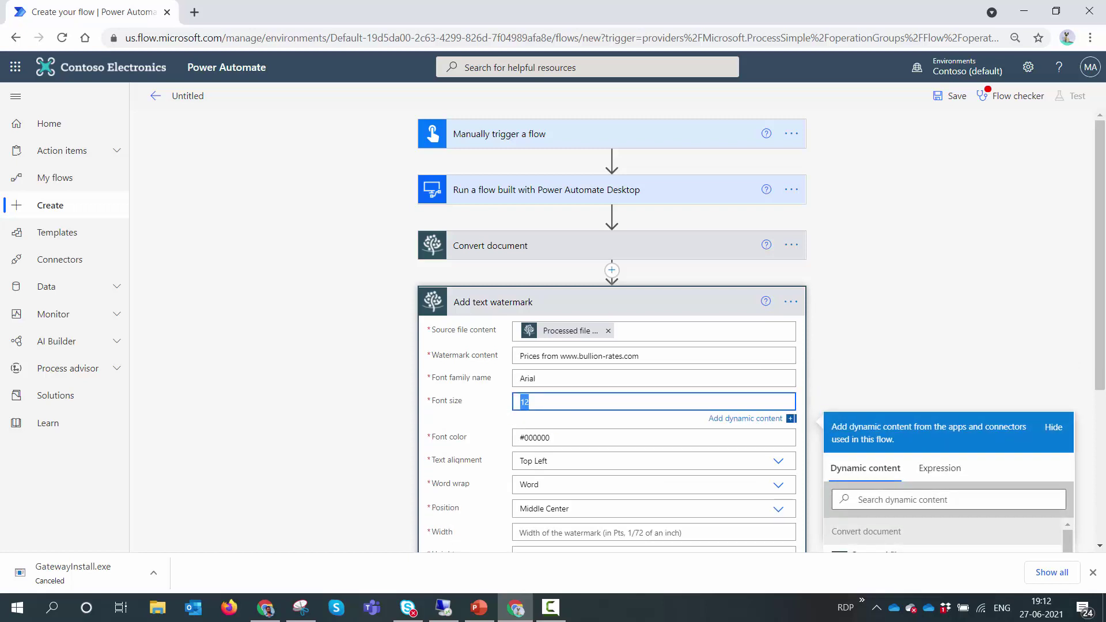
pyautogui.write('24')
pyautogui.click(562, 461)
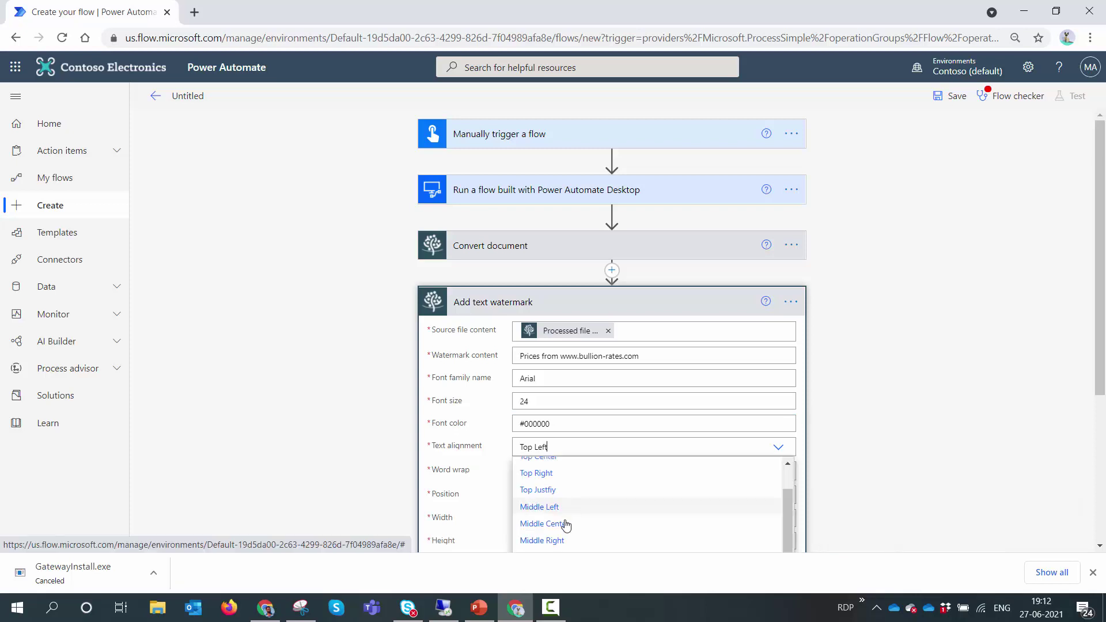
pyautogui.click(563, 526)
# Set both the width and the height of the watermark to 550
pyautogui.scroll(-4, 991, 263)
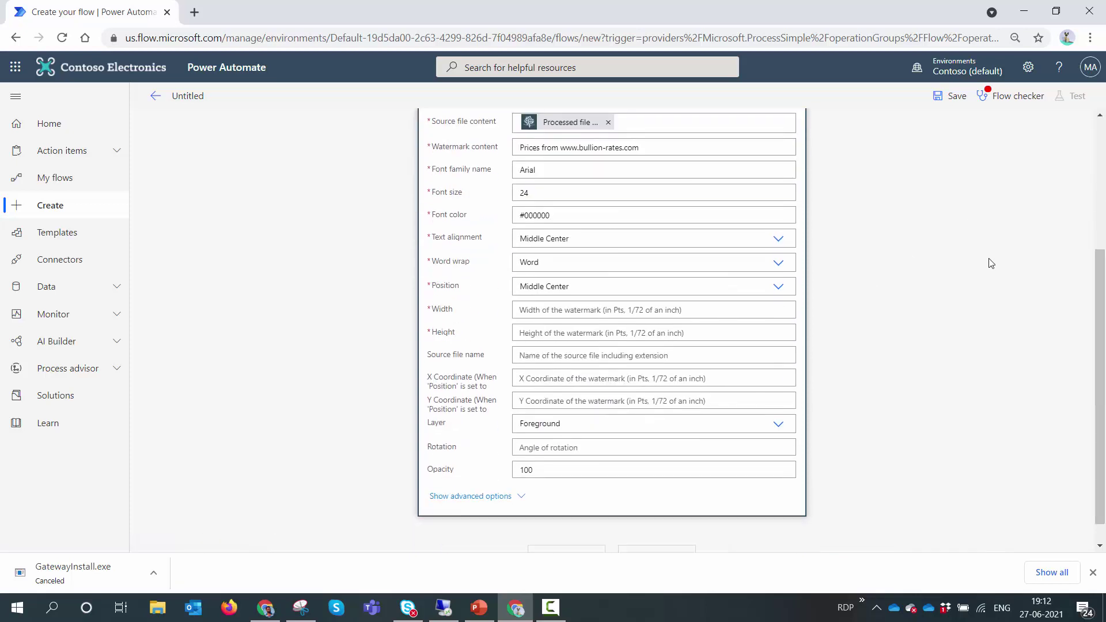
pyautogui.click(636, 283)
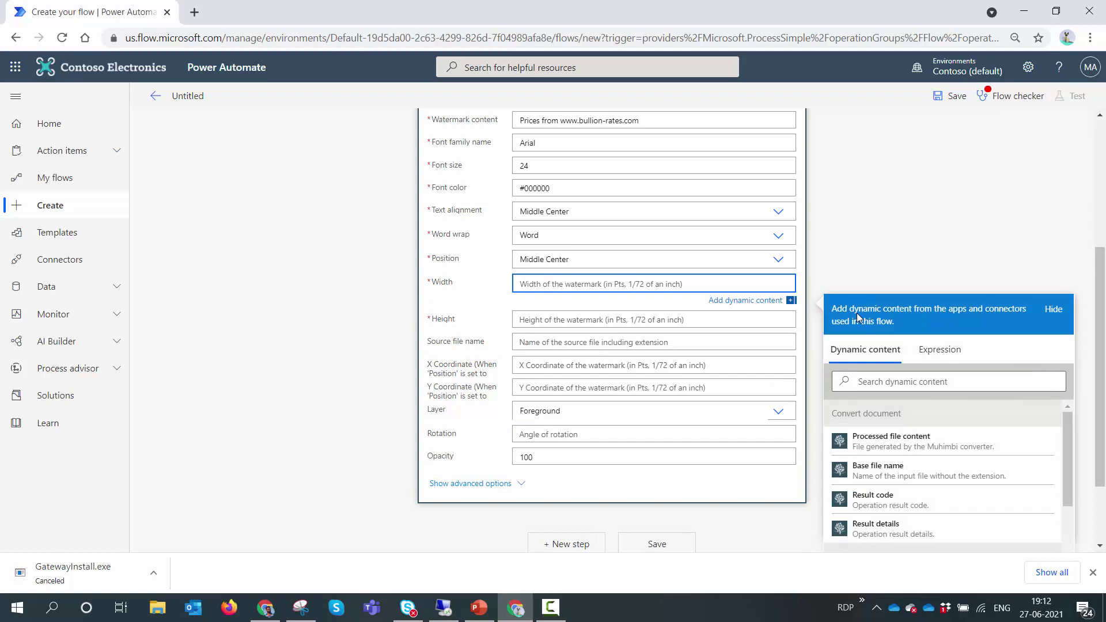
pyautogui.write('5')
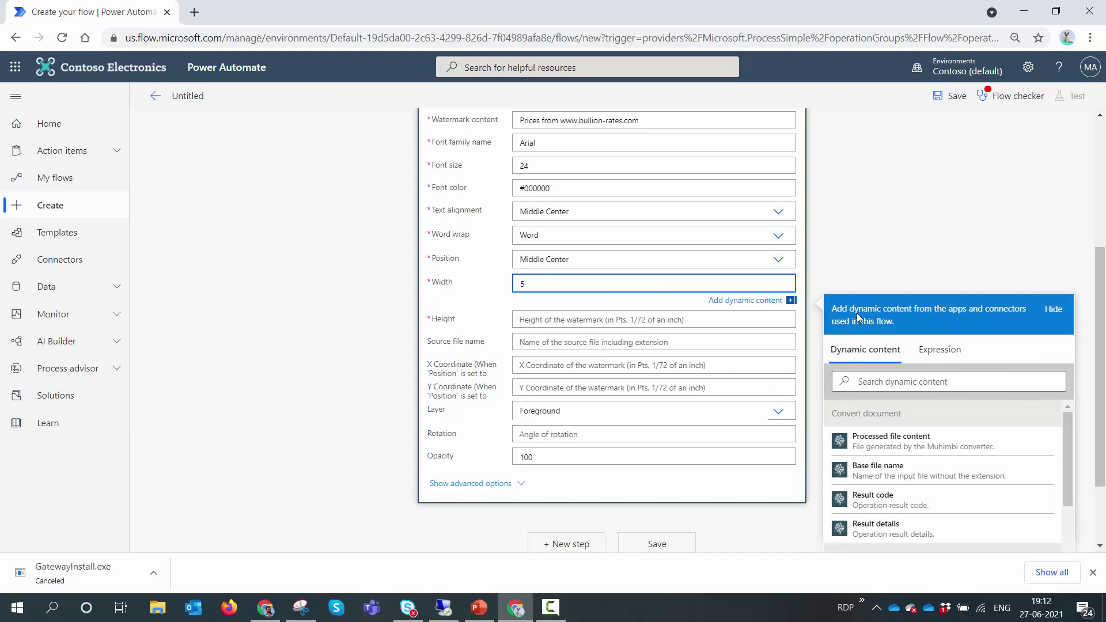
pyautogui.write('50')
pyautogui.click(567, 314)
pyautogui.write('5')
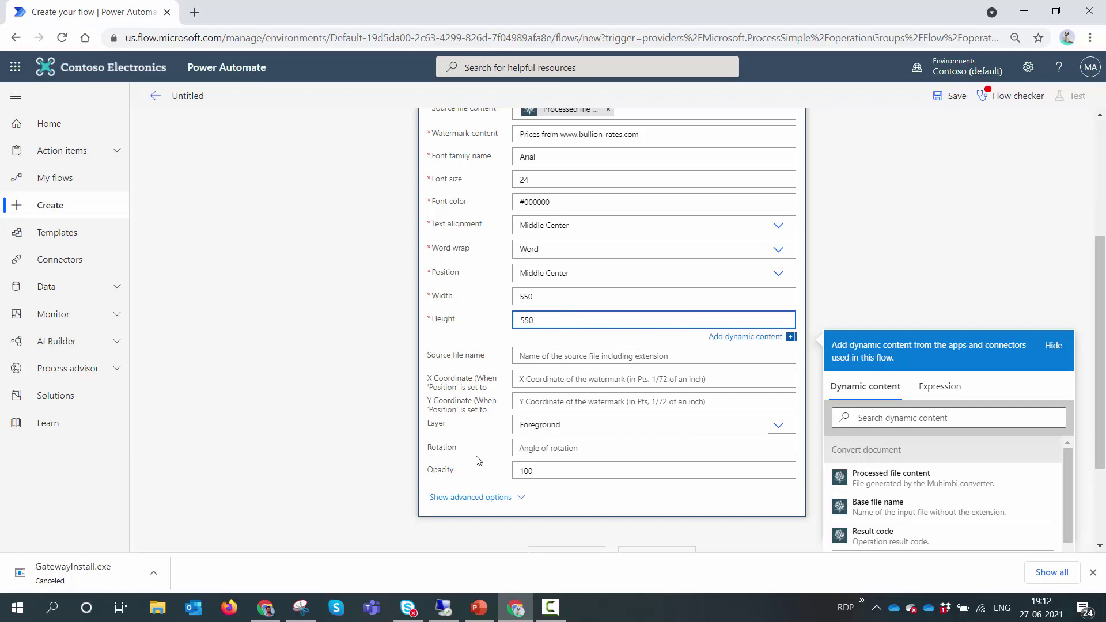
# Set the watermark's rotation to -45 and its opacity to 50
pyautogui.click(568, 443)
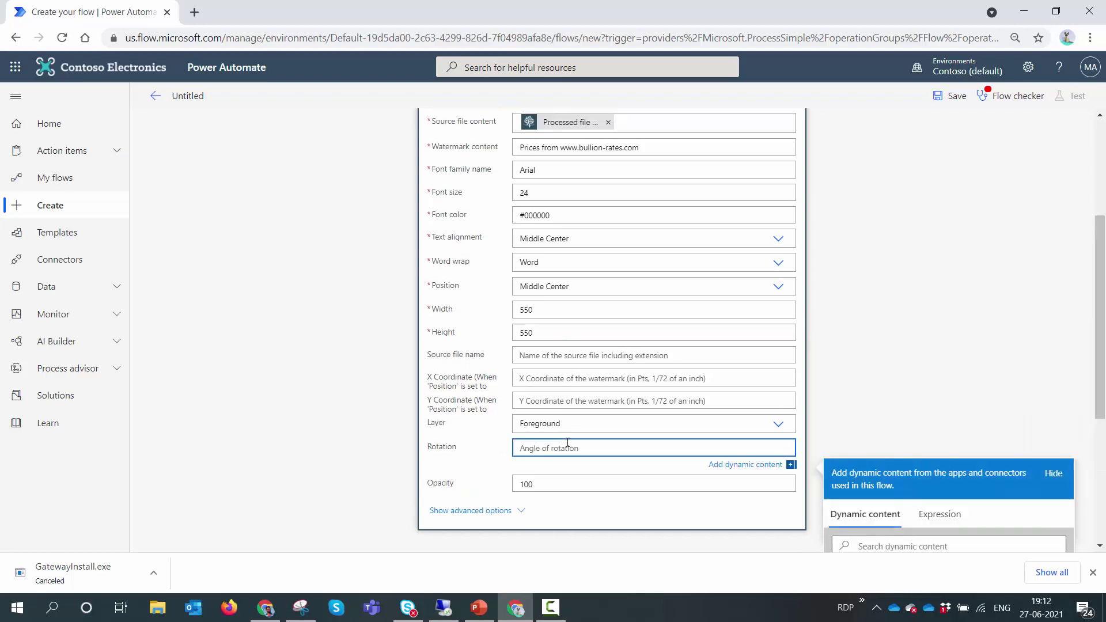
pyautogui.write('-45')
pyautogui.doubleClick(518, 484)
pyautogui.write('50')
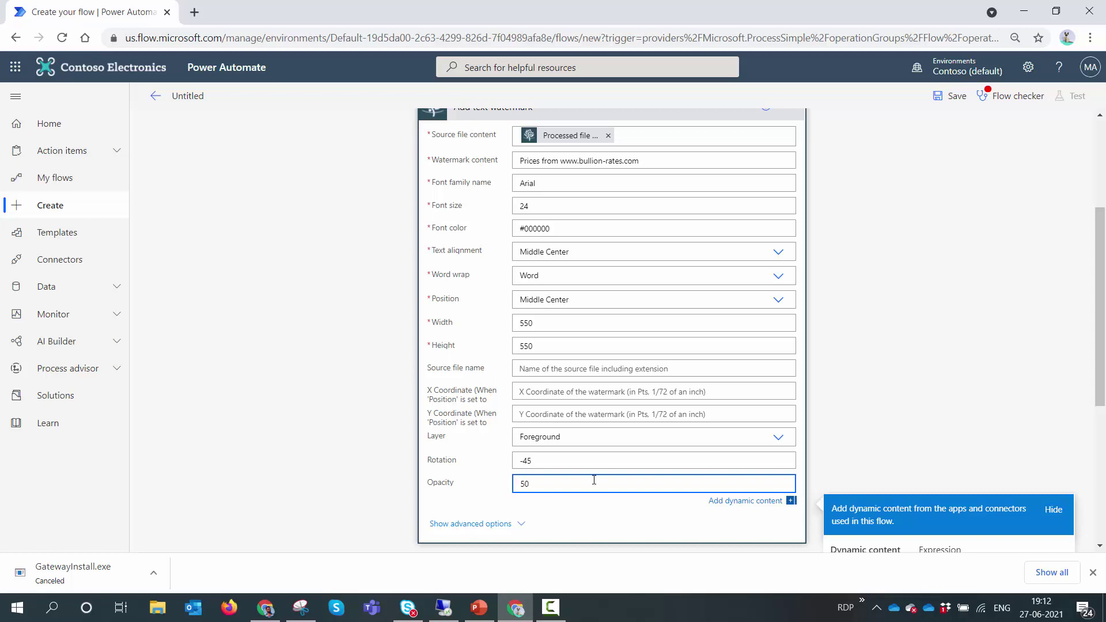
# Add the SharePoint "Create file" action after the Add text watermark action
pyautogui.scroll(3, 613, 387)
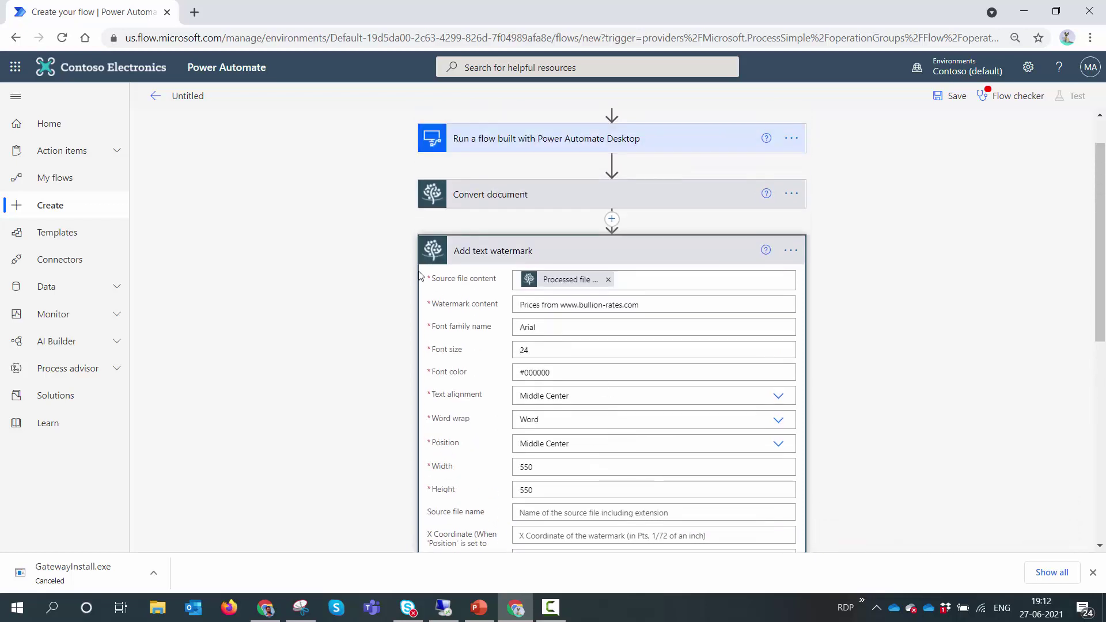
pyautogui.click(624, 262)
pyautogui.click(576, 356)
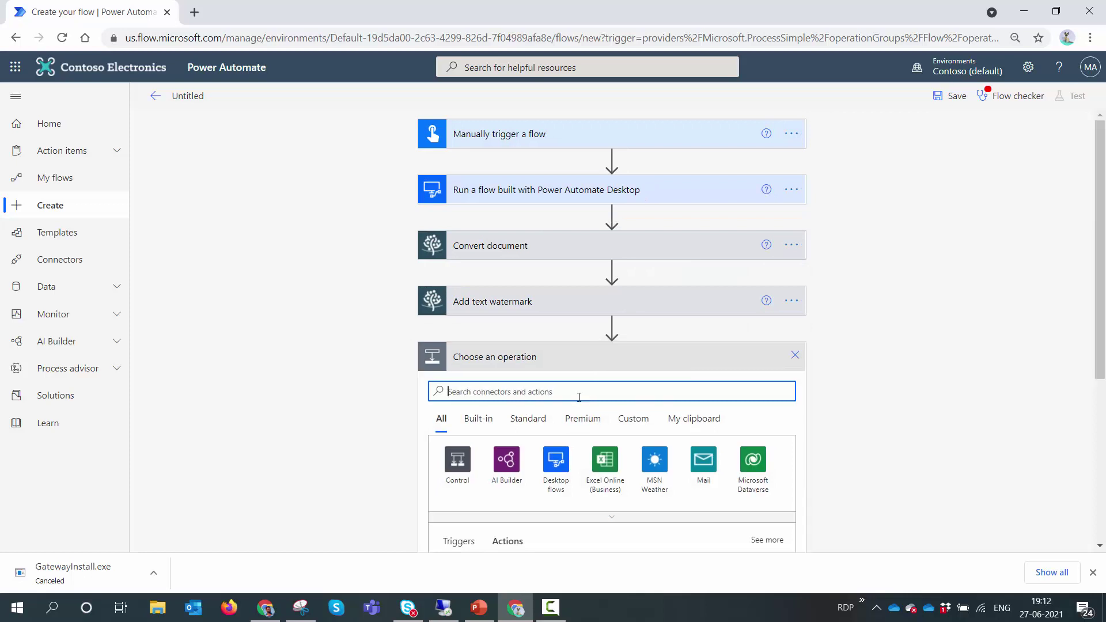
pyautogui.write('create')
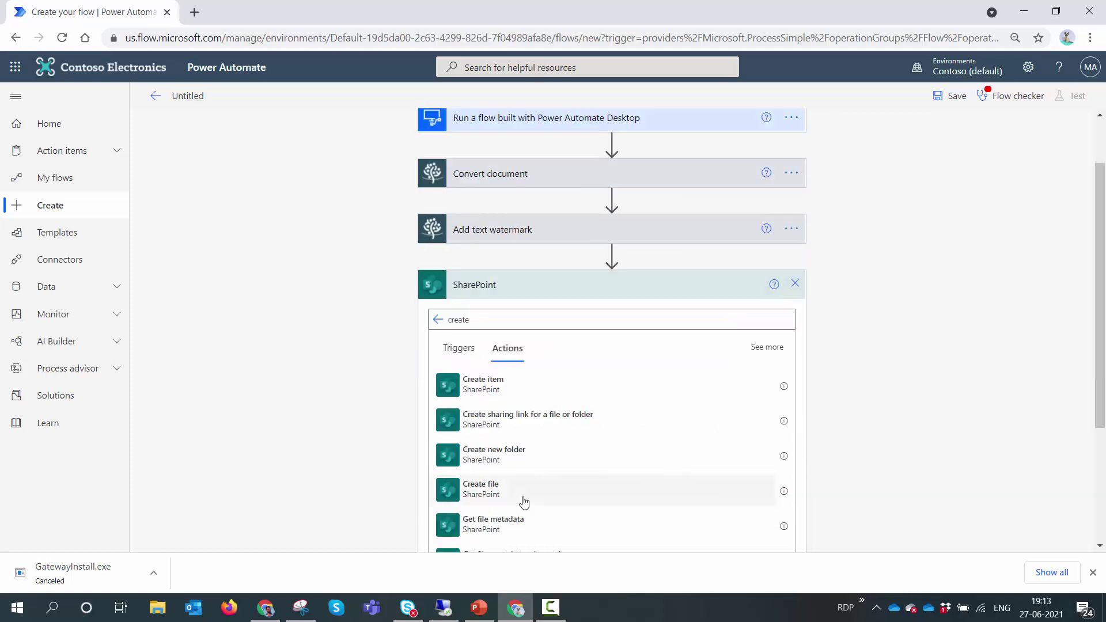
pyautogui.click(524, 502)
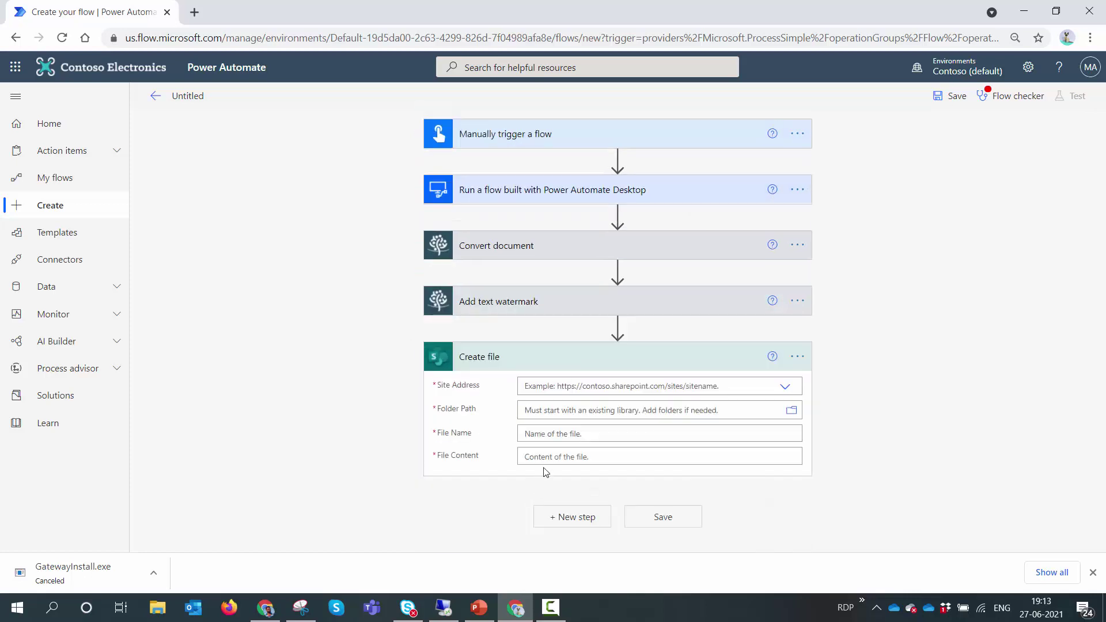
# Set the Create file action's site address to SPSDemo and its folder path to /PDFFile
pyautogui.click(786, 387)
pyautogui.write('cemo')
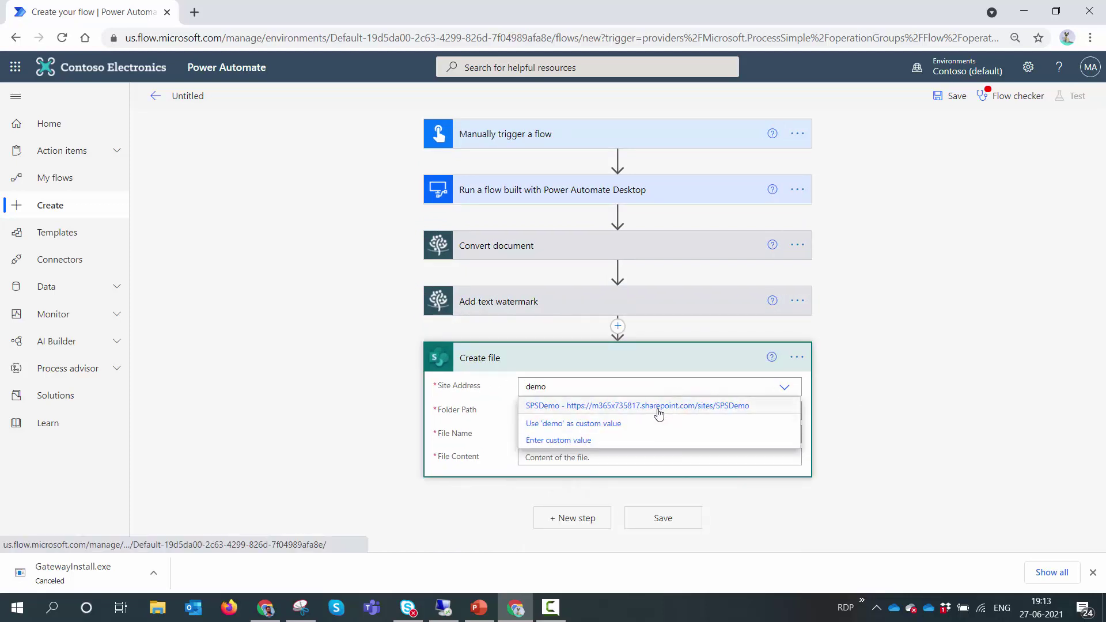
pyautogui.click(660, 407)
pyautogui.click(792, 411)
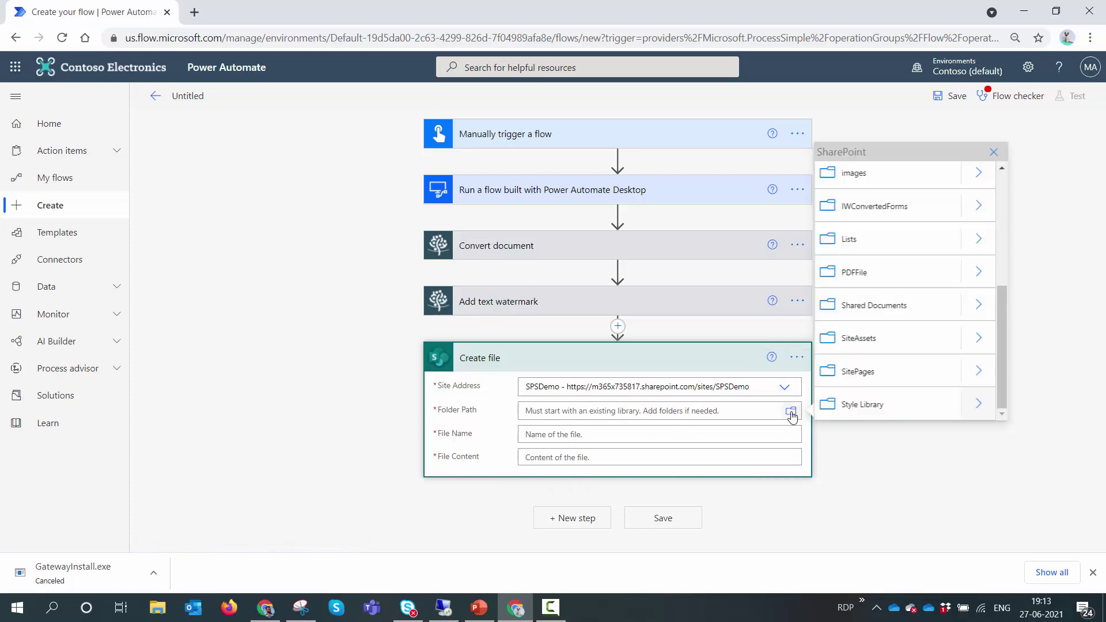
pyautogui.click(867, 283)
# Set Create file's name to Convert document's "Processed file content", "_", MonthNumber and ".pdf", and its content to Add text watermark's "Processed file content"
pyautogui.click(612, 453)
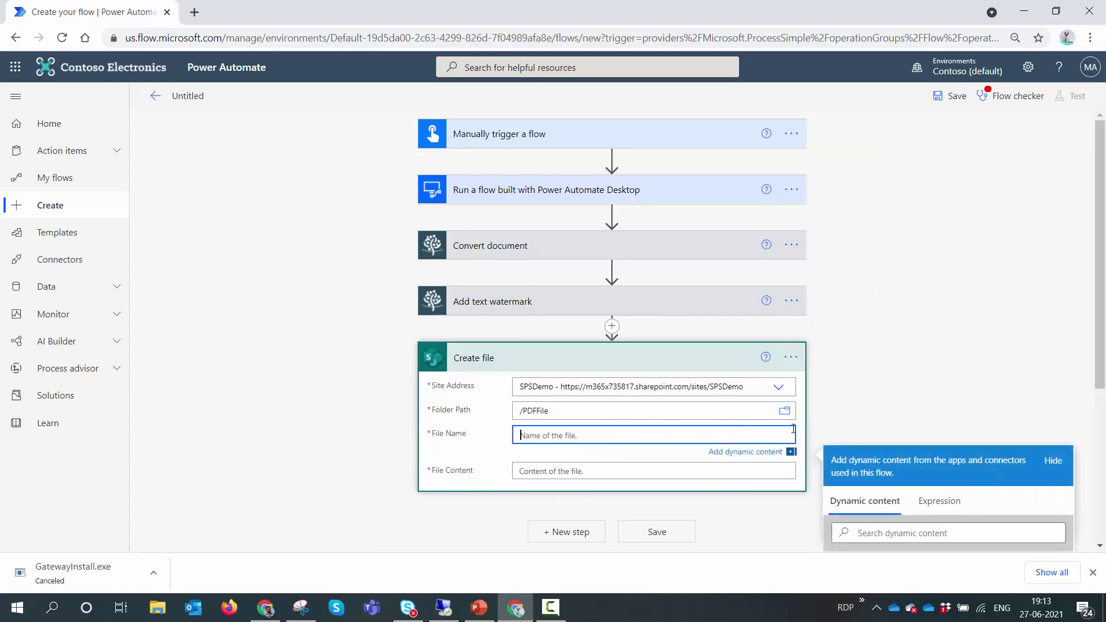
pyautogui.scroll(-3, 980, 415)
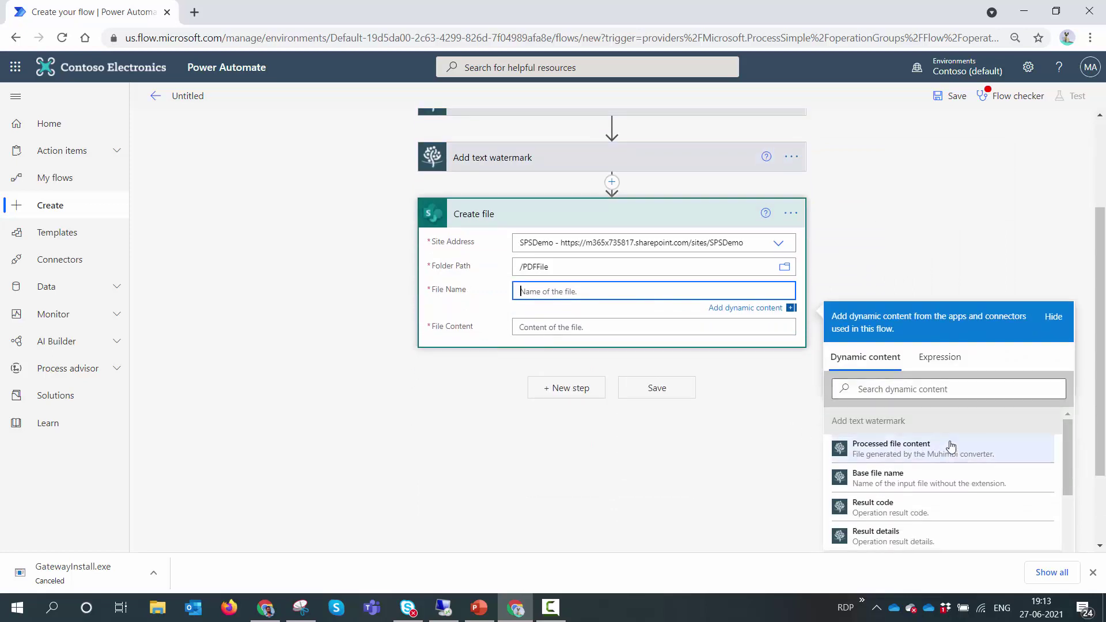
pyautogui.scroll(-2, 951, 448)
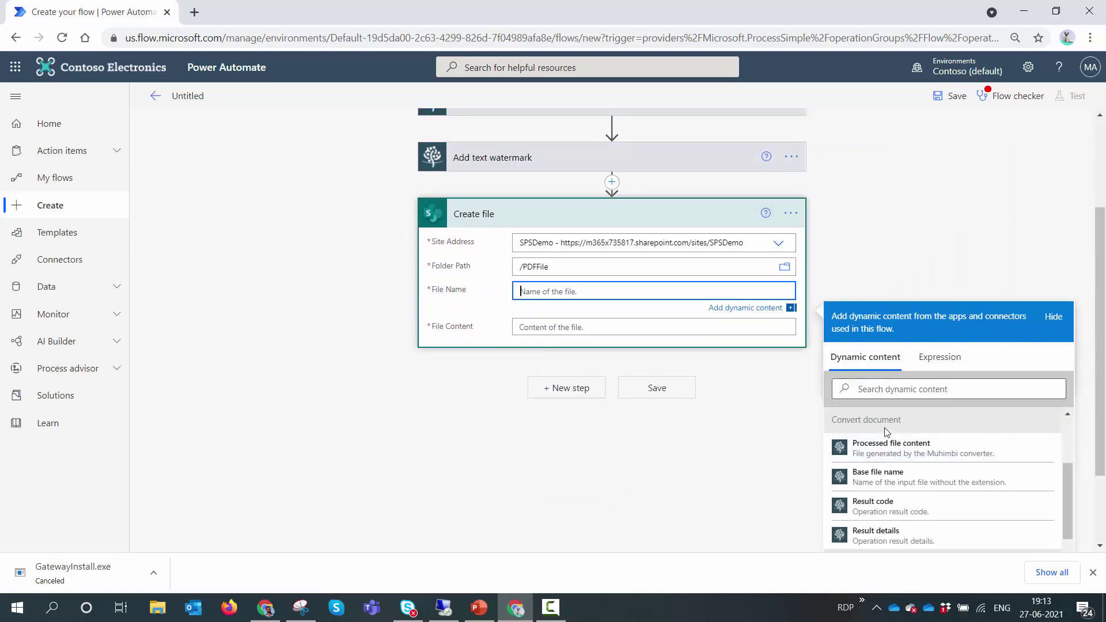
pyautogui.click(905, 450)
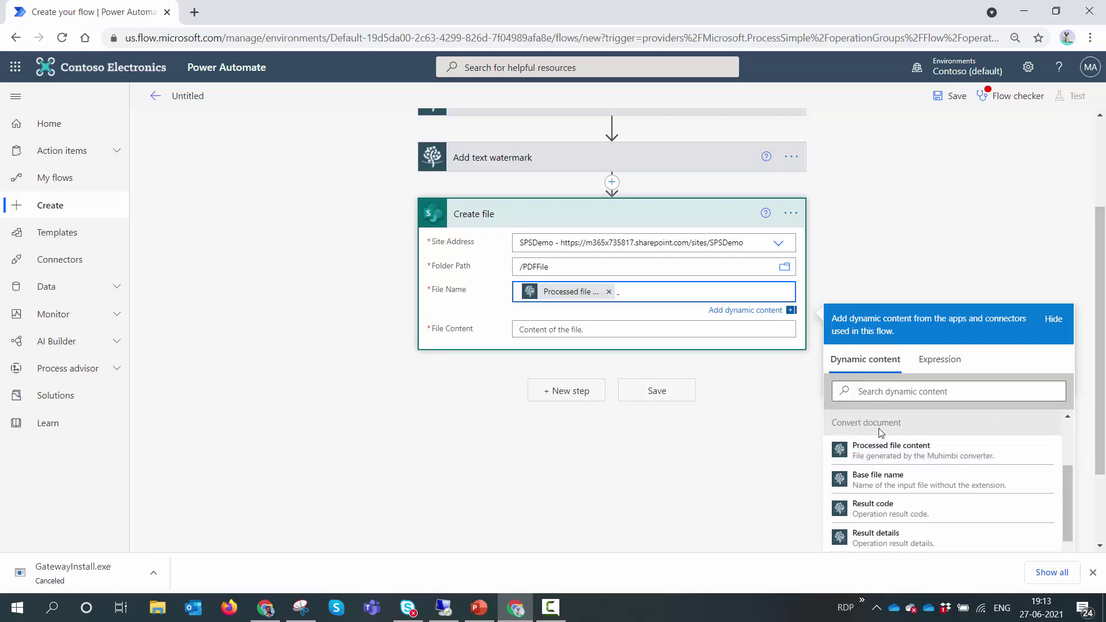
pyautogui.scroll(3, 958, 432)
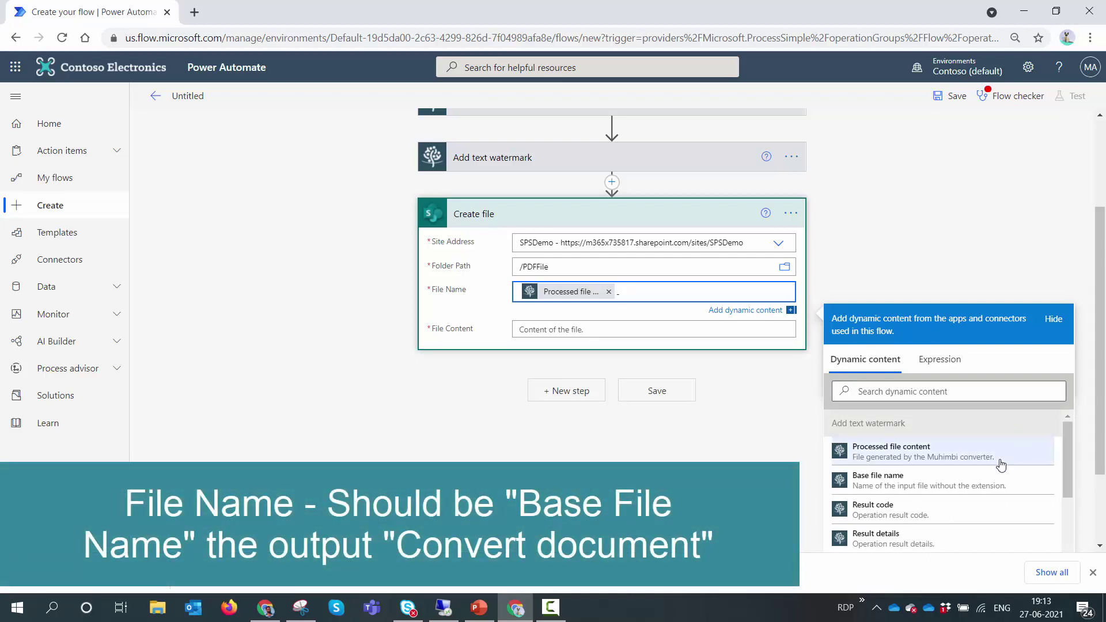
pyautogui.scroll(-5, 980, 456)
pyautogui.click(935, 394)
pyautogui.write('mon')
pyautogui.click(879, 454)
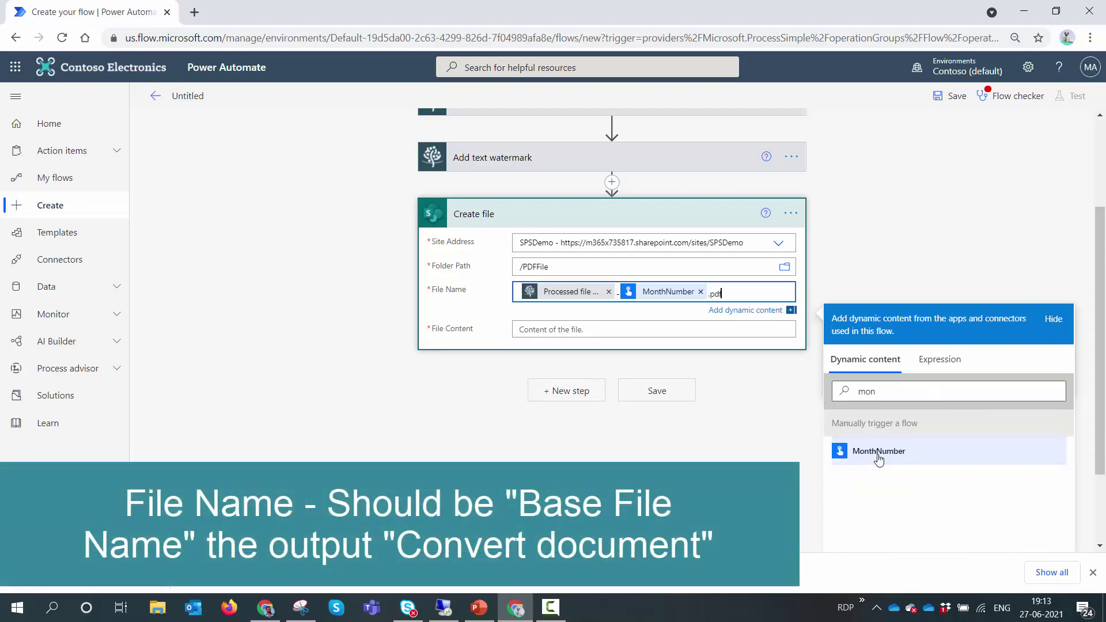
pyautogui.click(727, 333)
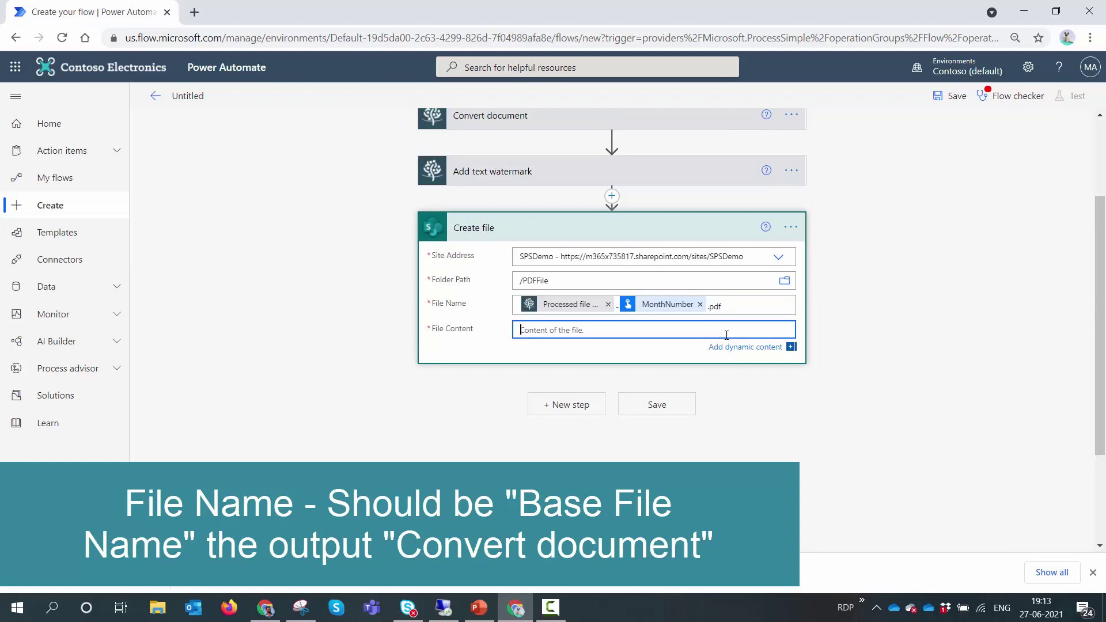
pyautogui.click(923, 488)
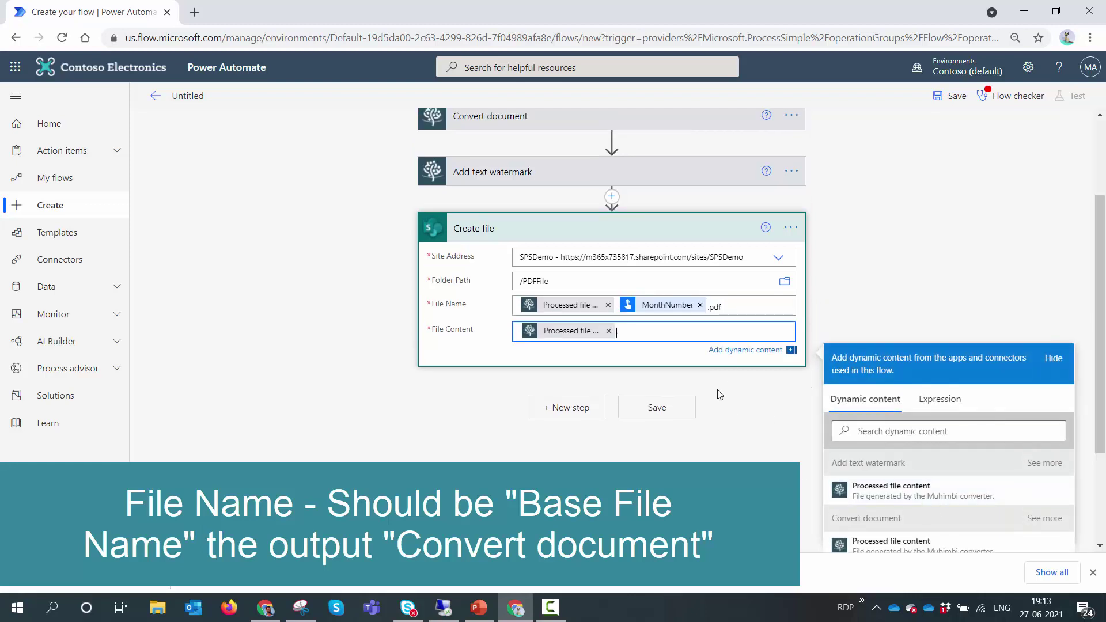
# Name the flow "PA TEST" and try to save it
pyautogui.scroll(3, 1029, 206)
pyautogui.click(185, 96)
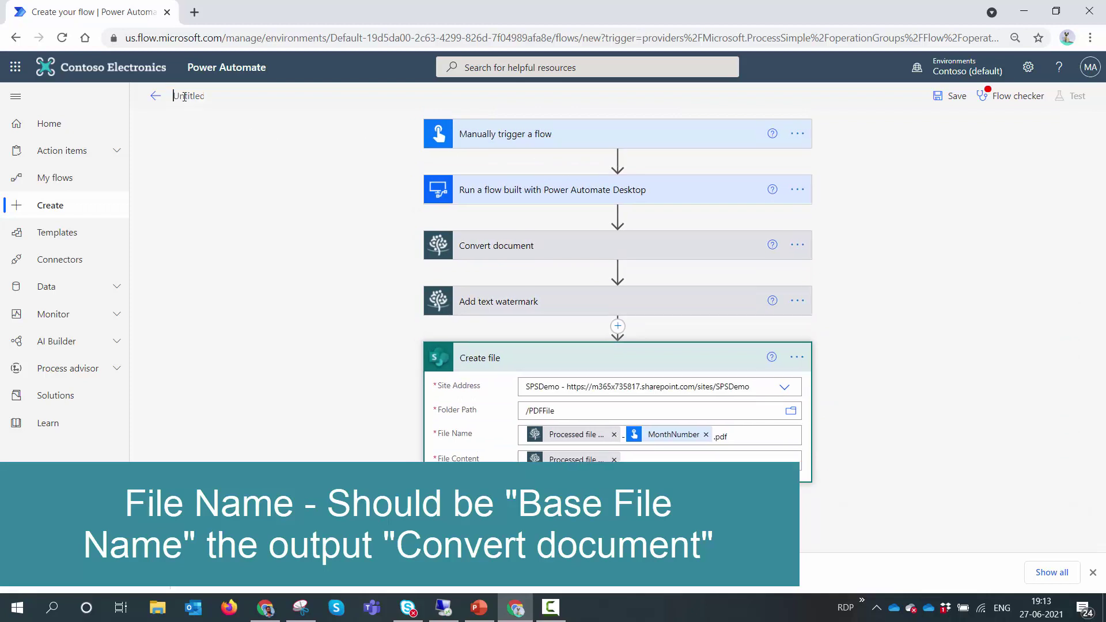
pyautogui.write('PA TEST')
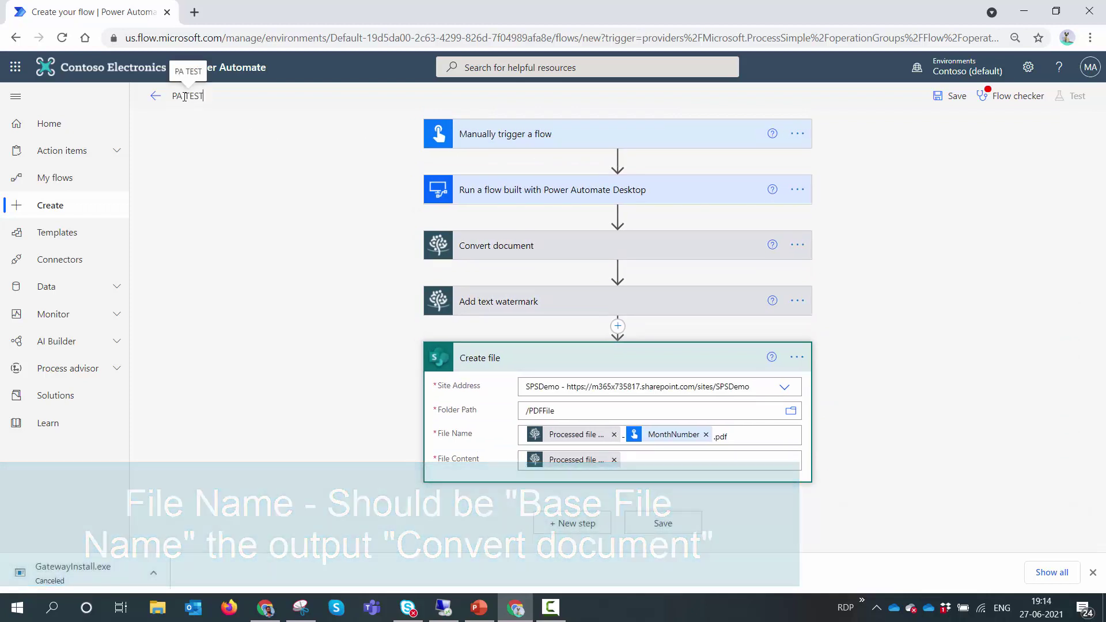
pyautogui.click(954, 97)
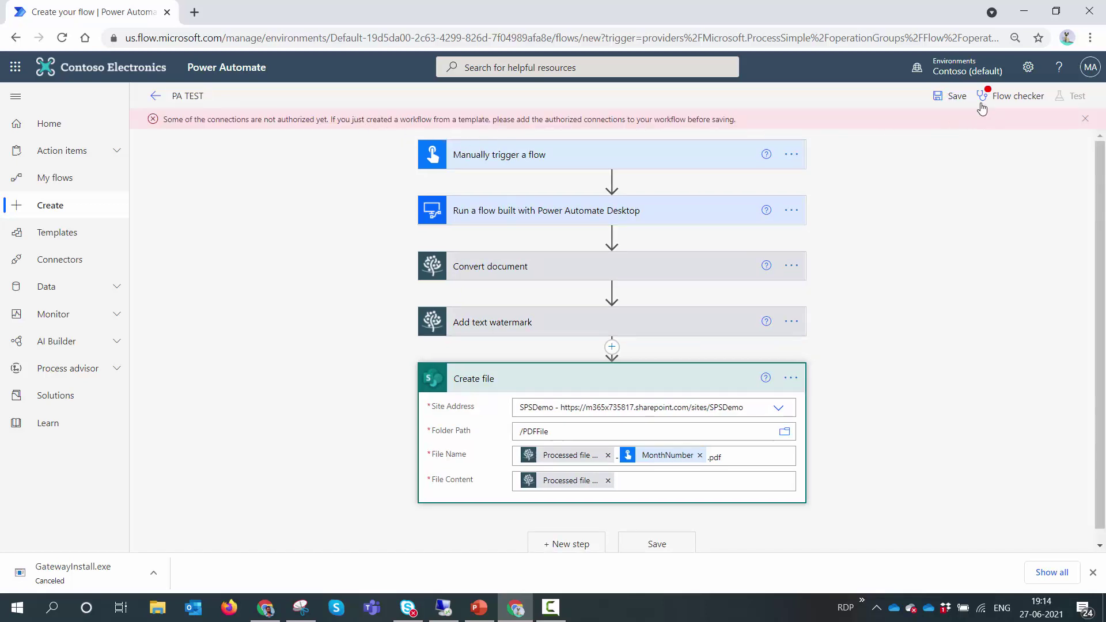
# Review the flow checker's errors and add a new connection for the "Run a flow built with Power Automate Desktop" action
pyautogui.click(1018, 97)
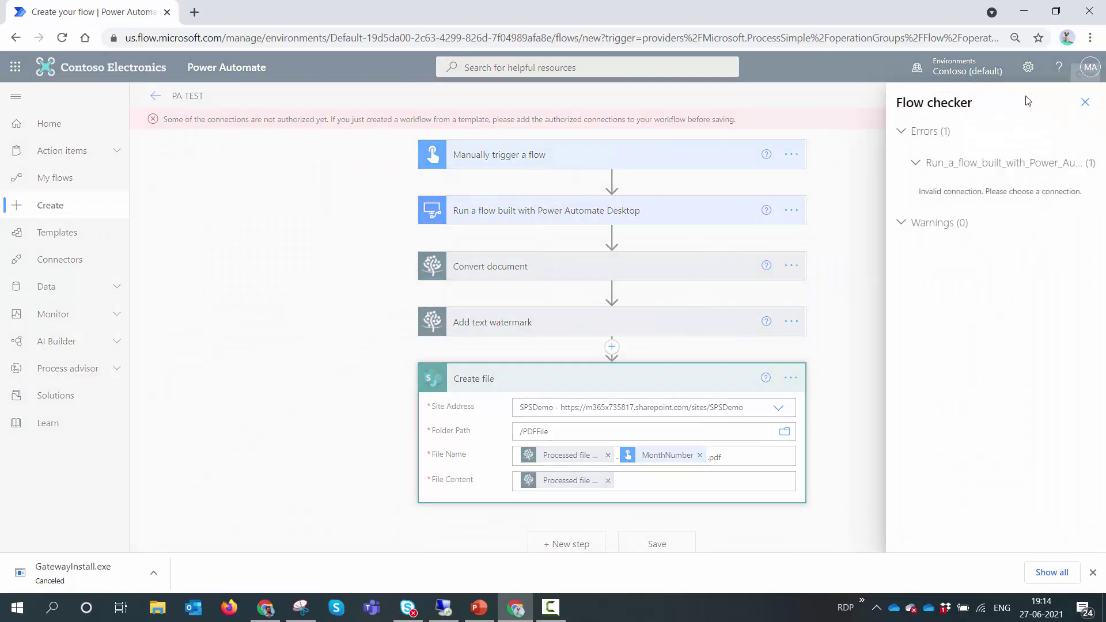
pyautogui.click(736, 220)
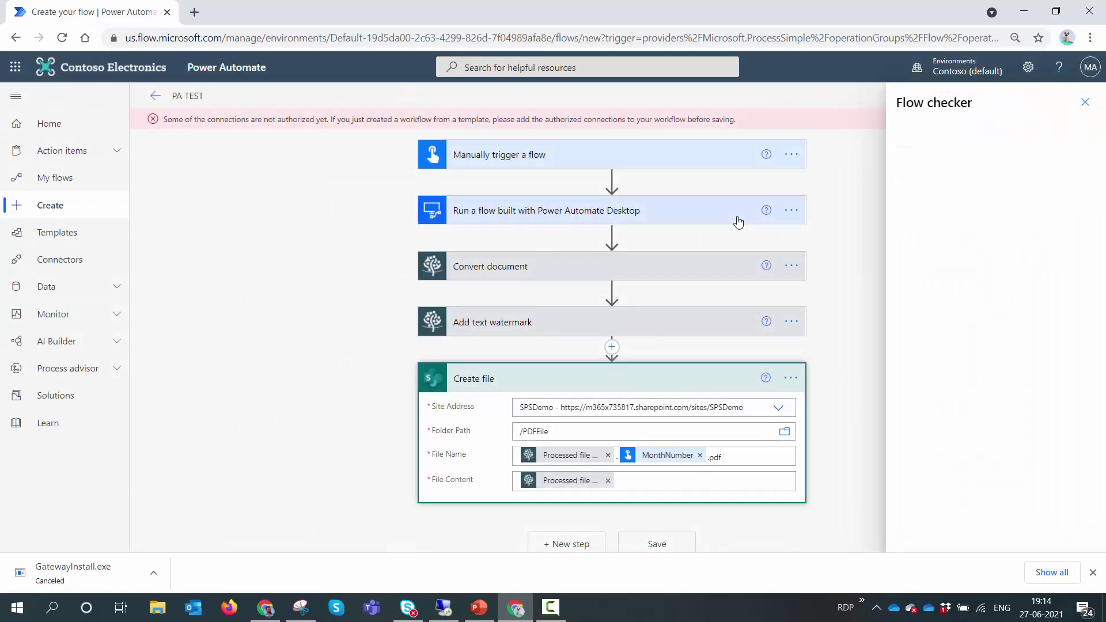
pyautogui.click(704, 217)
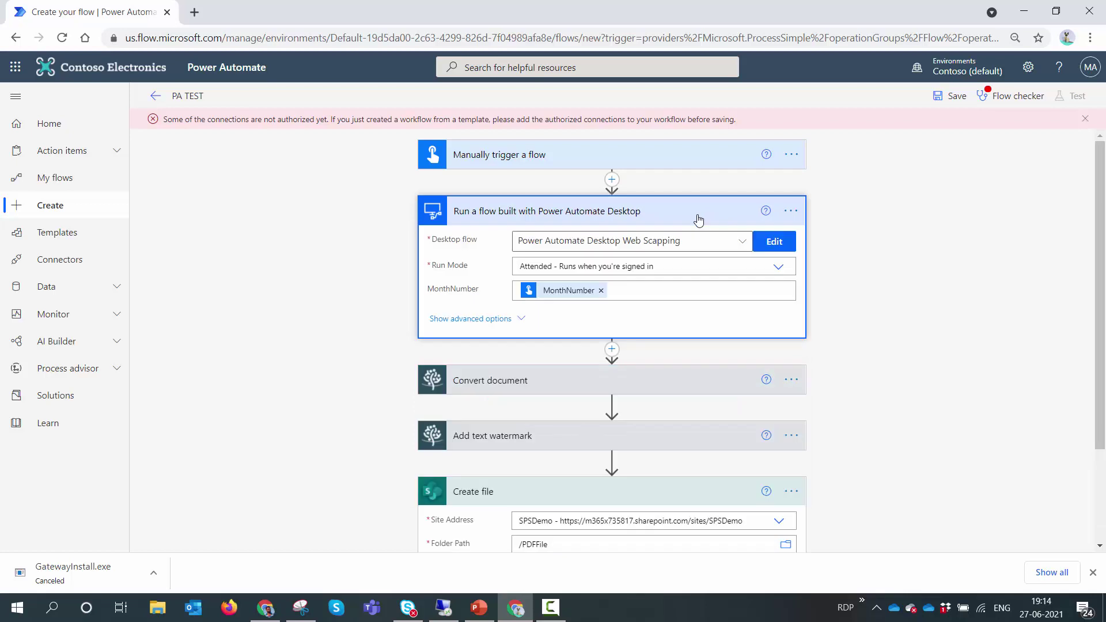
pyautogui.click(797, 213)
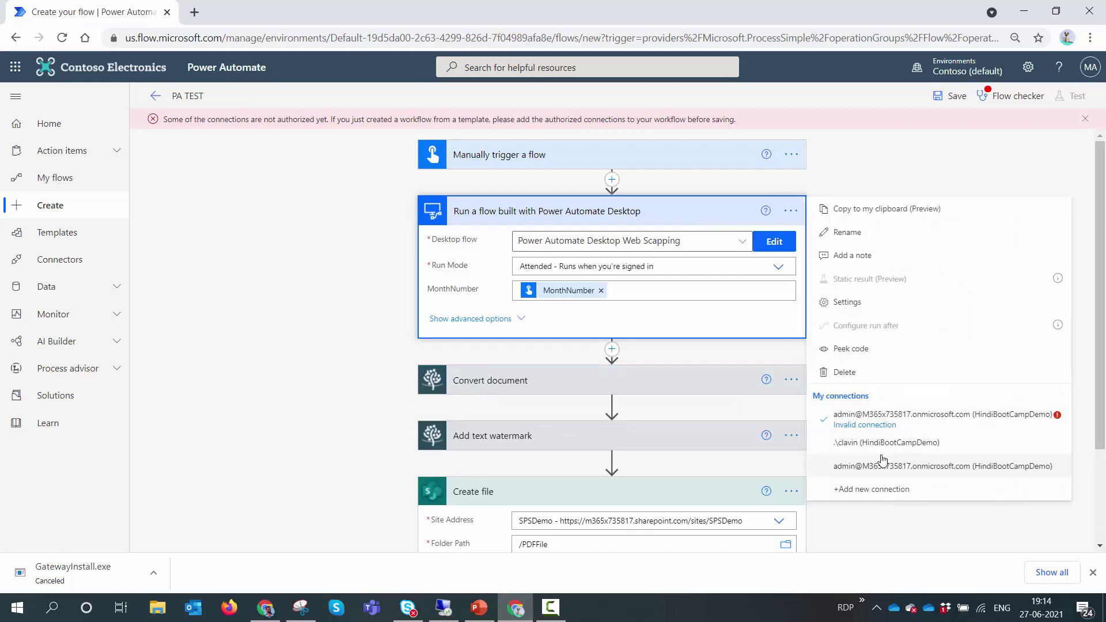
pyautogui.click(862, 493)
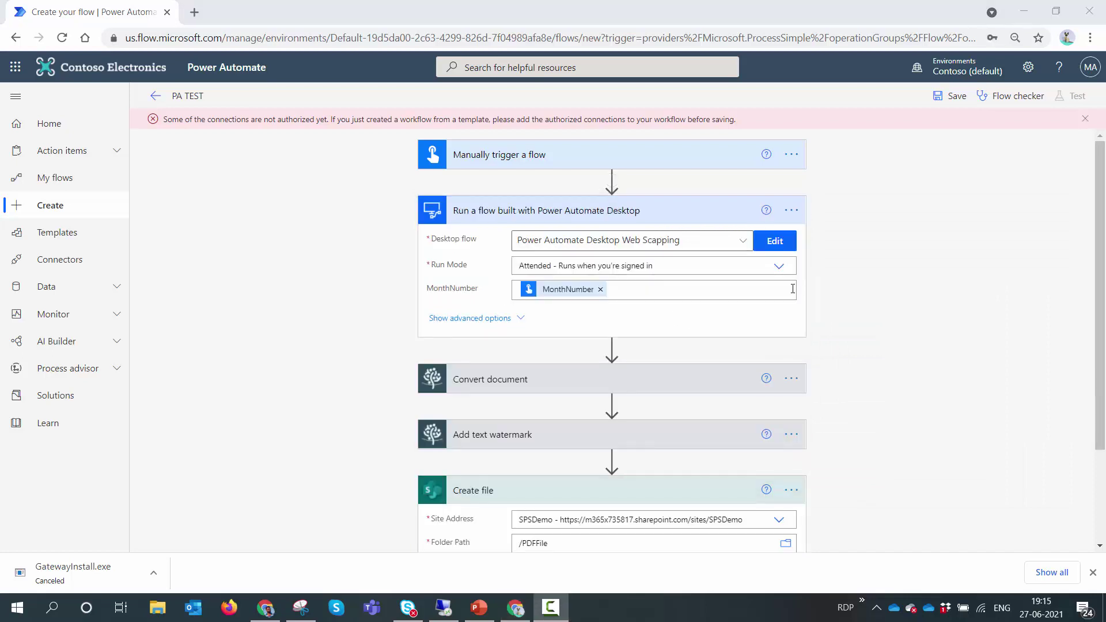
# Check the flow for remaining errors and save it
pyautogui.click(1005, 96)
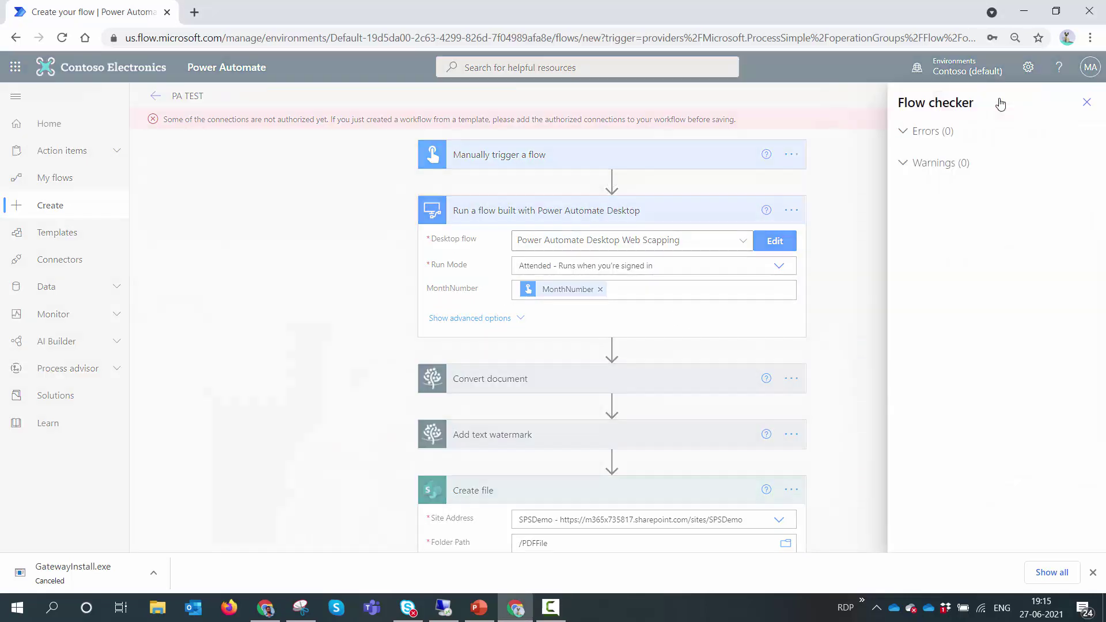
pyautogui.click(1085, 102)
pyautogui.click(958, 96)
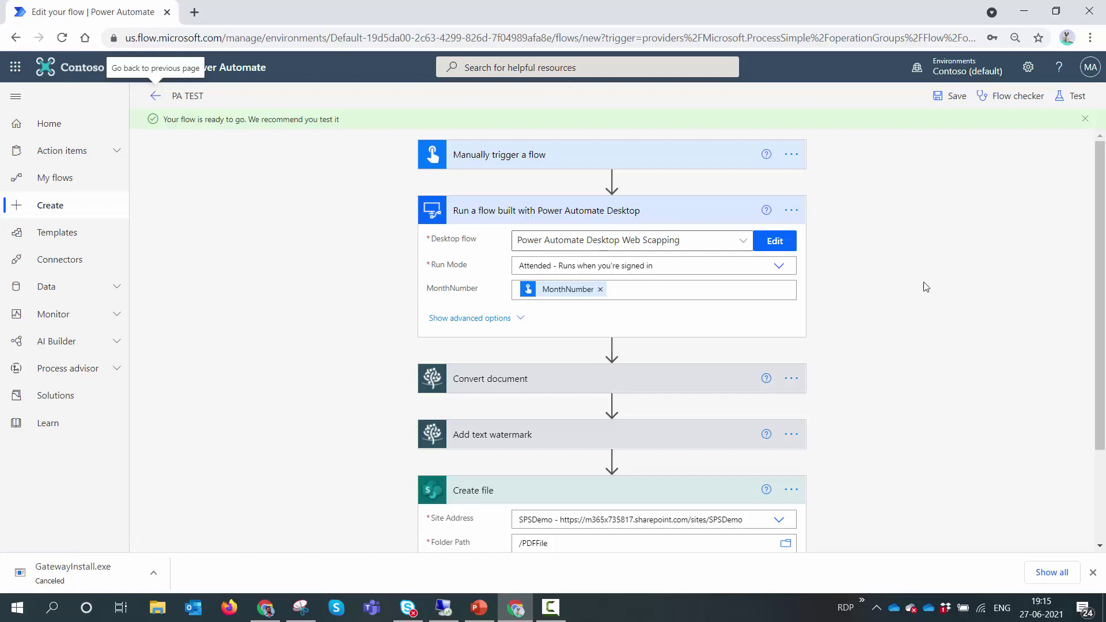
# Run a test of the PA TEST flow with MonthNumber set to 2
pyautogui.click(1074, 96)
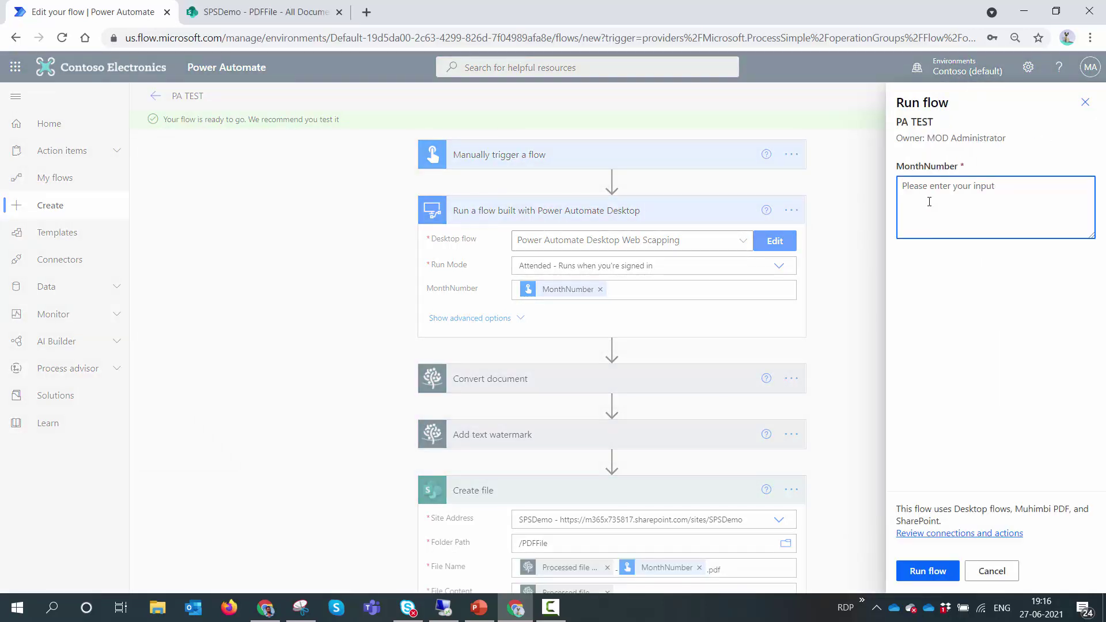
pyautogui.write('2')
pyautogui.click(928, 571)
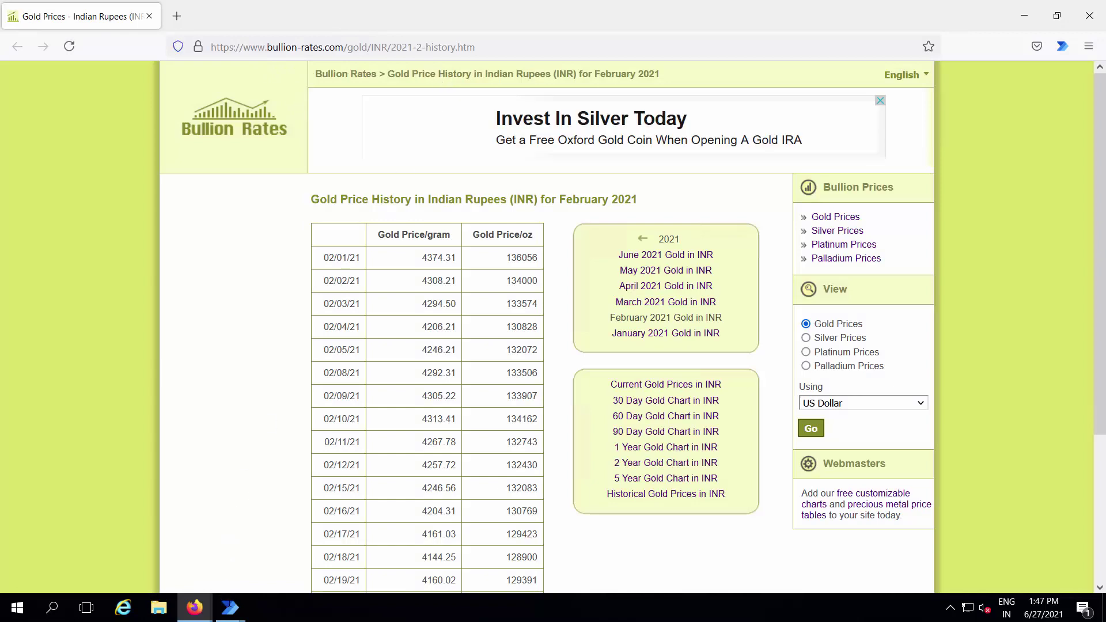
pyautogui.moveTo(317, 566)
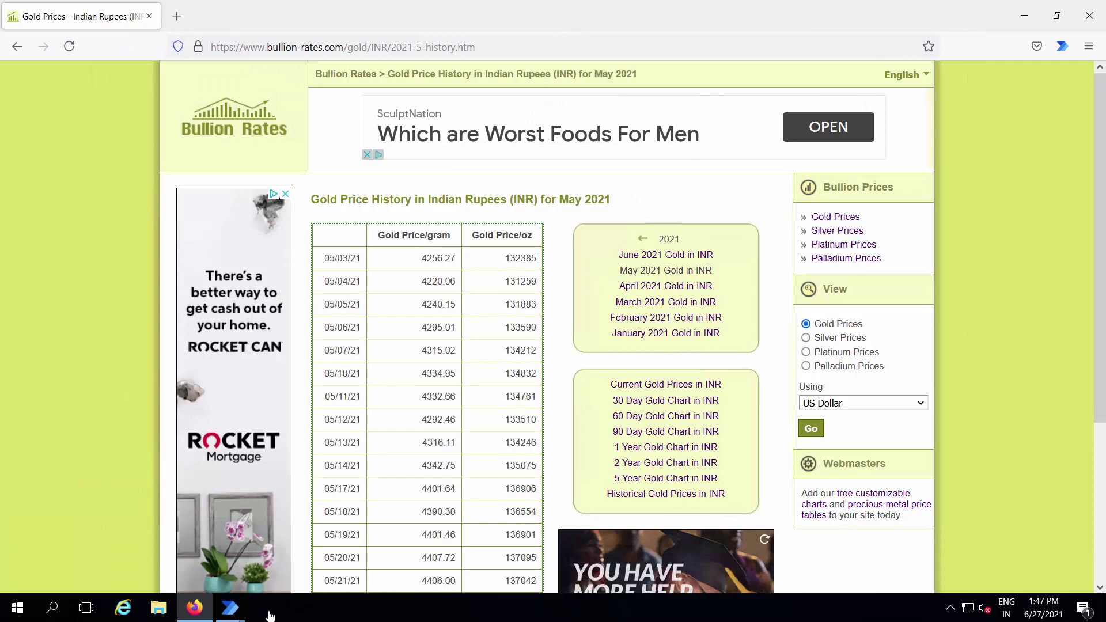
# Return from the remote desktop session to the PA TEST run results and open the flow for editing
pyautogui.click(309, 542)
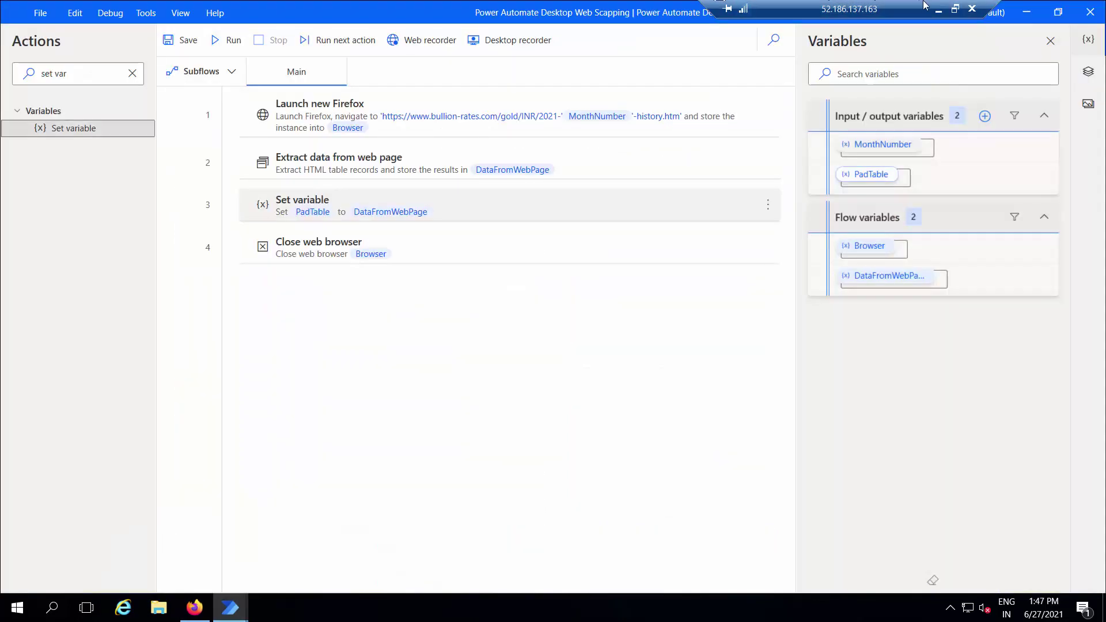
pyautogui.click(941, 10)
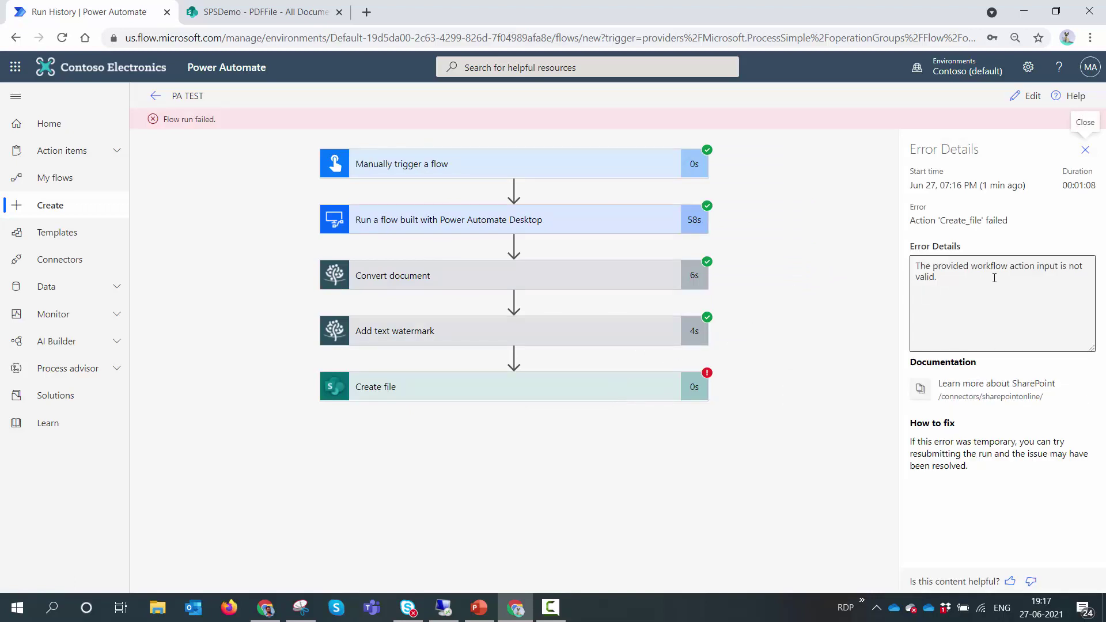
pyautogui.click(1027, 95)
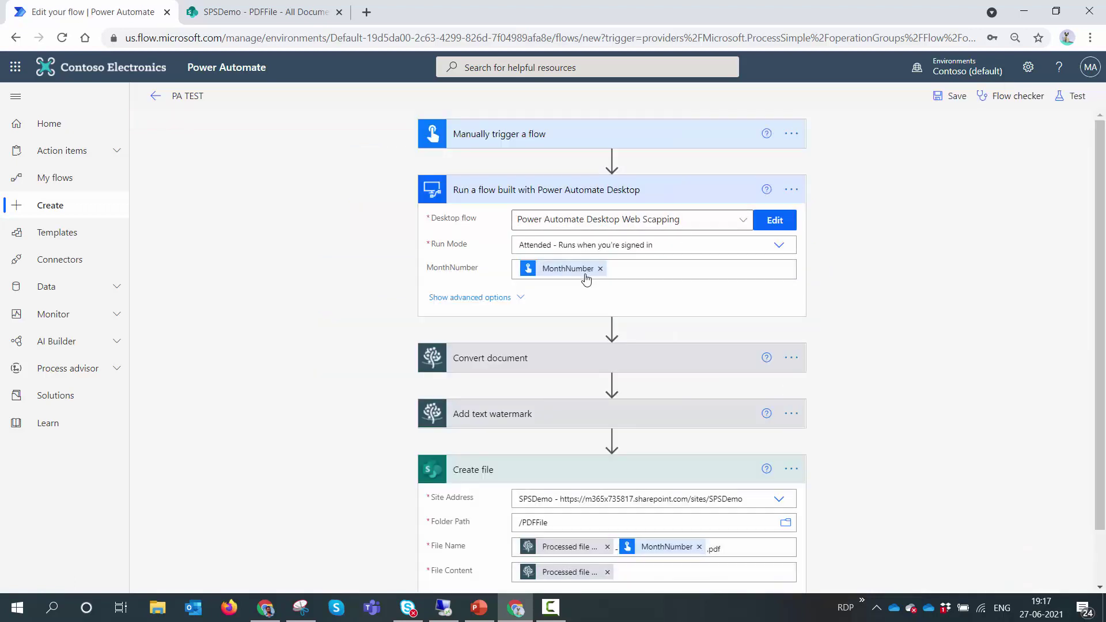
# Replace the processed file content in Create file's File Name with Convert document's Base file name, placed before the hyphen, and save the flow
pyautogui.scroll(-1, 597, 300)
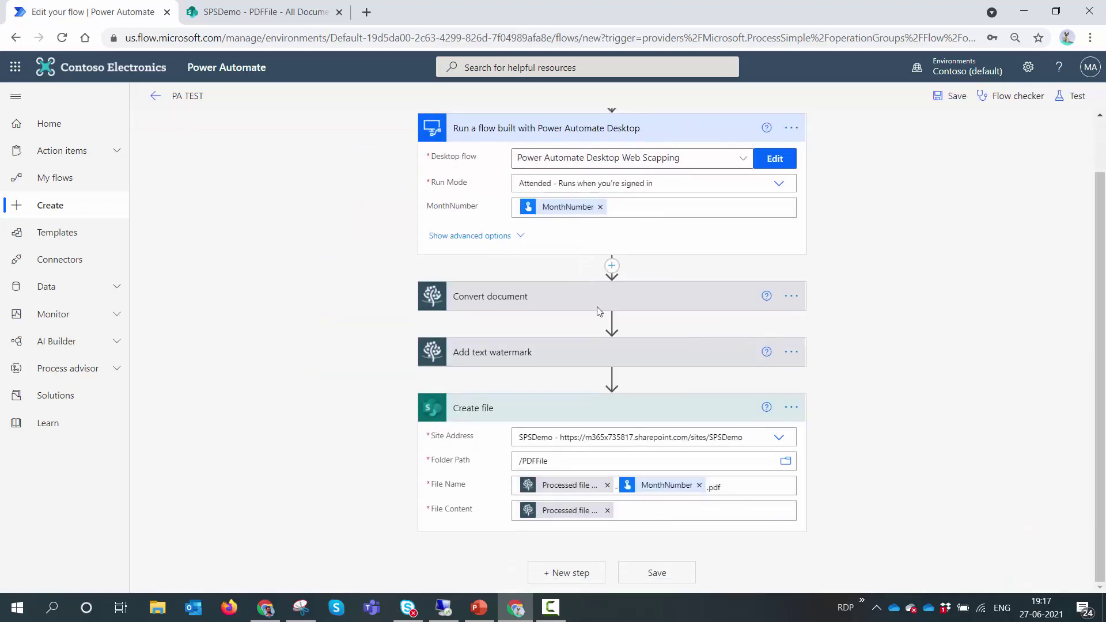
pyautogui.click(607, 486)
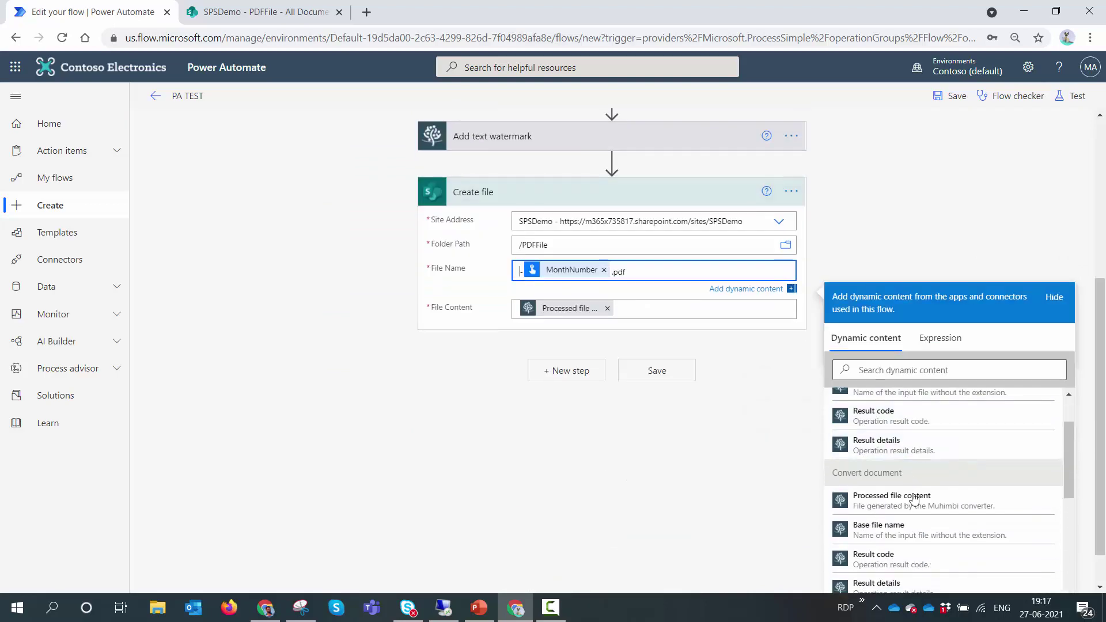
pyautogui.scroll(-1, 909, 472)
pyautogui.click(893, 527)
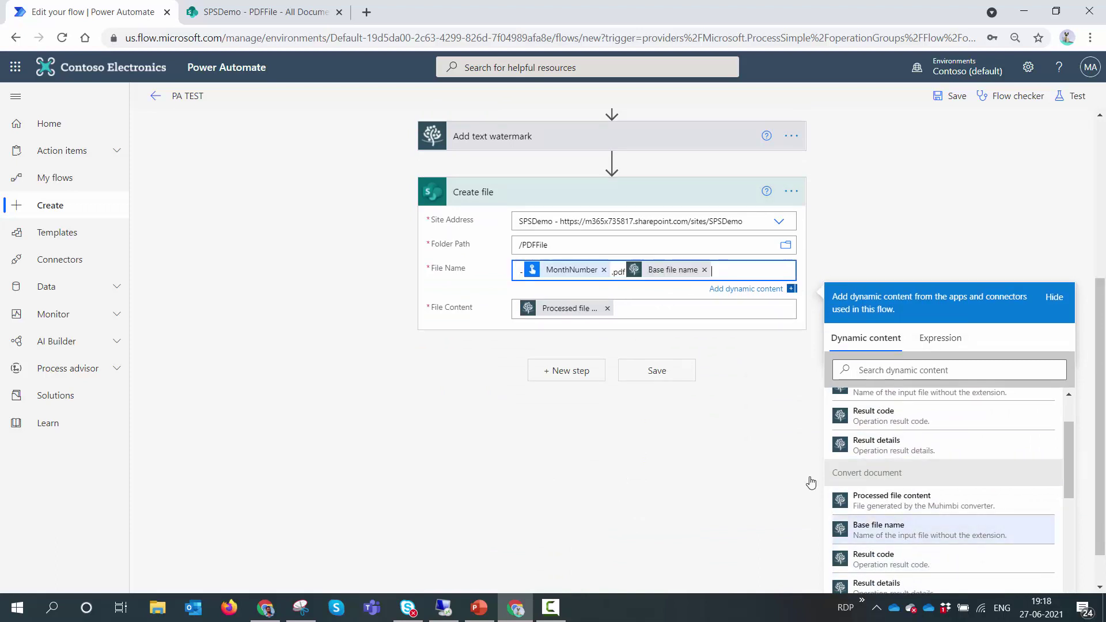
pyautogui.click(704, 270)
pyautogui.click(517, 271)
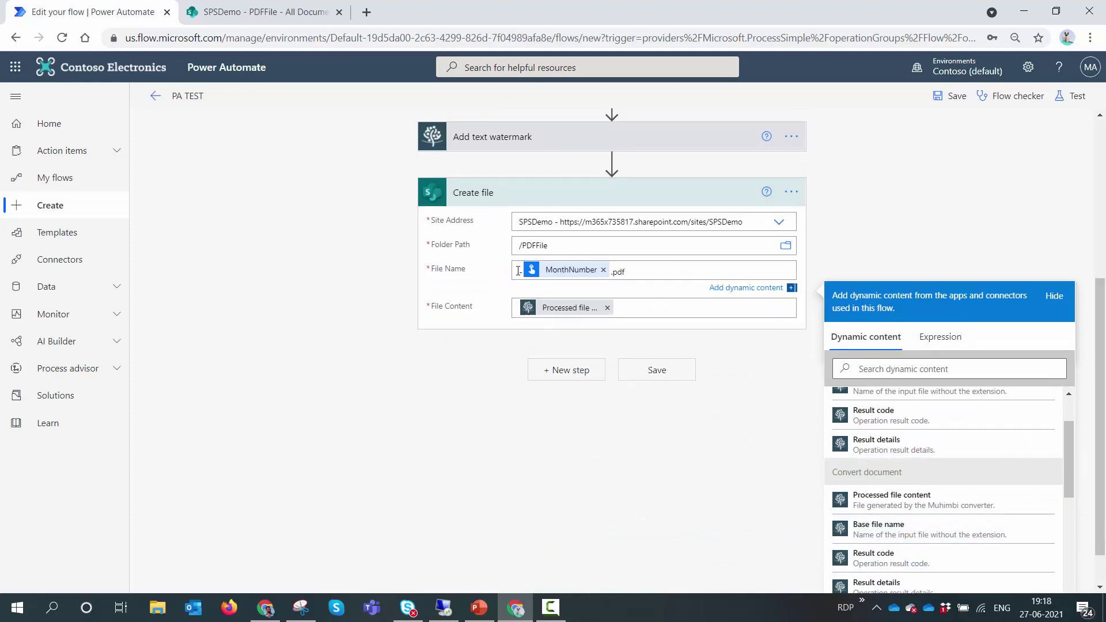
pyautogui.click(876, 527)
pyautogui.click(952, 98)
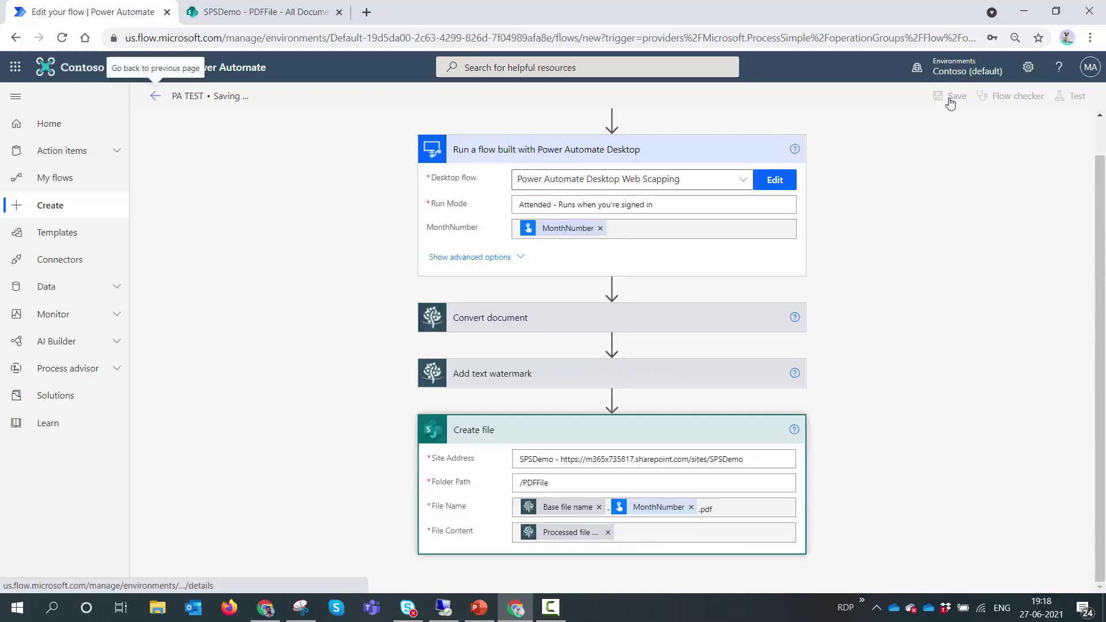
# Rerun the PA TEST flow test, watch the desktop flow in the remote session, and return to the cloud flow's run
pyautogui.click(925, 571)
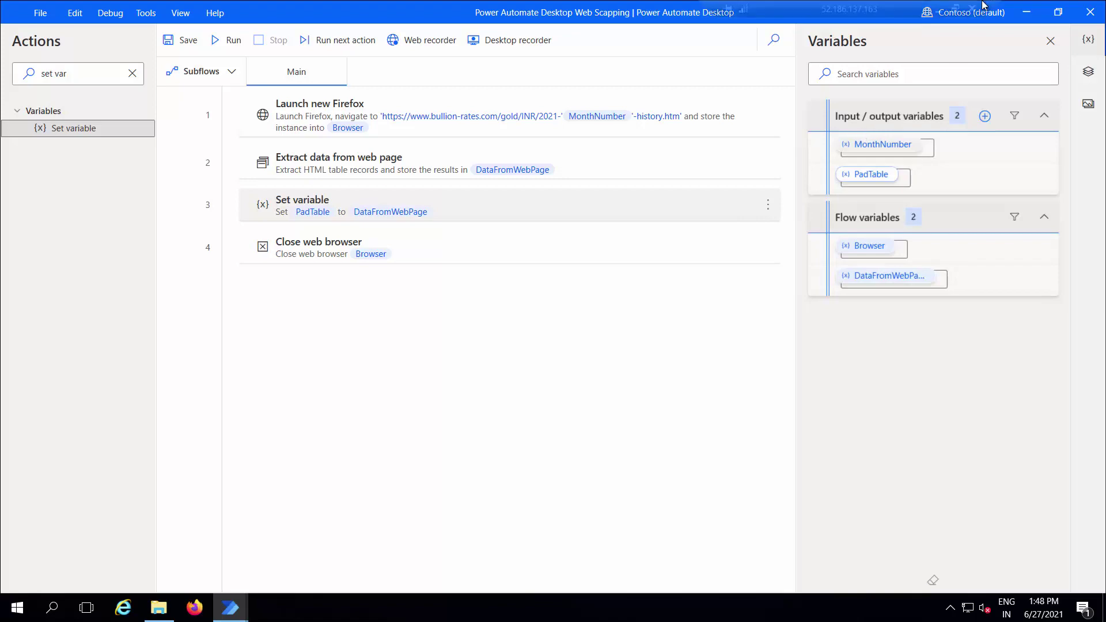
pyautogui.click(942, 10)
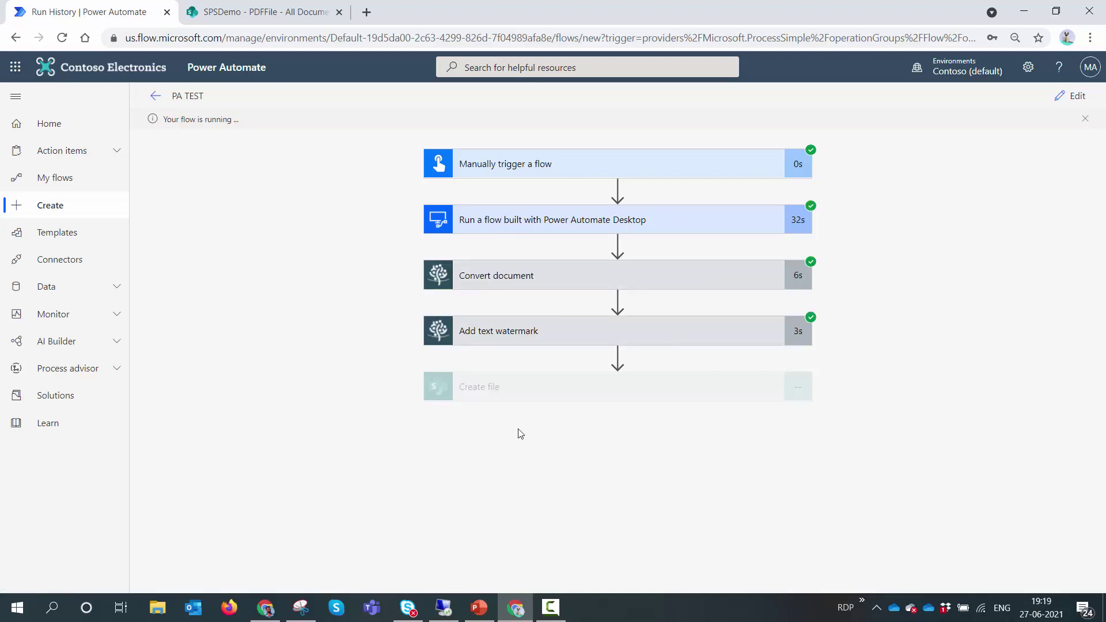
# Refresh the PDFFile library in SharePoint, open Gold-2.pdf to review its prices and watermark, and close the preview
pyautogui.click(304, 12)
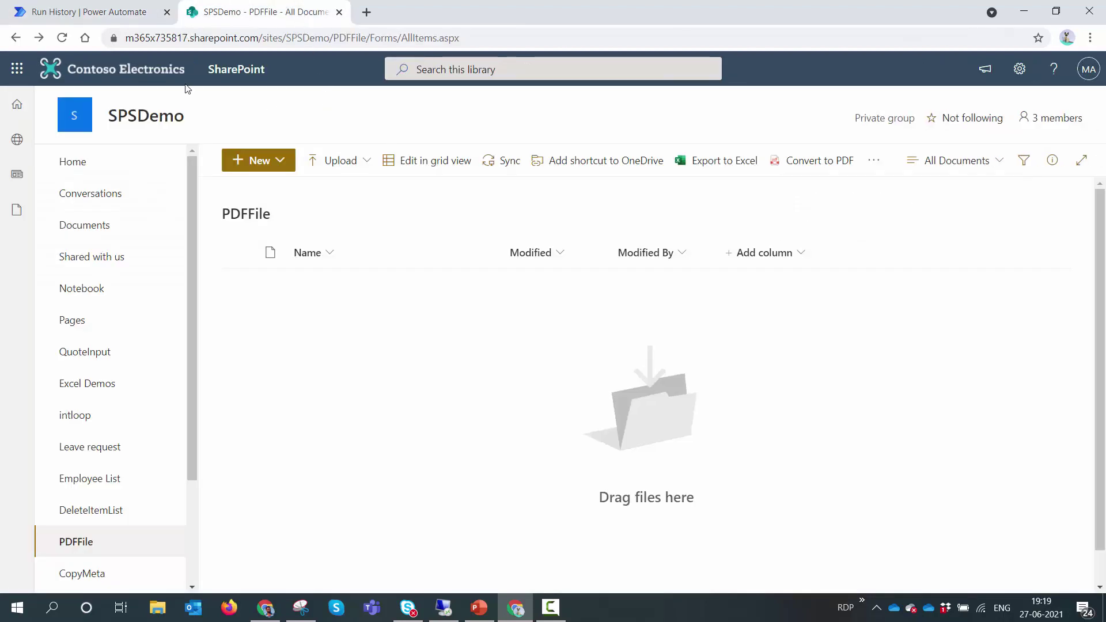
pyautogui.click(62, 38)
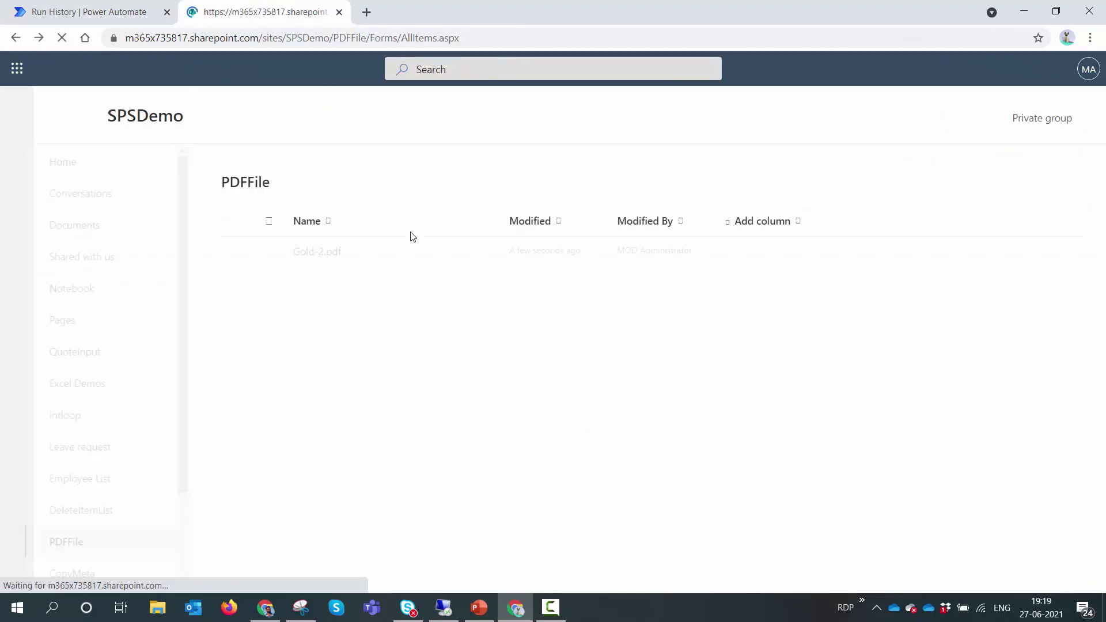
pyautogui.click(328, 288)
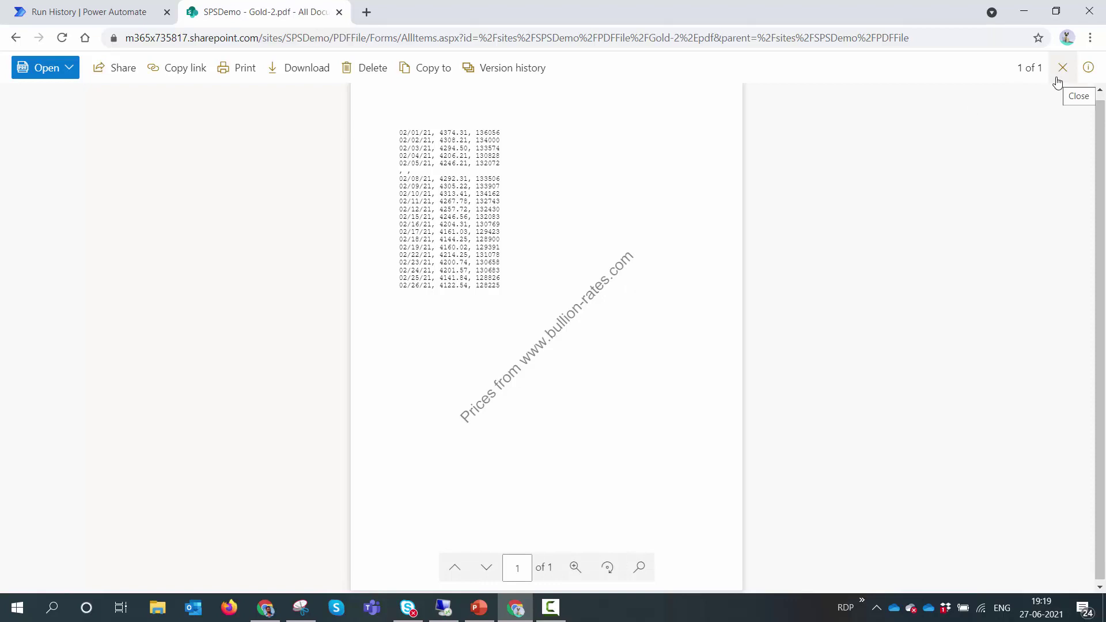
pyautogui.click(1060, 79)
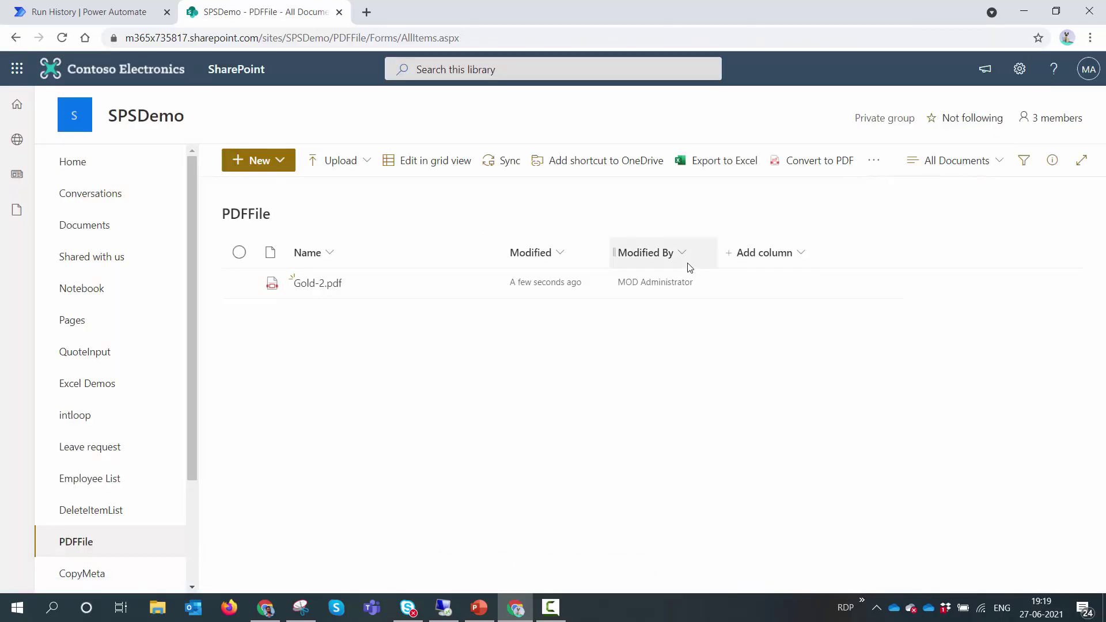